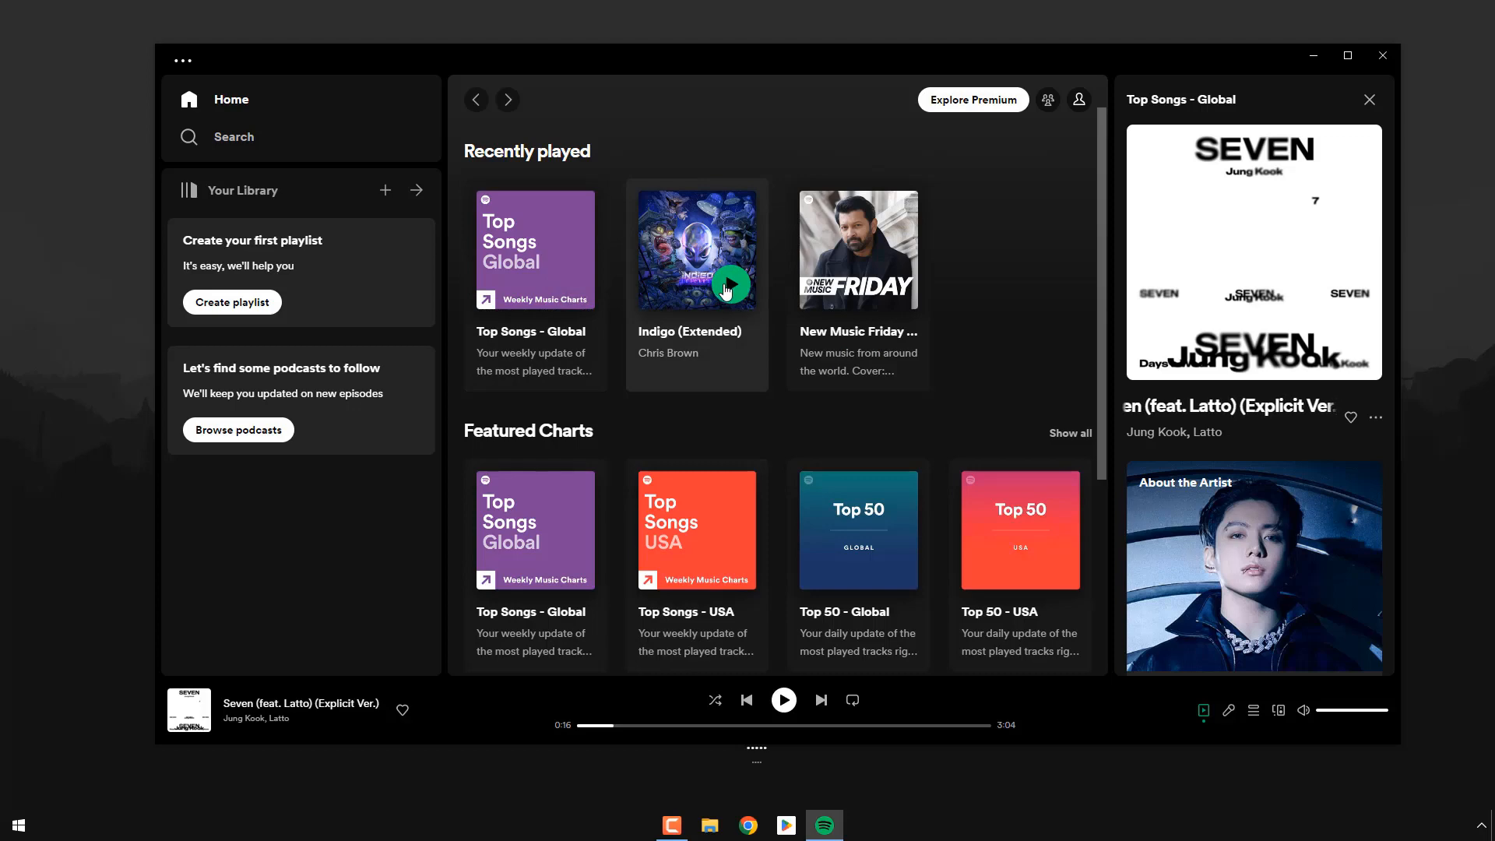
Step: Play the Indigo (Extended) album in Spotify and minimize the player to reveal the desktop's now-playing widget
{"action": "left_click", "coordinate": [725, 288]}
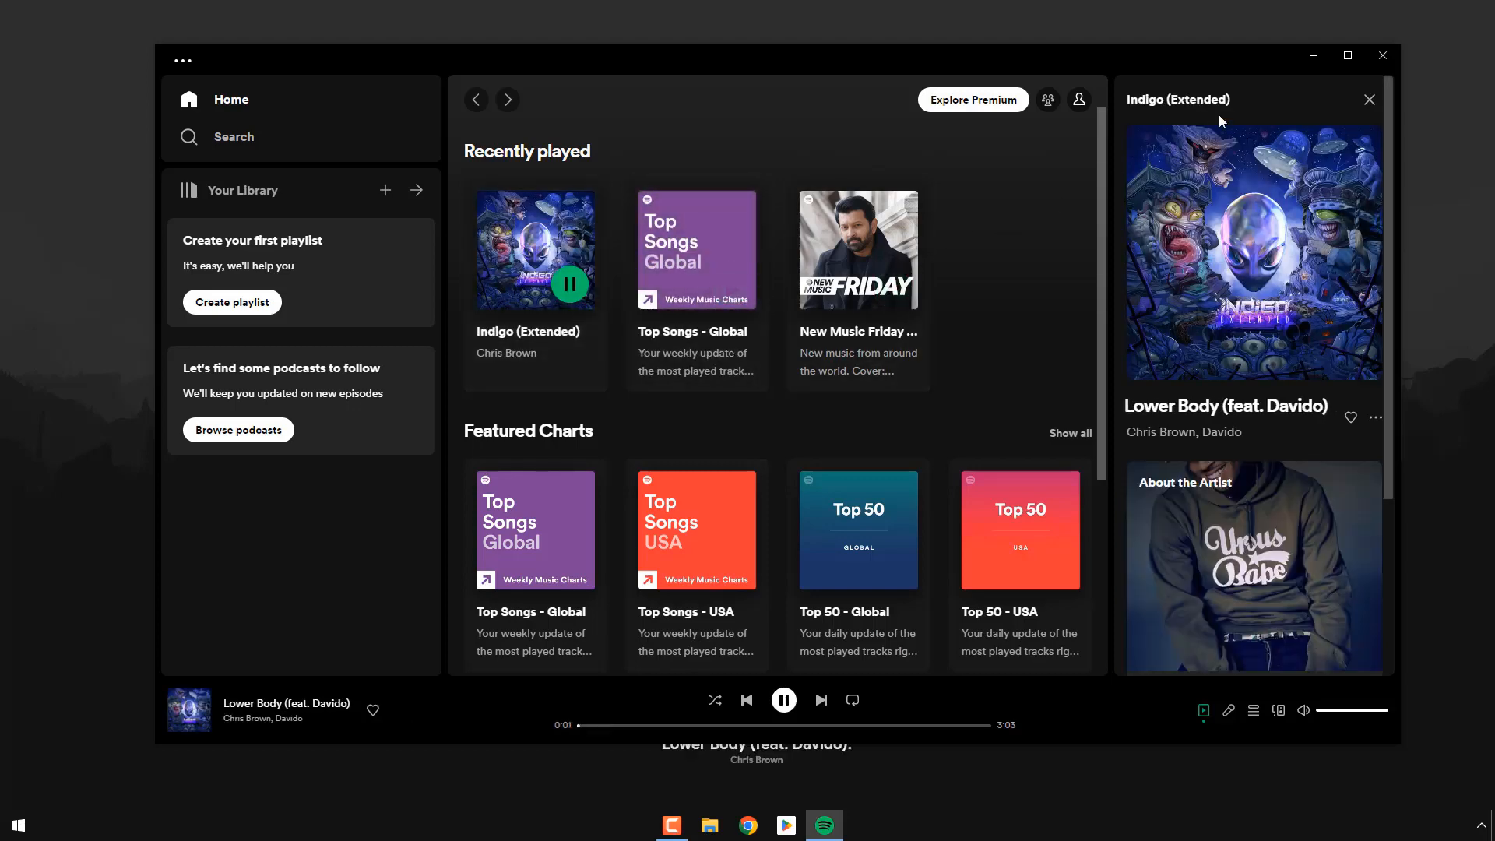
{"action": "left_click", "coordinate": [1312, 53]}
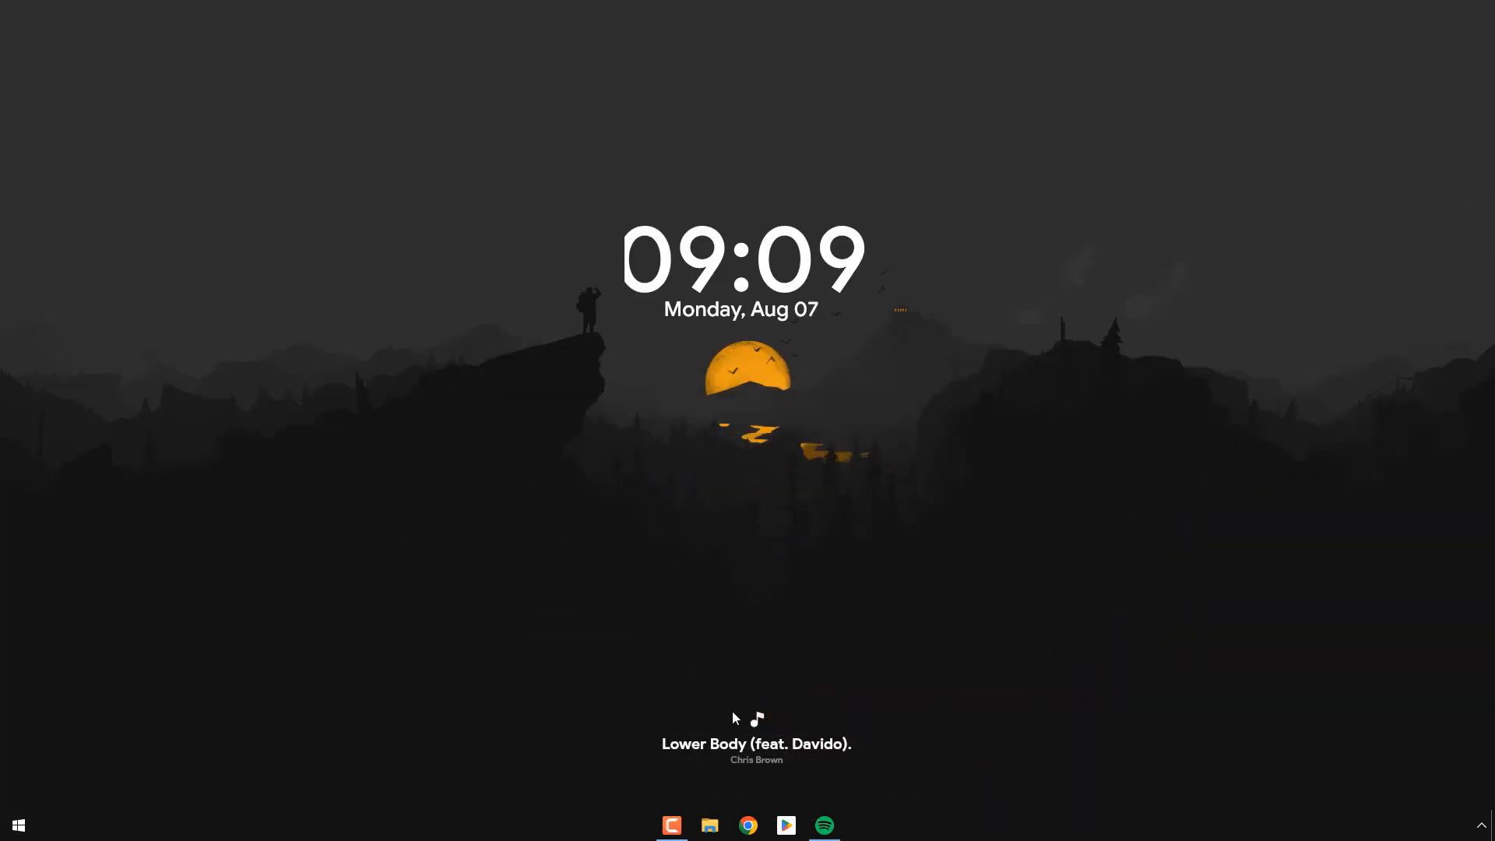
Step: Restore Spotify, play Tumi Chondro Surjo from the New Music Friday Bangladesh playlist, and minimize the player
{"action": "left_click", "coordinate": [826, 824]}
{"action": "left_click_drag", "start_coordinate": [881, 67], "coordinate": [895, 23]}
{"action": "left_click", "coordinate": [829, 255]}
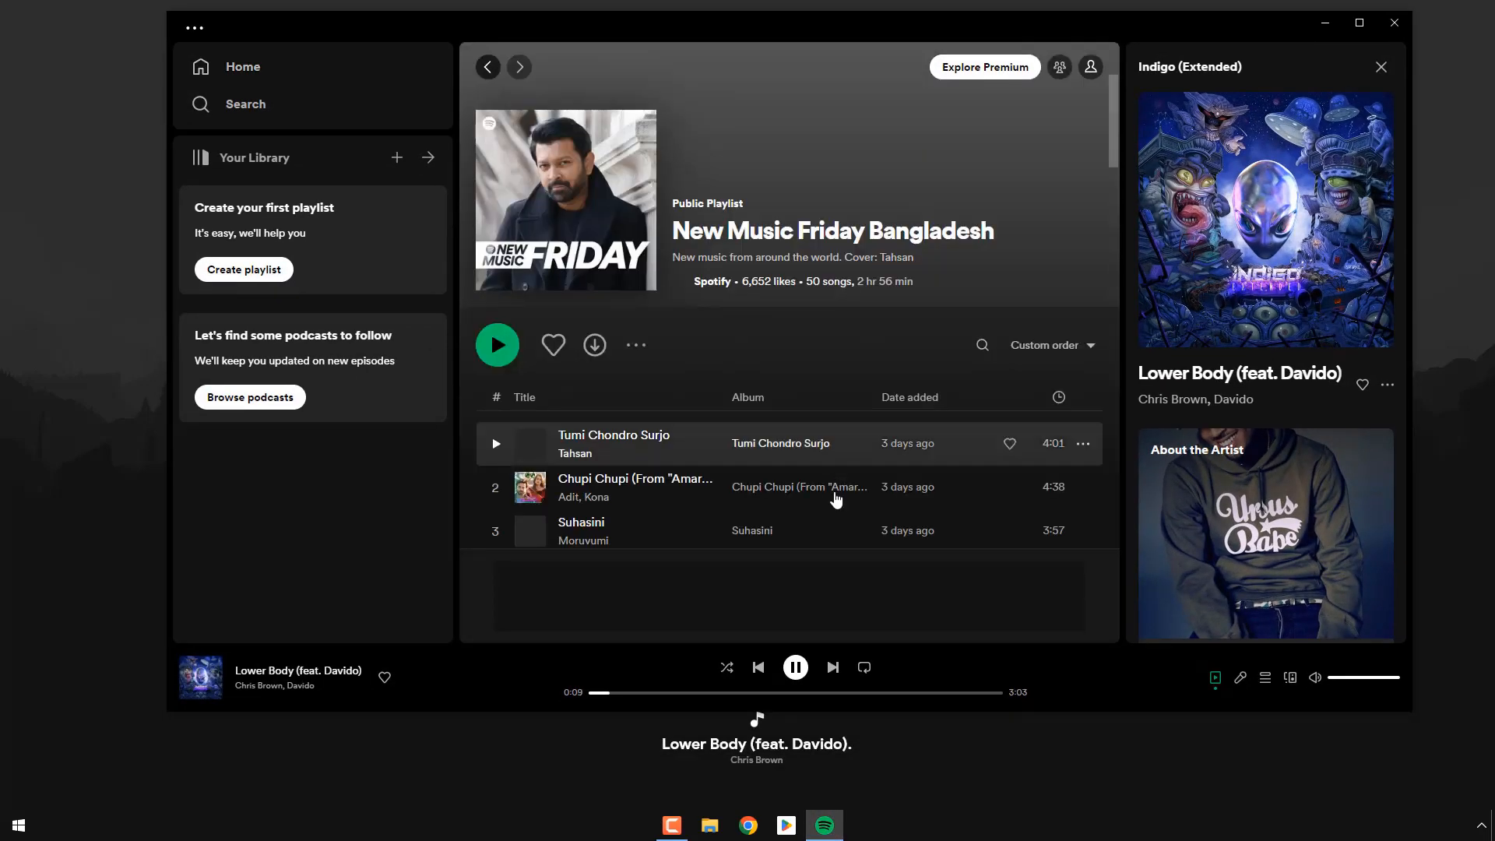
{"action": "double_click", "coordinate": [592, 440]}
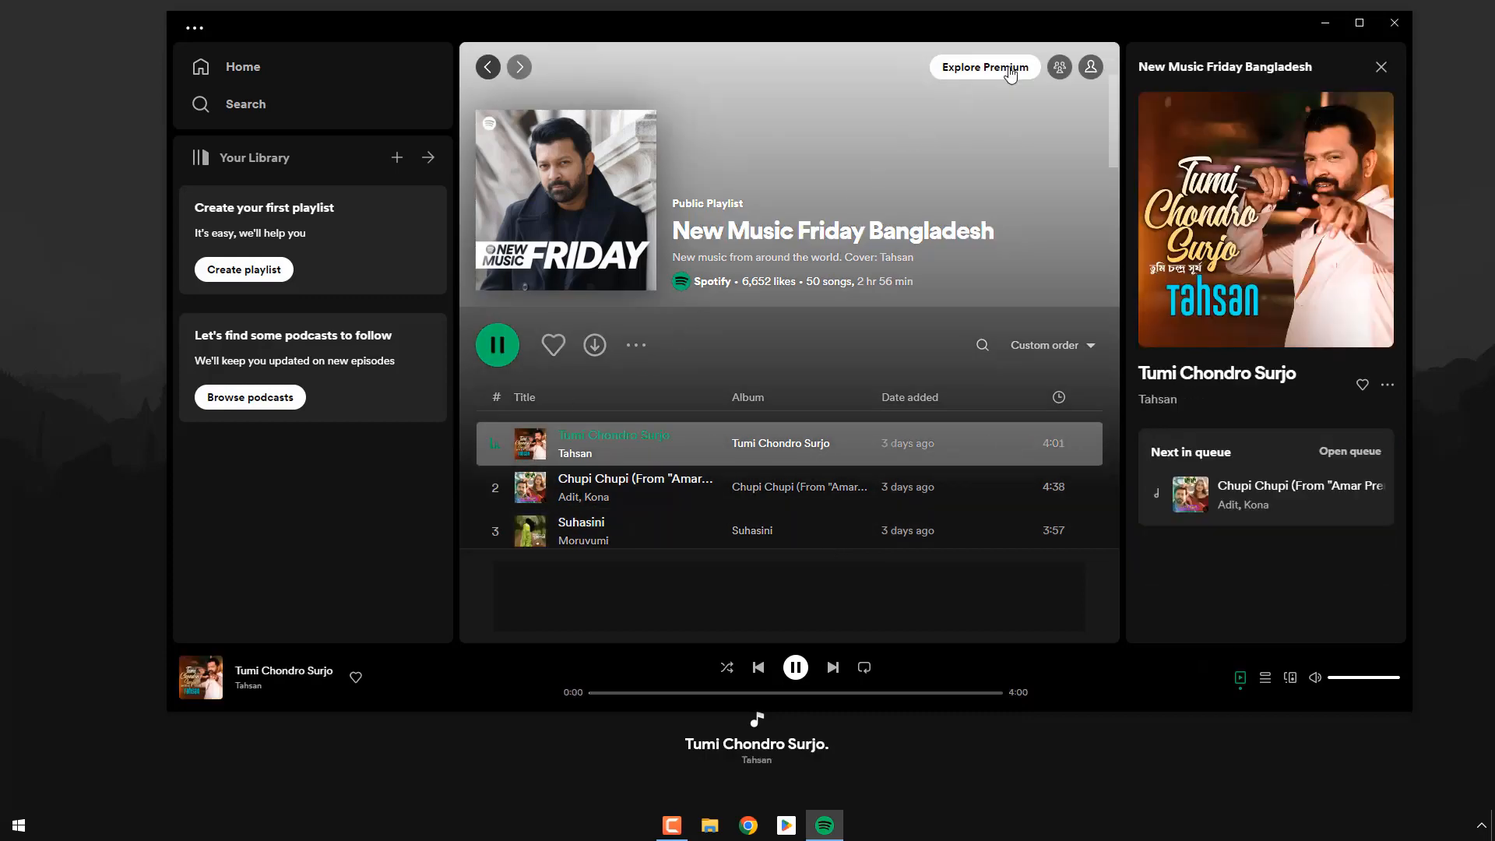
{"action": "left_click", "coordinate": [1325, 22]}
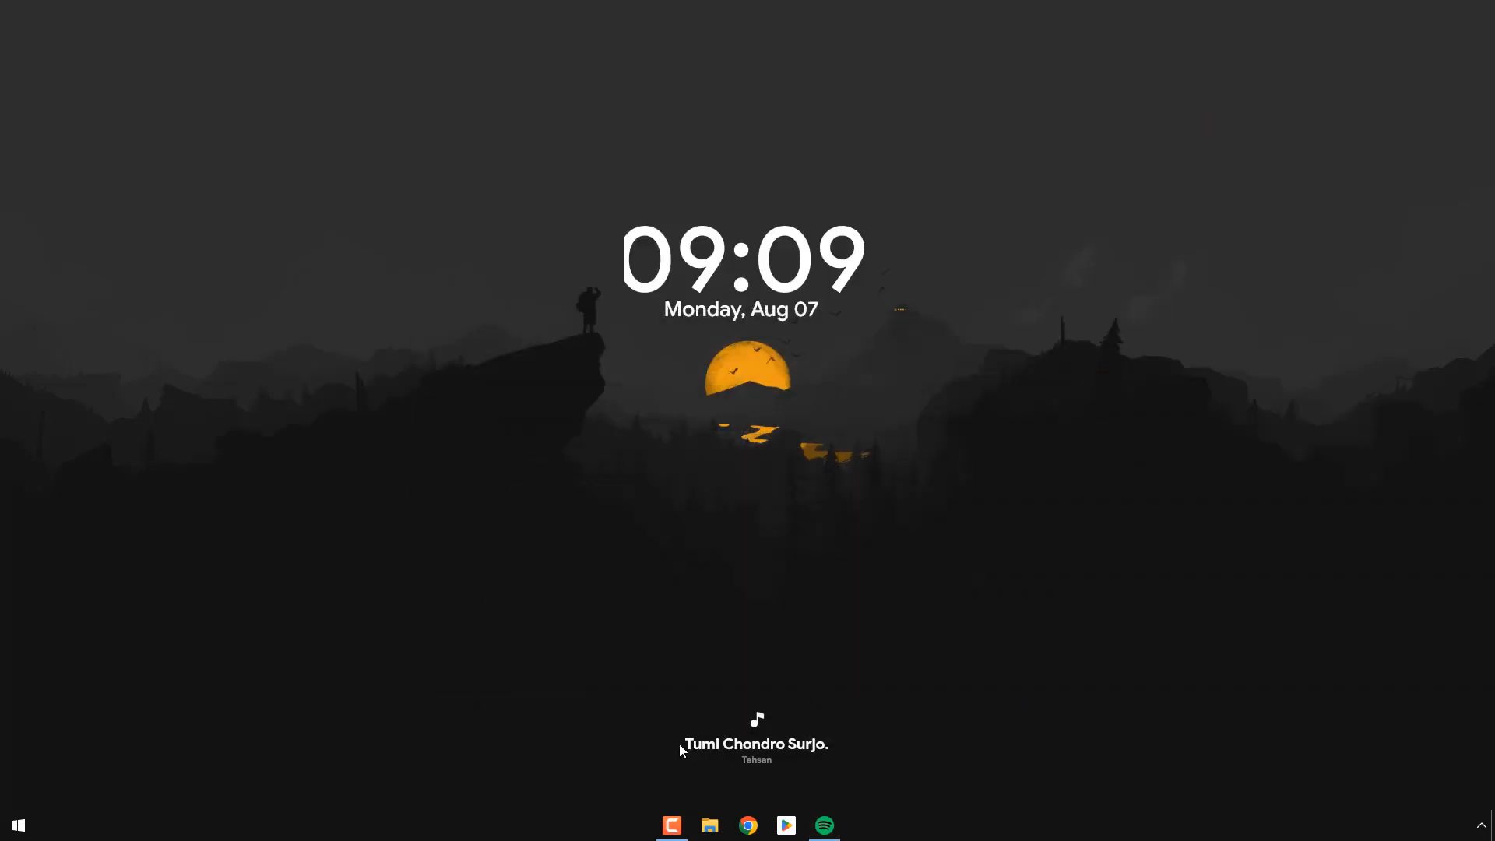
Step: Bring Spotify back, skip to the next track in the playlist, and minimize the player again
{"action": "left_click", "coordinate": [824, 826]}
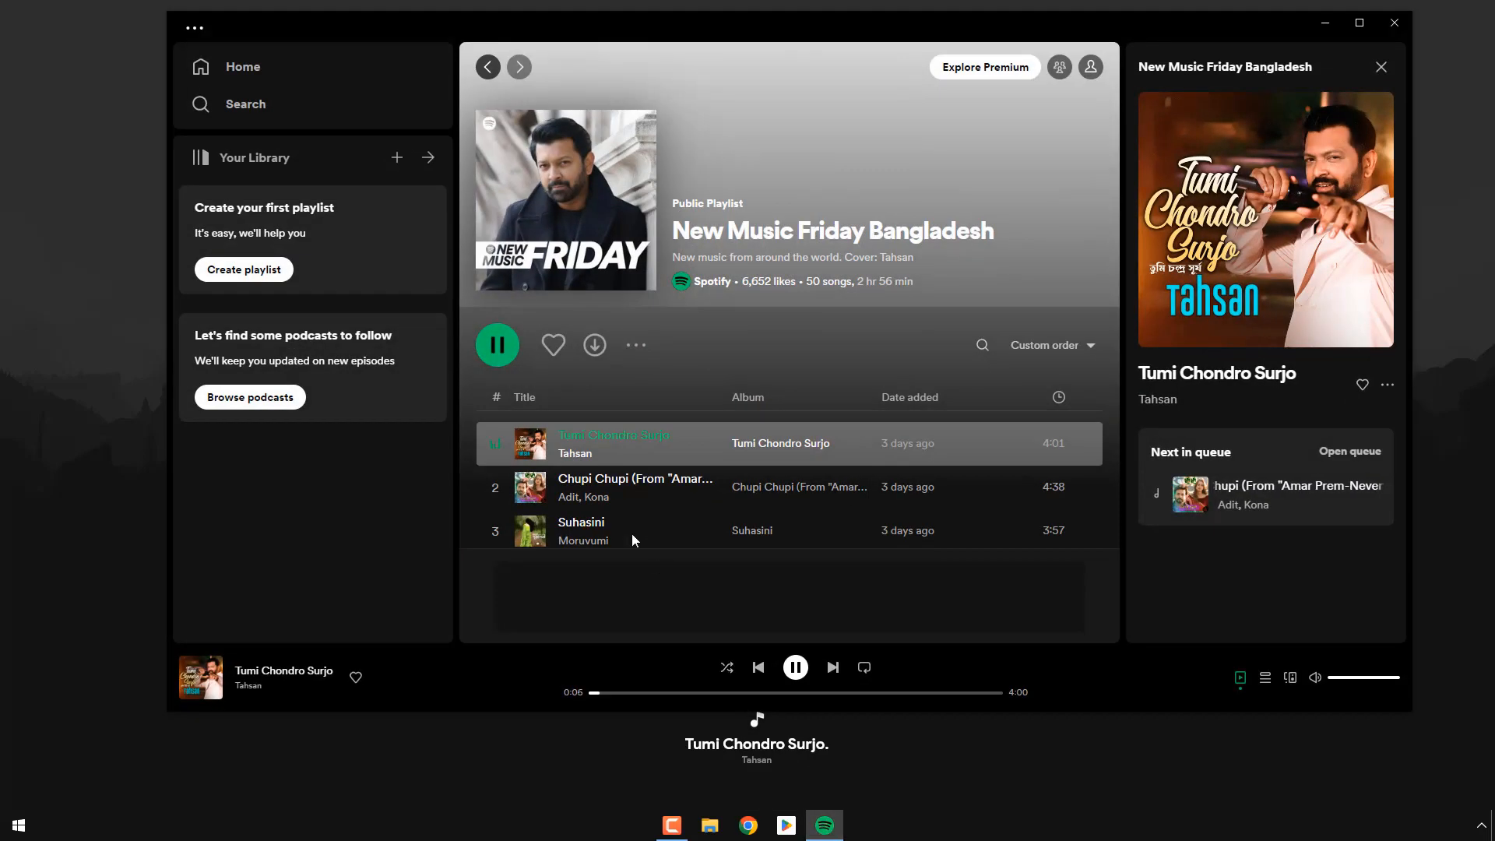
{"action": "left_click", "coordinate": [832, 666]}
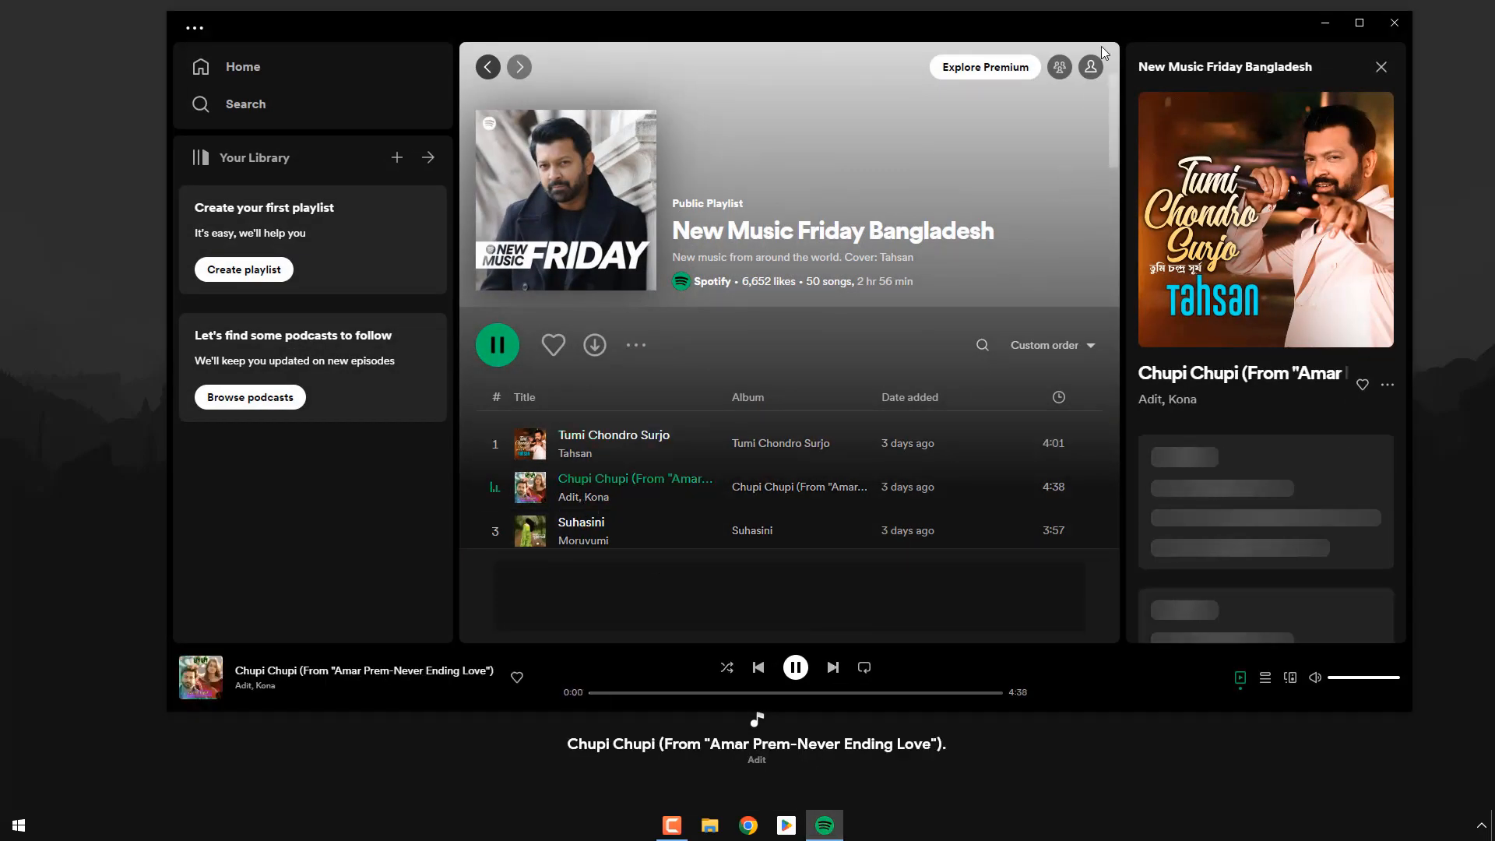
{"action": "left_click", "coordinate": [1325, 24]}
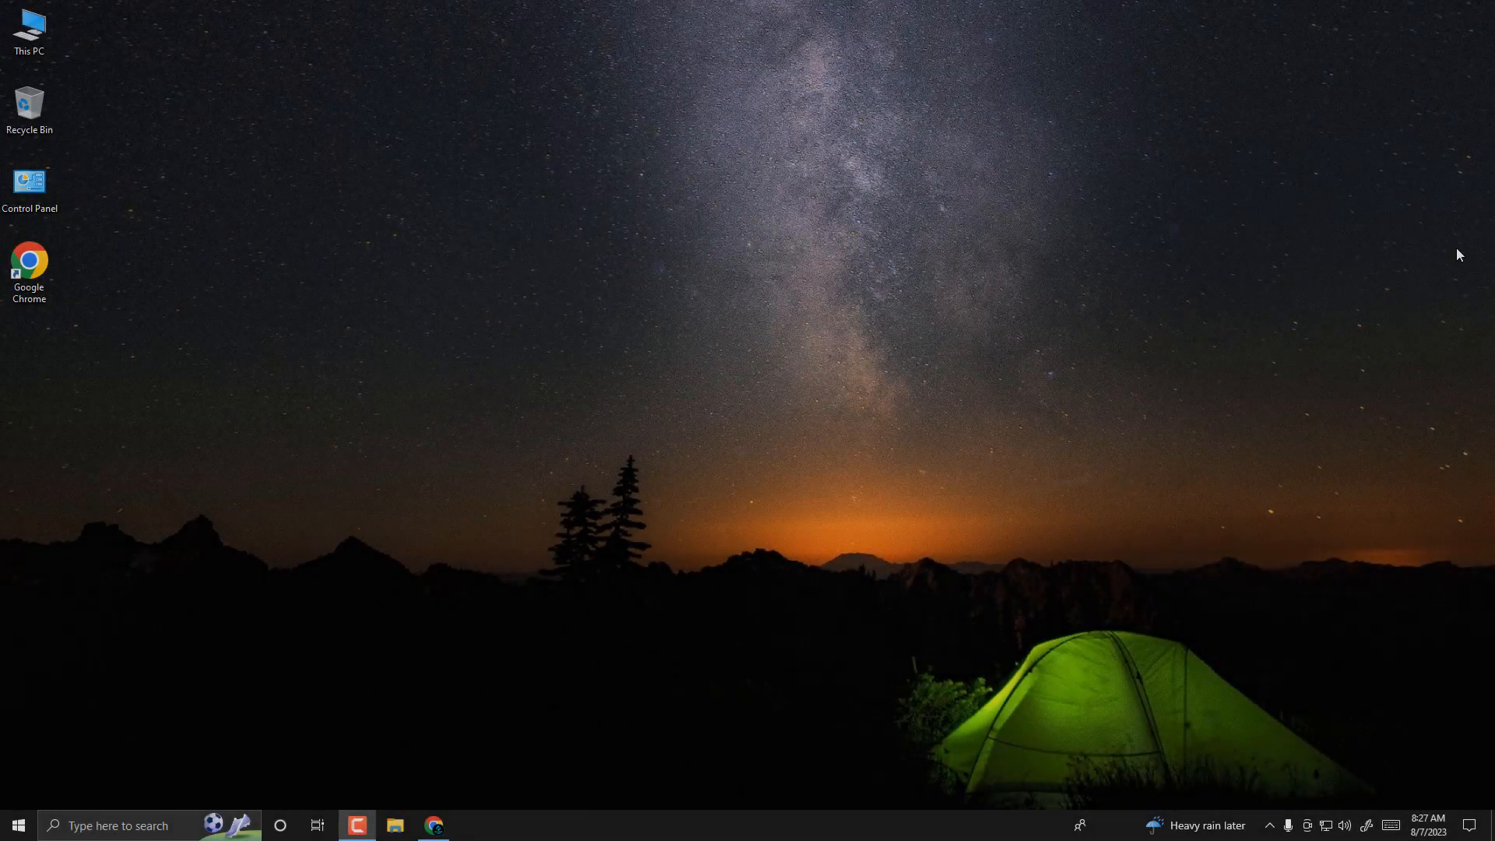
Step: Hide all the desktop icons
{"action": "right_click", "coordinate": [703, 226]}
{"action": "mouse_move", "coordinate": [713, 237]}
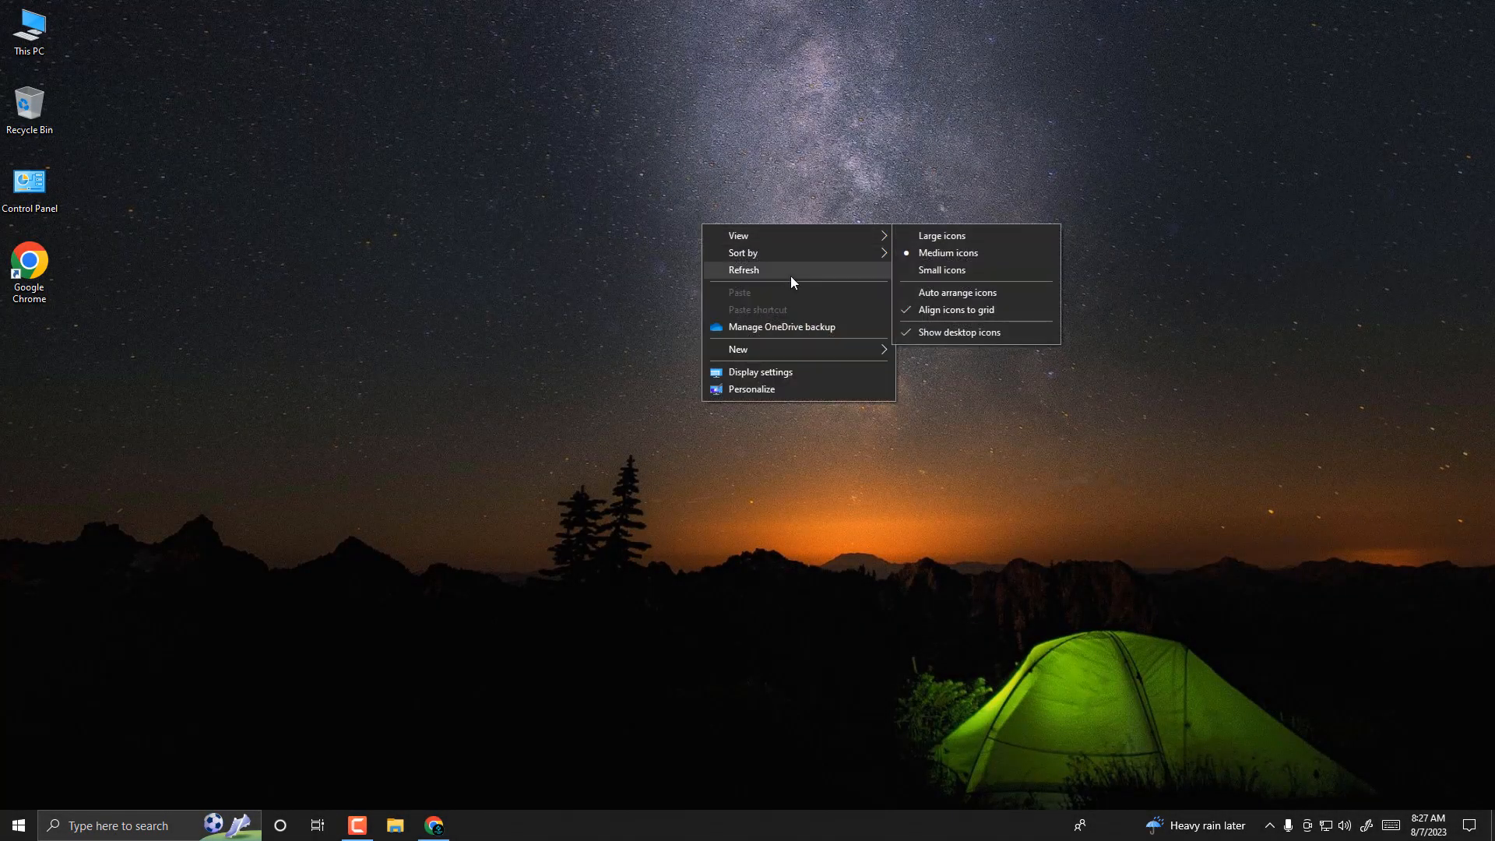
{"action": "left_click", "coordinate": [968, 334]}
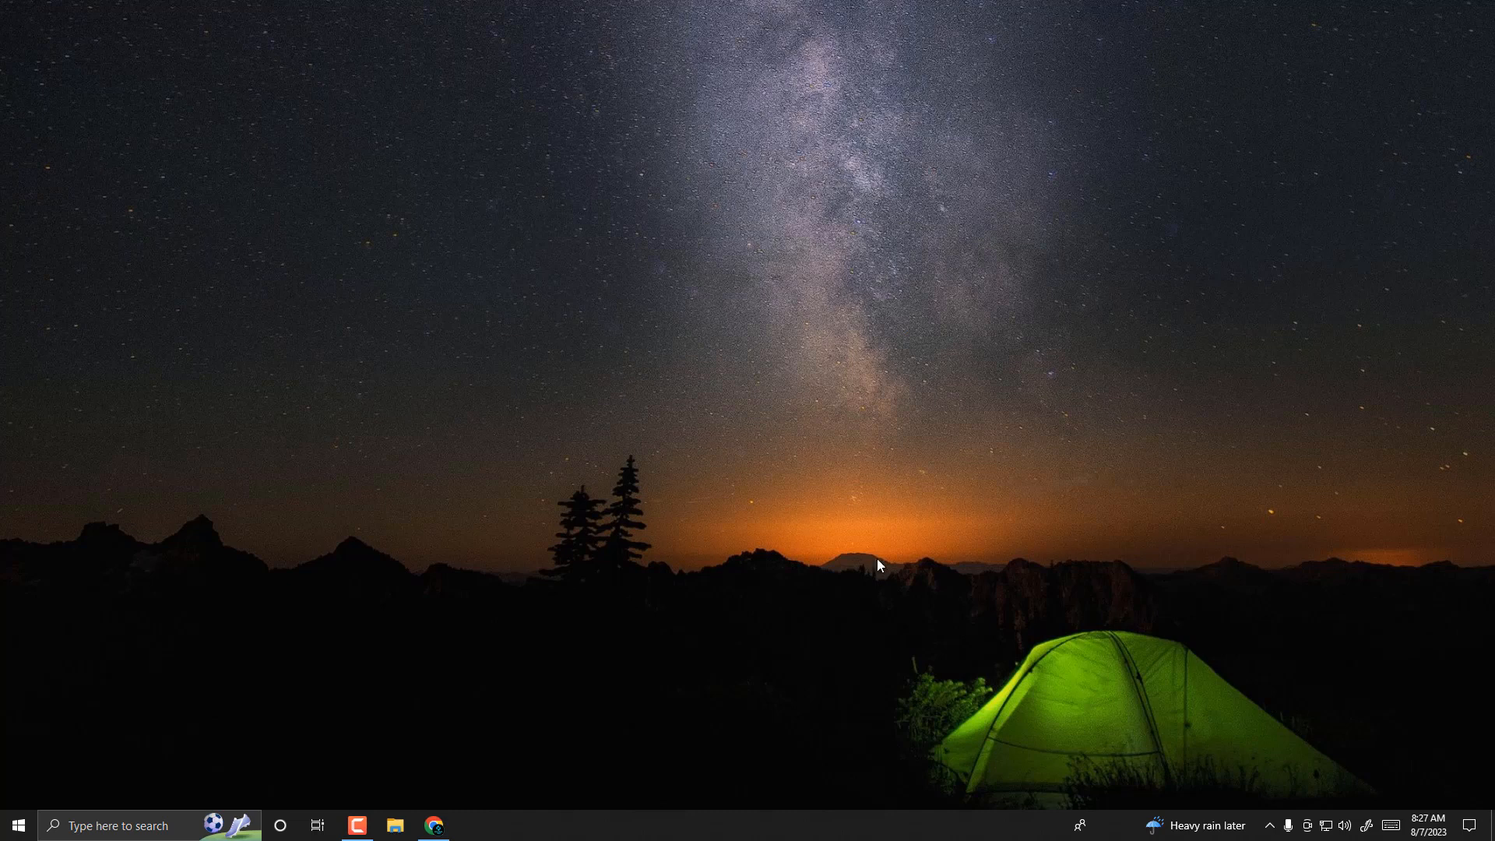
Step: Open the taskbar settings and turn off showing badges on taskbar buttons
{"action": "right_click", "coordinate": [860, 834]}
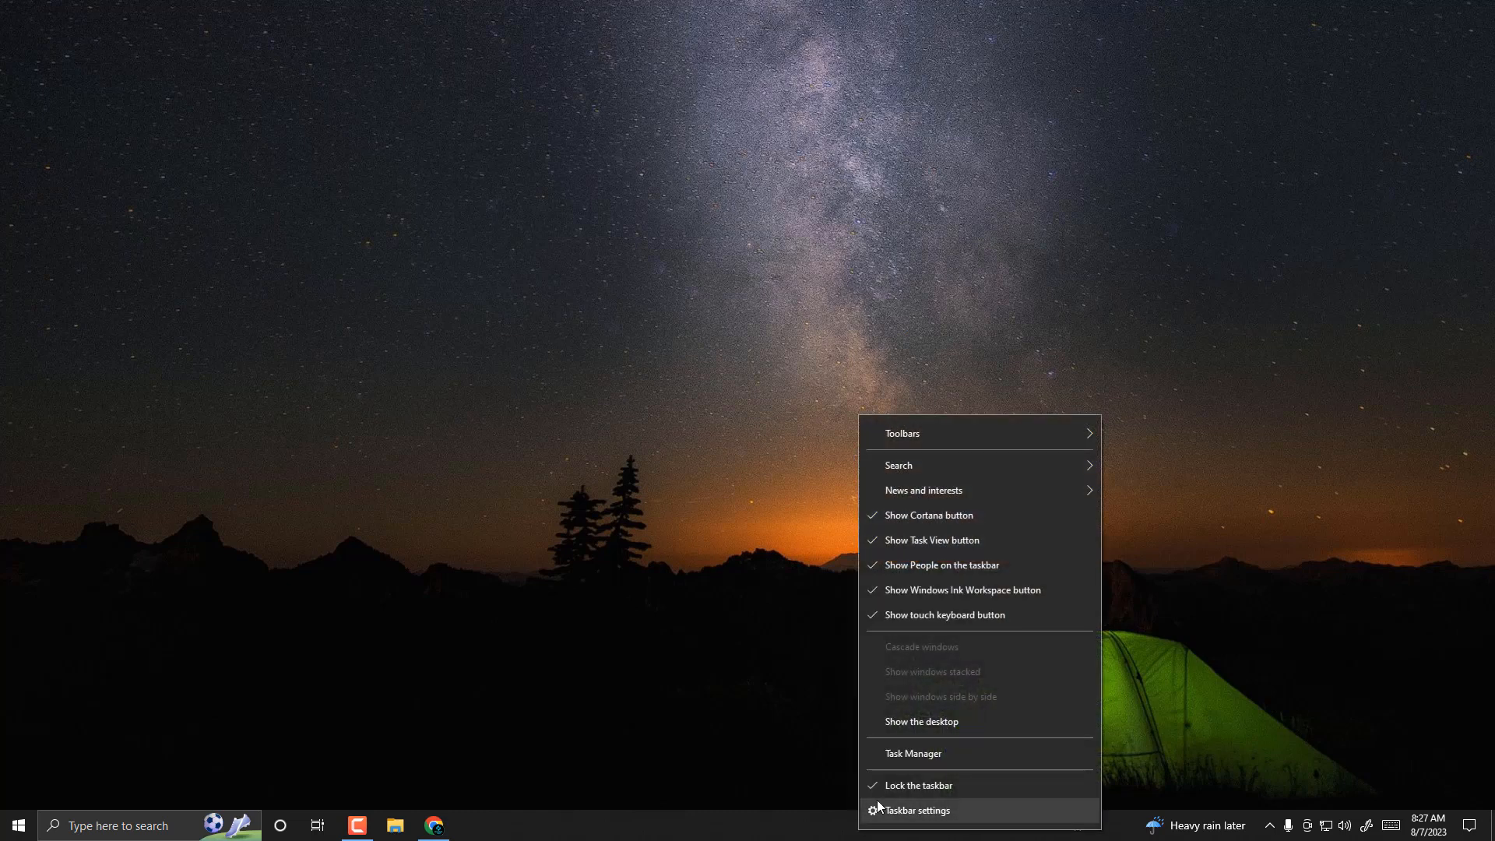
{"action": "left_click", "coordinate": [879, 811]}
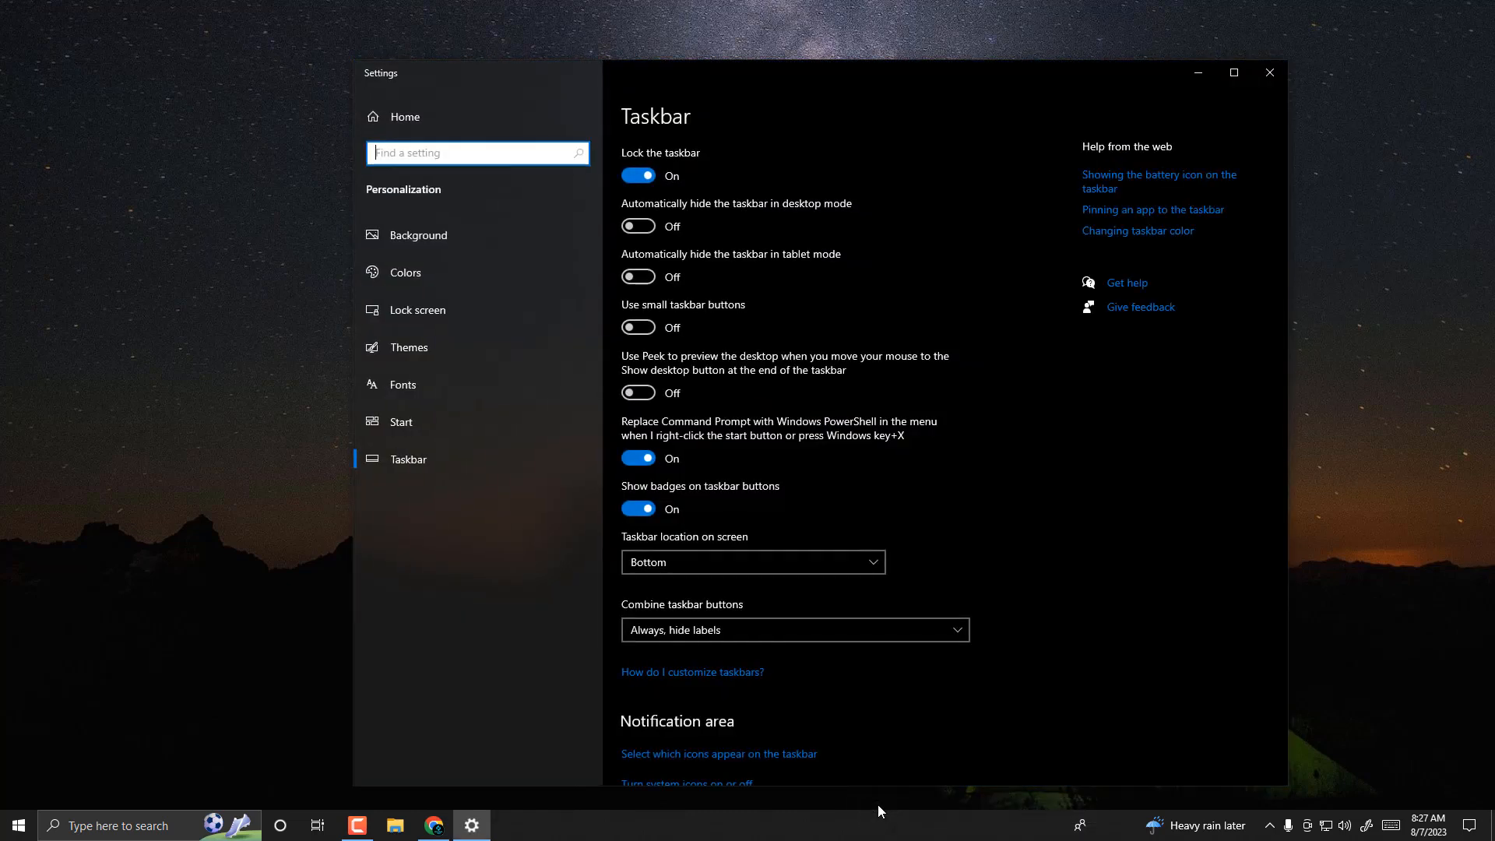
{"action": "left_click", "coordinate": [635, 509]}
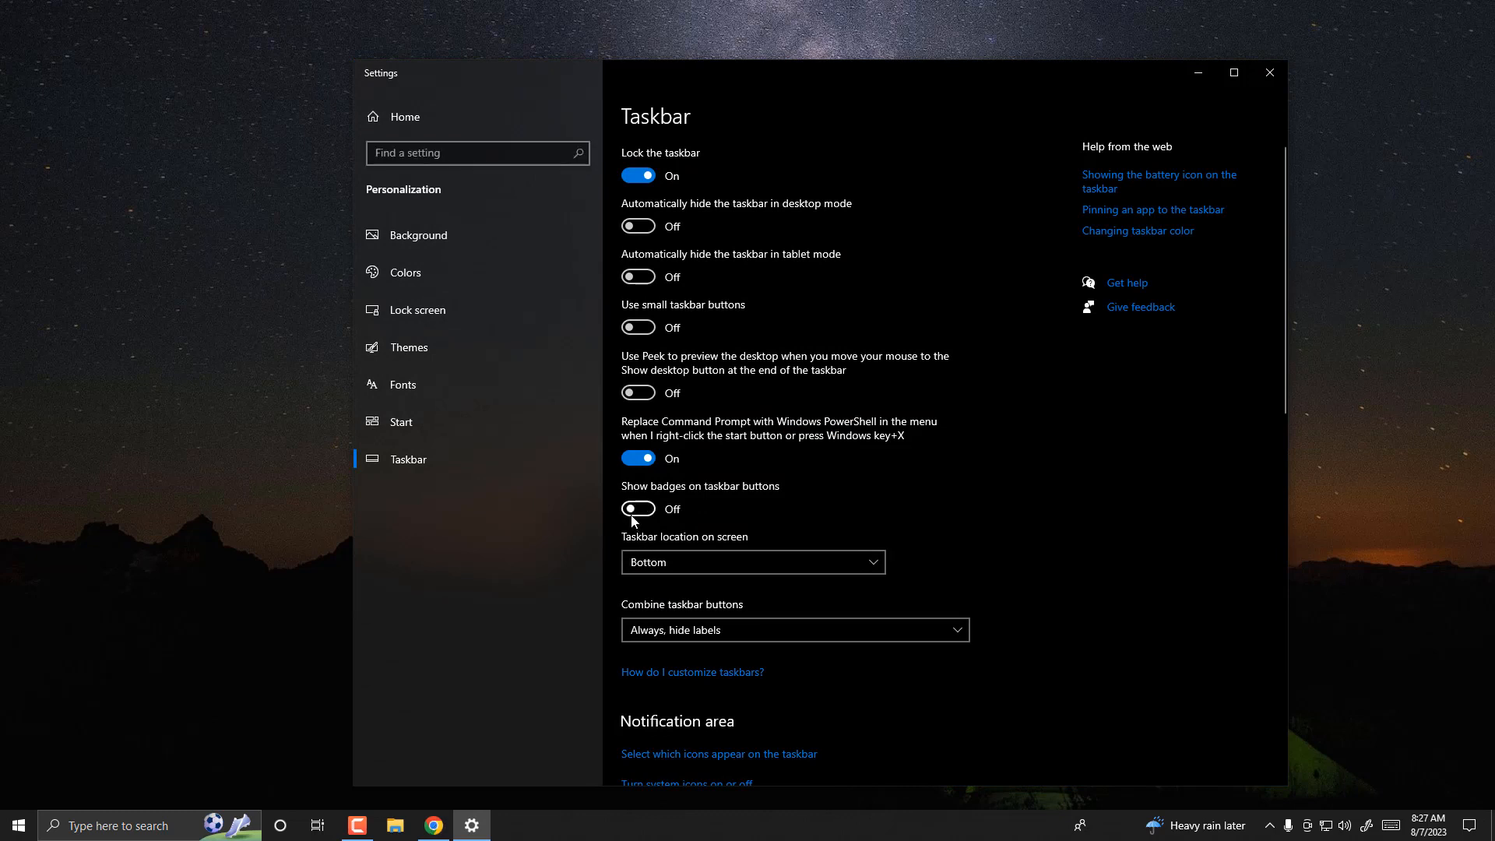
Step: Turn off the Clock, Volume, Network, Input Indicator, Location, Action Center, Touch keyboard, Windows Ink Workspace, Microphone and Meet Now system icons
{"action": "scroll", "coordinate": [634, 522], "scroll_direction": "down", "scroll_amount": 1}
{"action": "scroll", "coordinate": [634, 522], "scroll_direction": "down", "scroll_amount": 4}
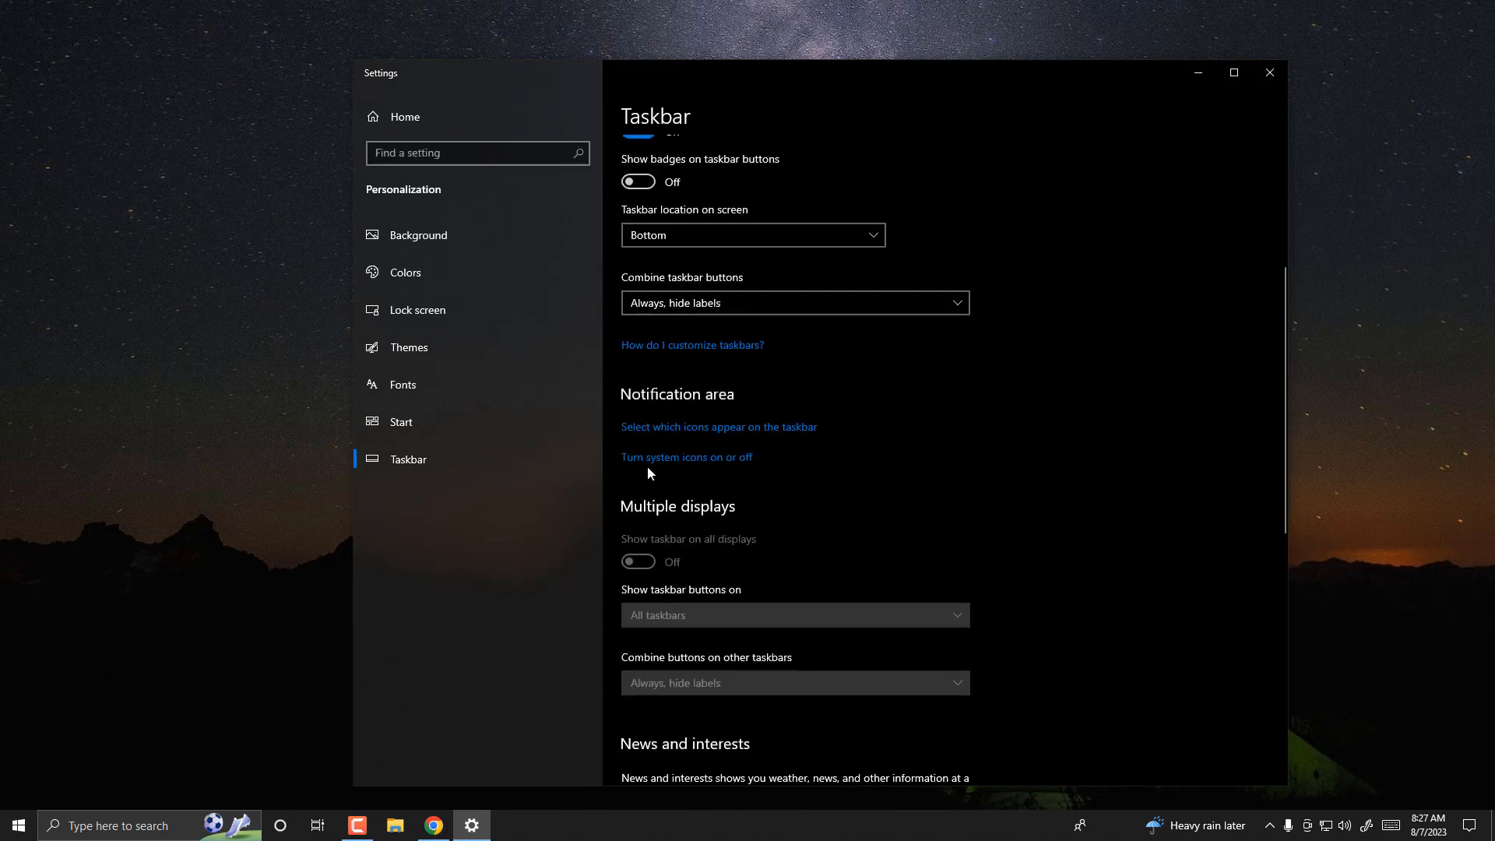
{"action": "left_click", "coordinate": [683, 460]}
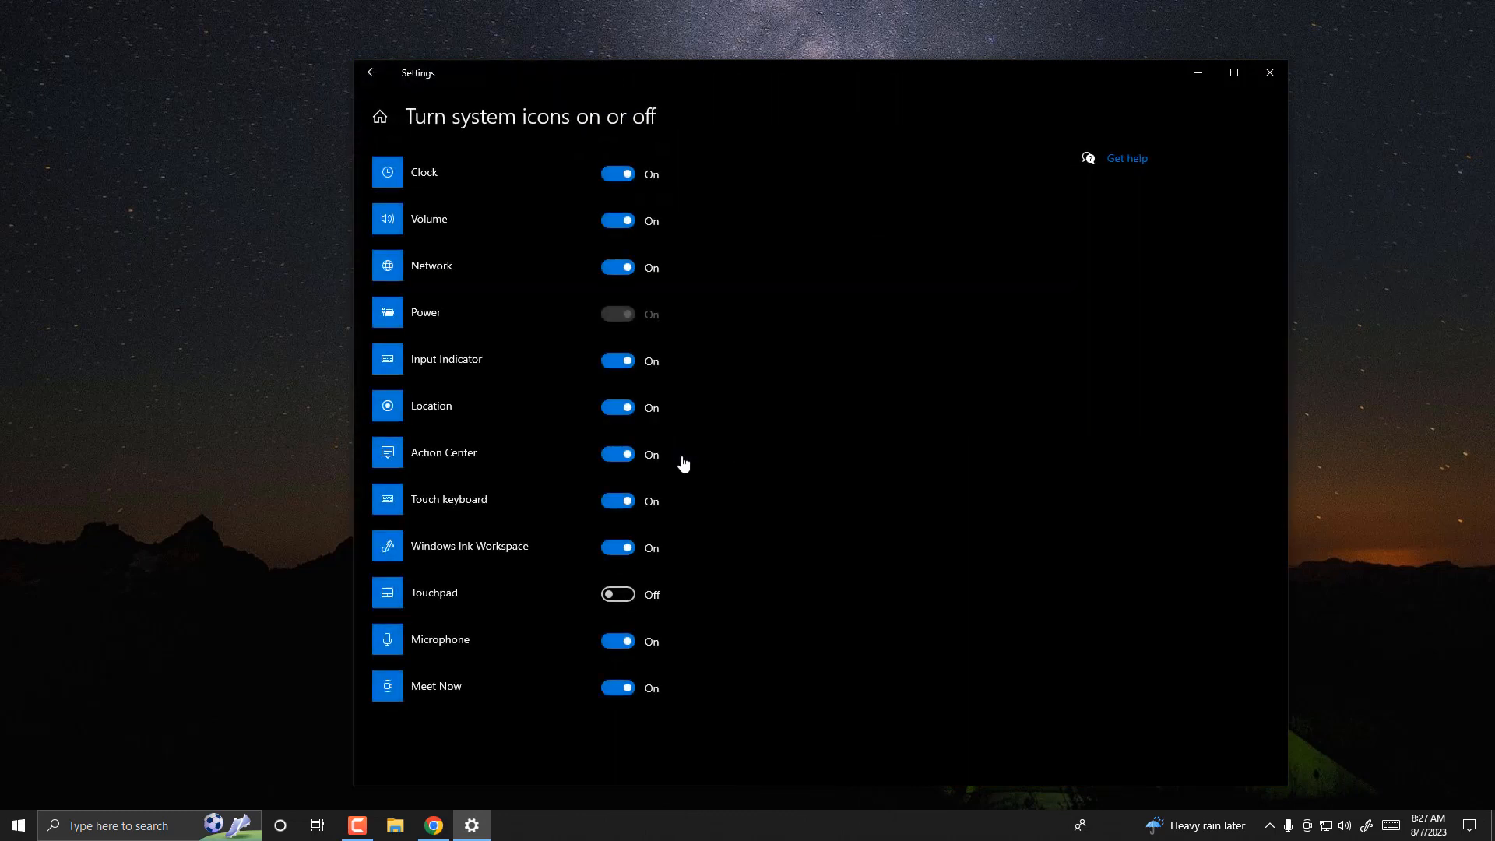
{"action": "left_click", "coordinate": [618, 176]}
{"action": "left_click", "coordinate": [618, 222]}
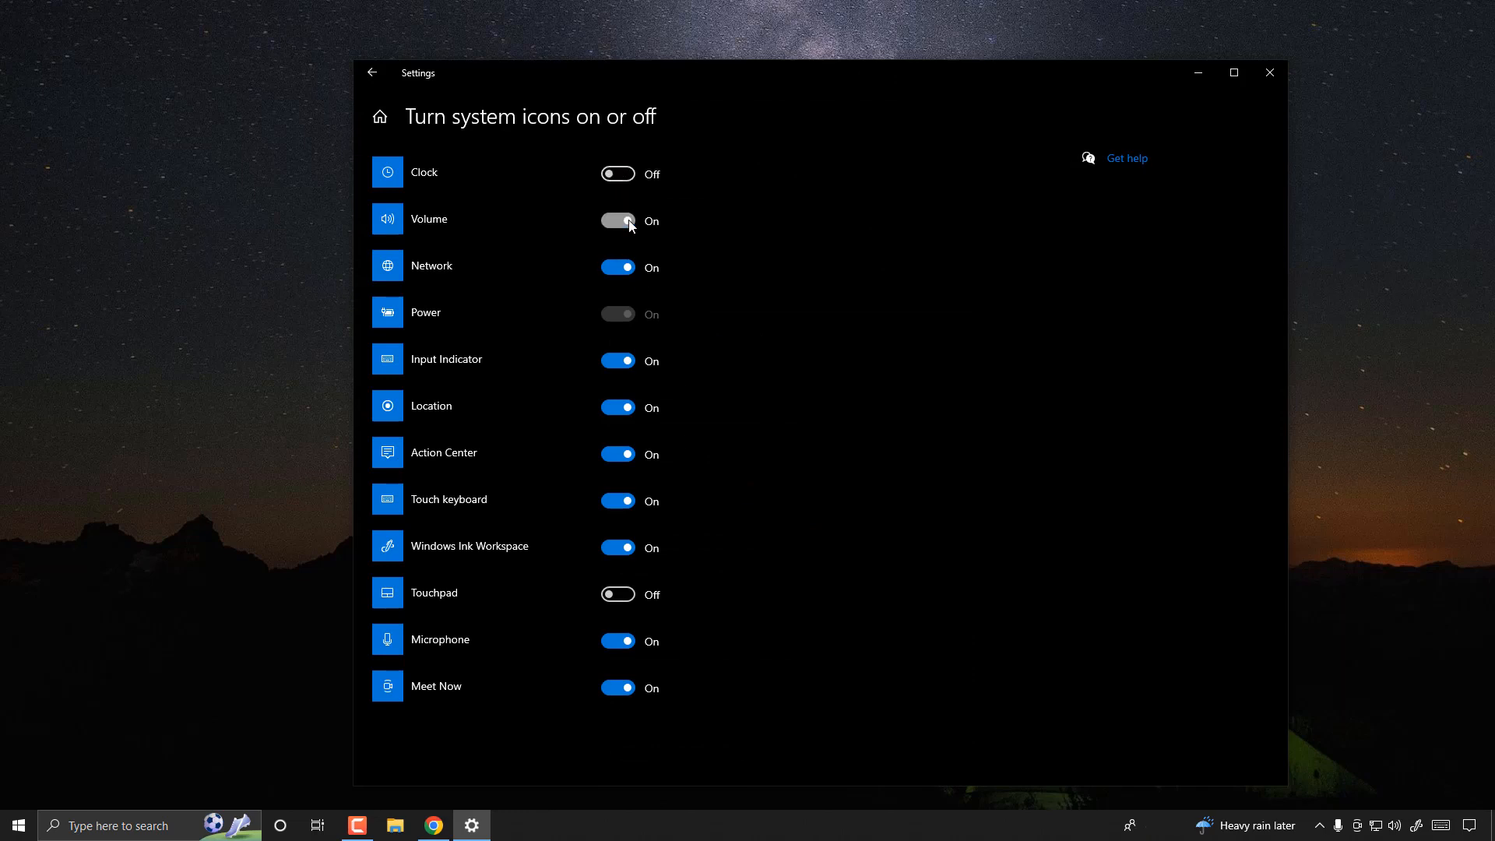
{"action": "left_click", "coordinate": [618, 269]}
{"action": "left_click", "coordinate": [628, 363]}
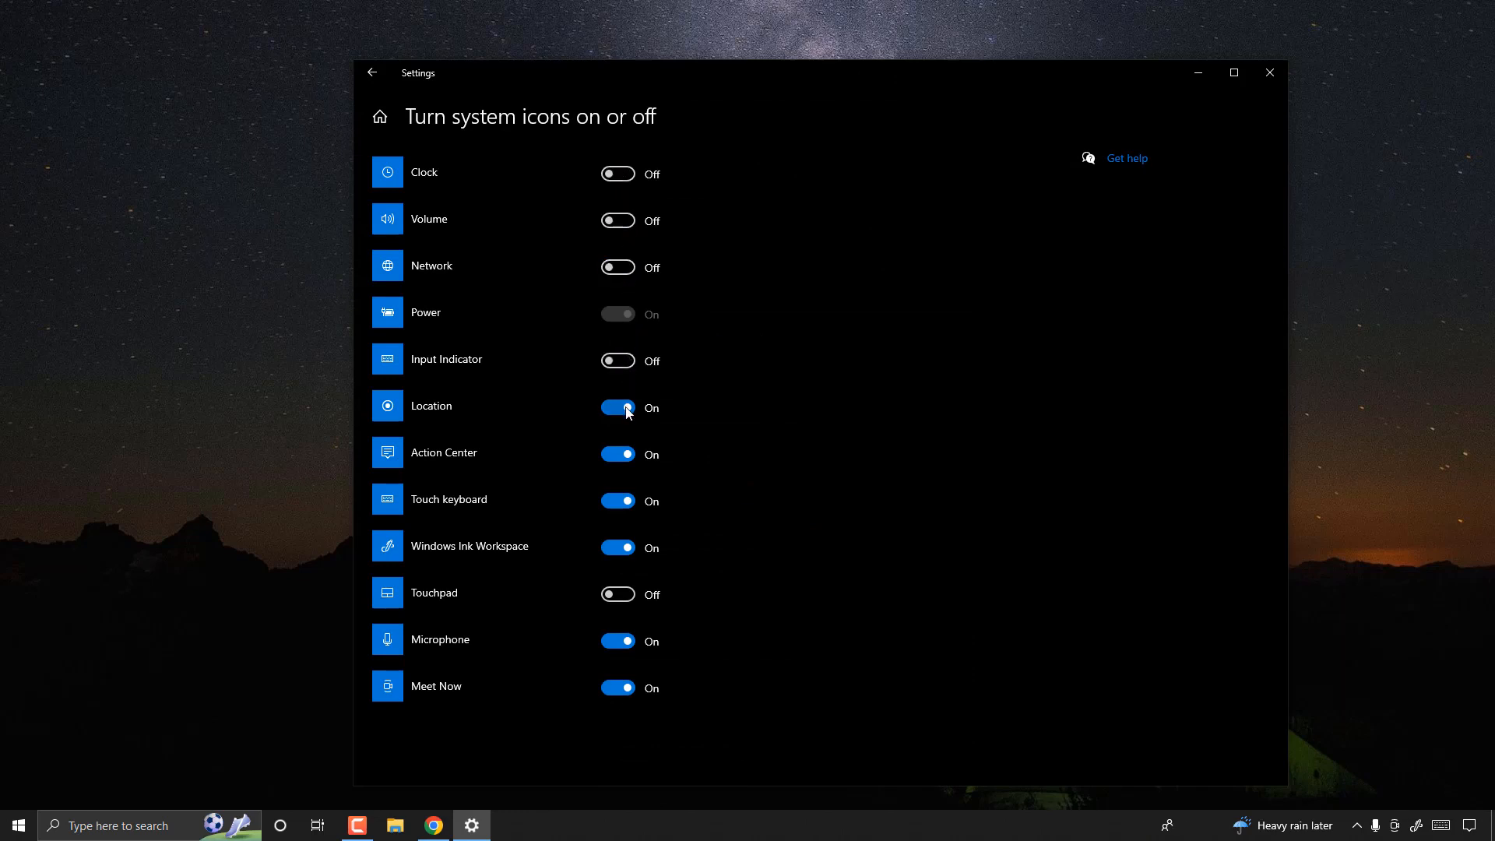
{"action": "left_click", "coordinate": [626, 408]}
{"action": "left_click", "coordinate": [626, 455]}
{"action": "left_click", "coordinate": [626, 500]}
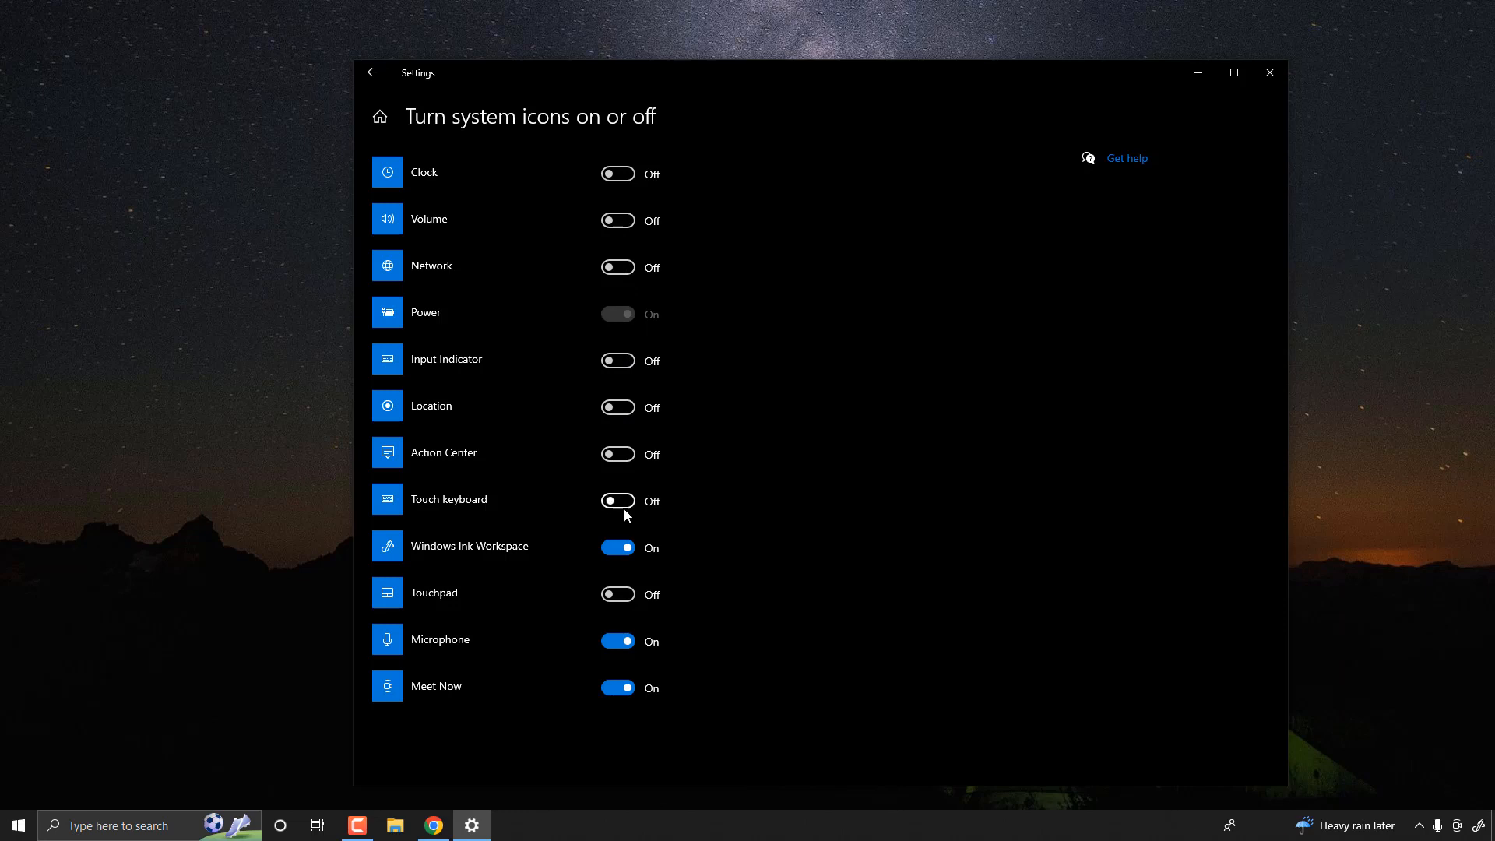
{"action": "left_click", "coordinate": [622, 548]}
{"action": "left_click", "coordinate": [622, 641]}
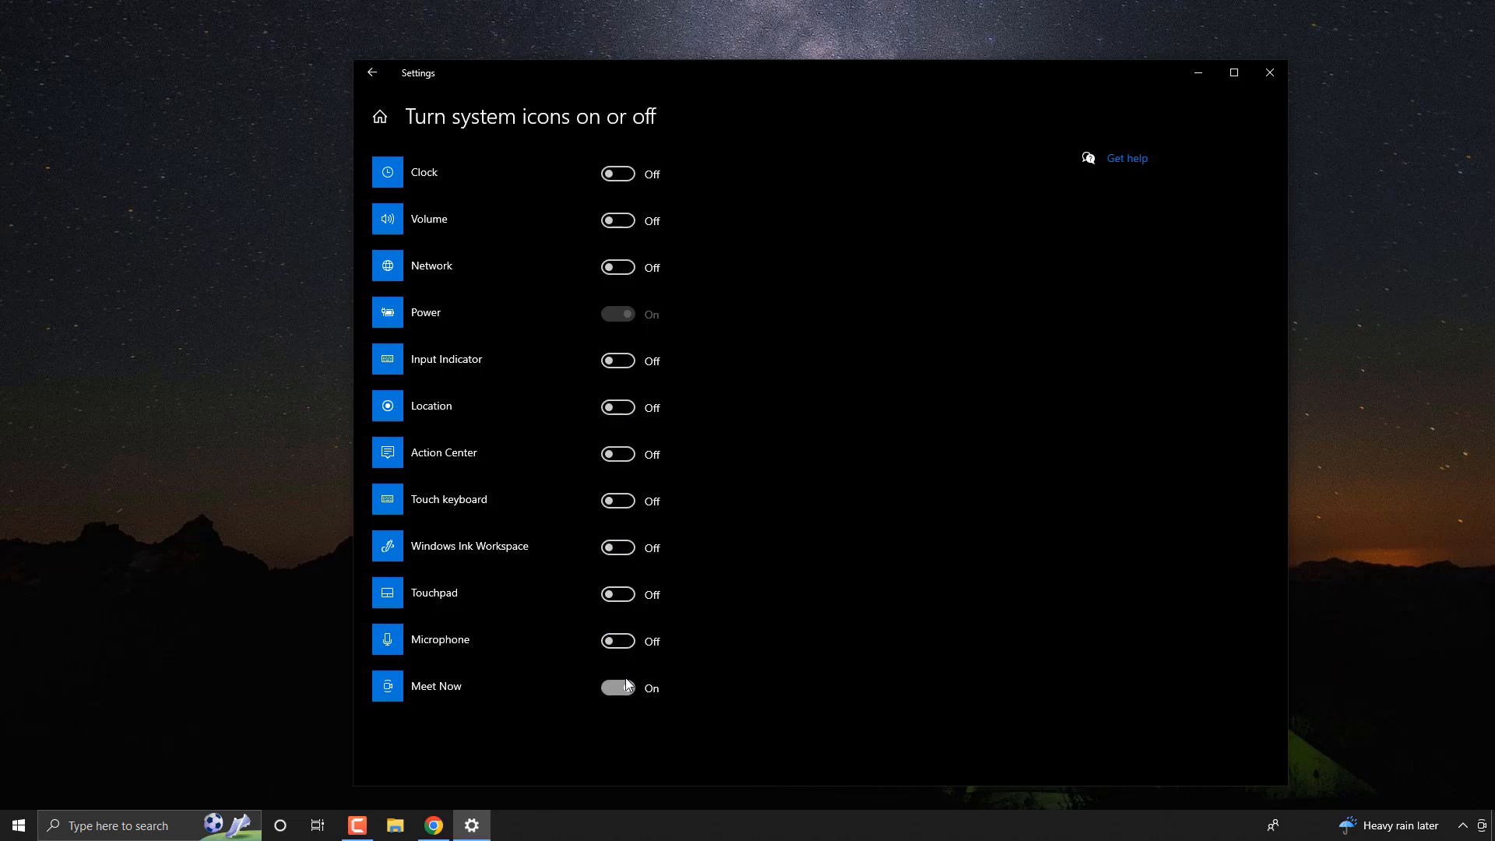
{"action": "left_click", "coordinate": [628, 686]}
Step: Return to the main taskbar settings, turn off news and interests and contacts on the taskbar, and close Settings
{"action": "left_click", "coordinate": [372, 72]}
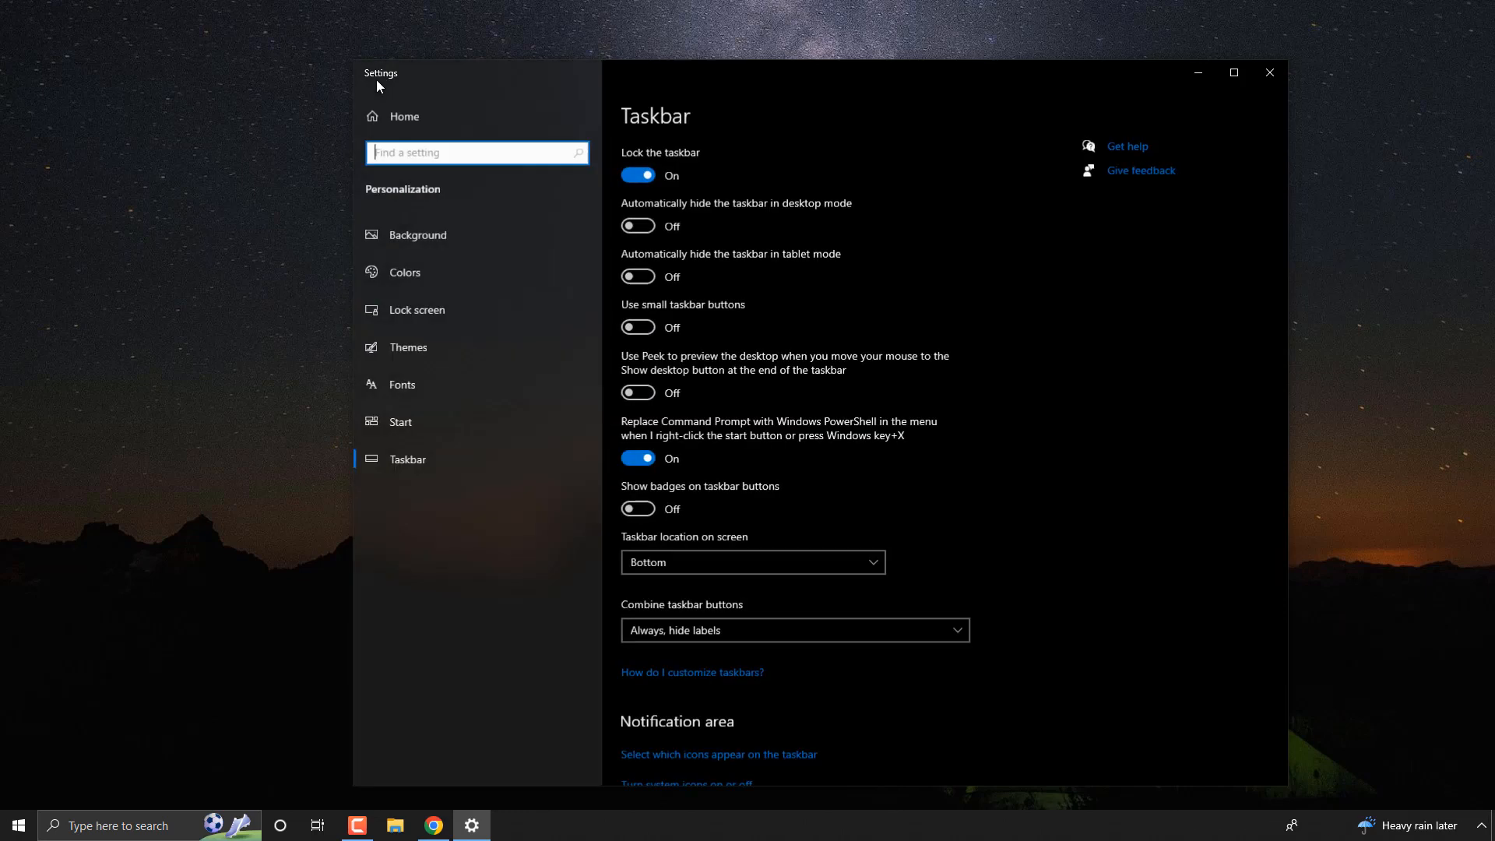
{"action": "scroll", "coordinate": [674, 506], "scroll_direction": "down", "scroll_amount": 3}
{"action": "scroll", "coordinate": [673, 502], "scroll_direction": "down", "scroll_amount": 10}
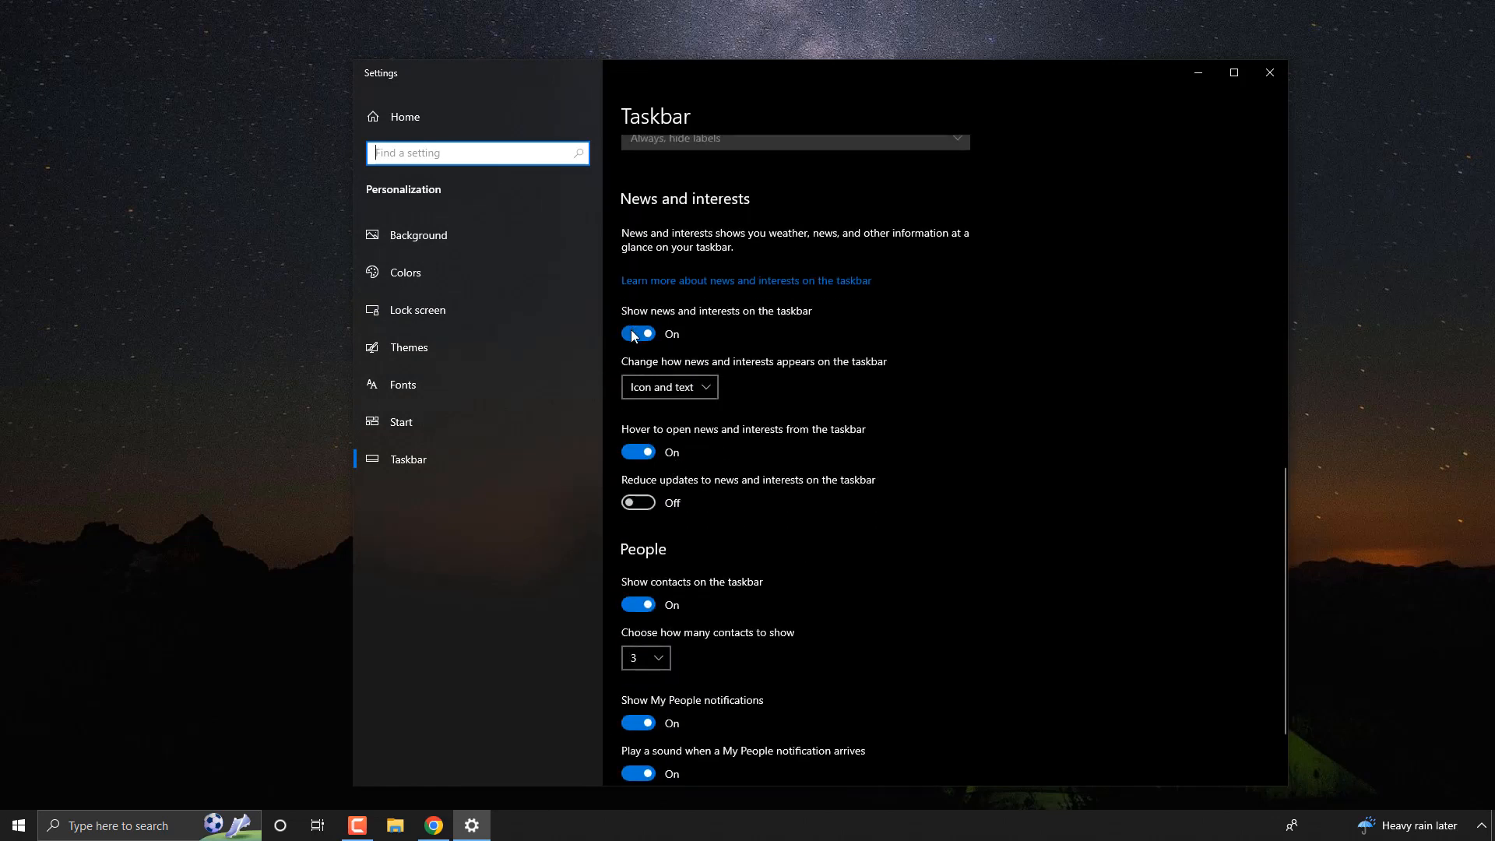
{"action": "left_click", "coordinate": [633, 335]}
{"action": "scroll", "coordinate": [657, 470], "scroll_direction": "down", "scroll_amount": 3}
{"action": "left_click", "coordinate": [641, 498]}
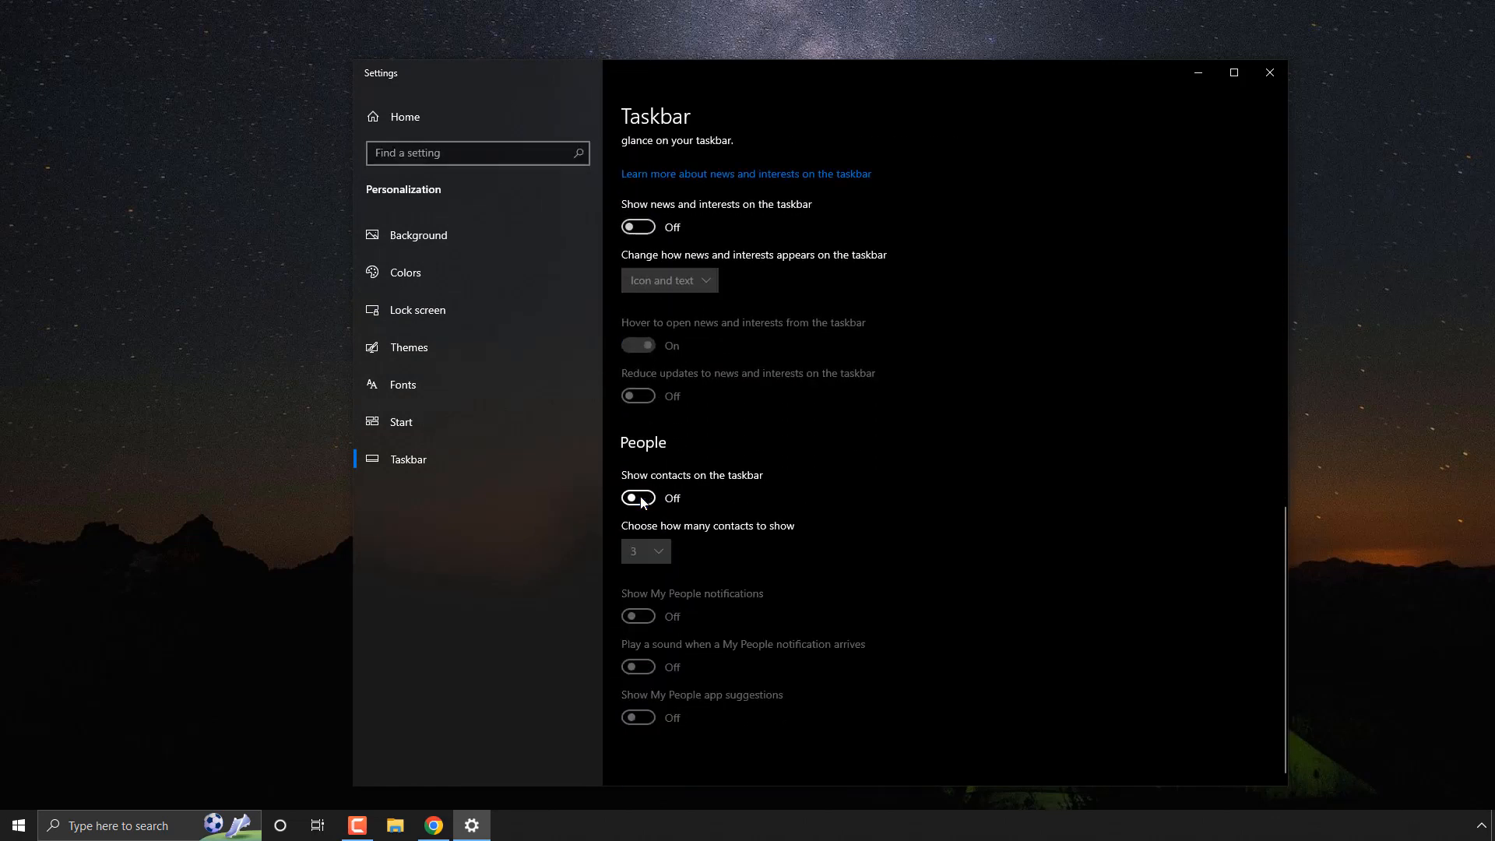
{"action": "left_click", "coordinate": [1269, 72]}
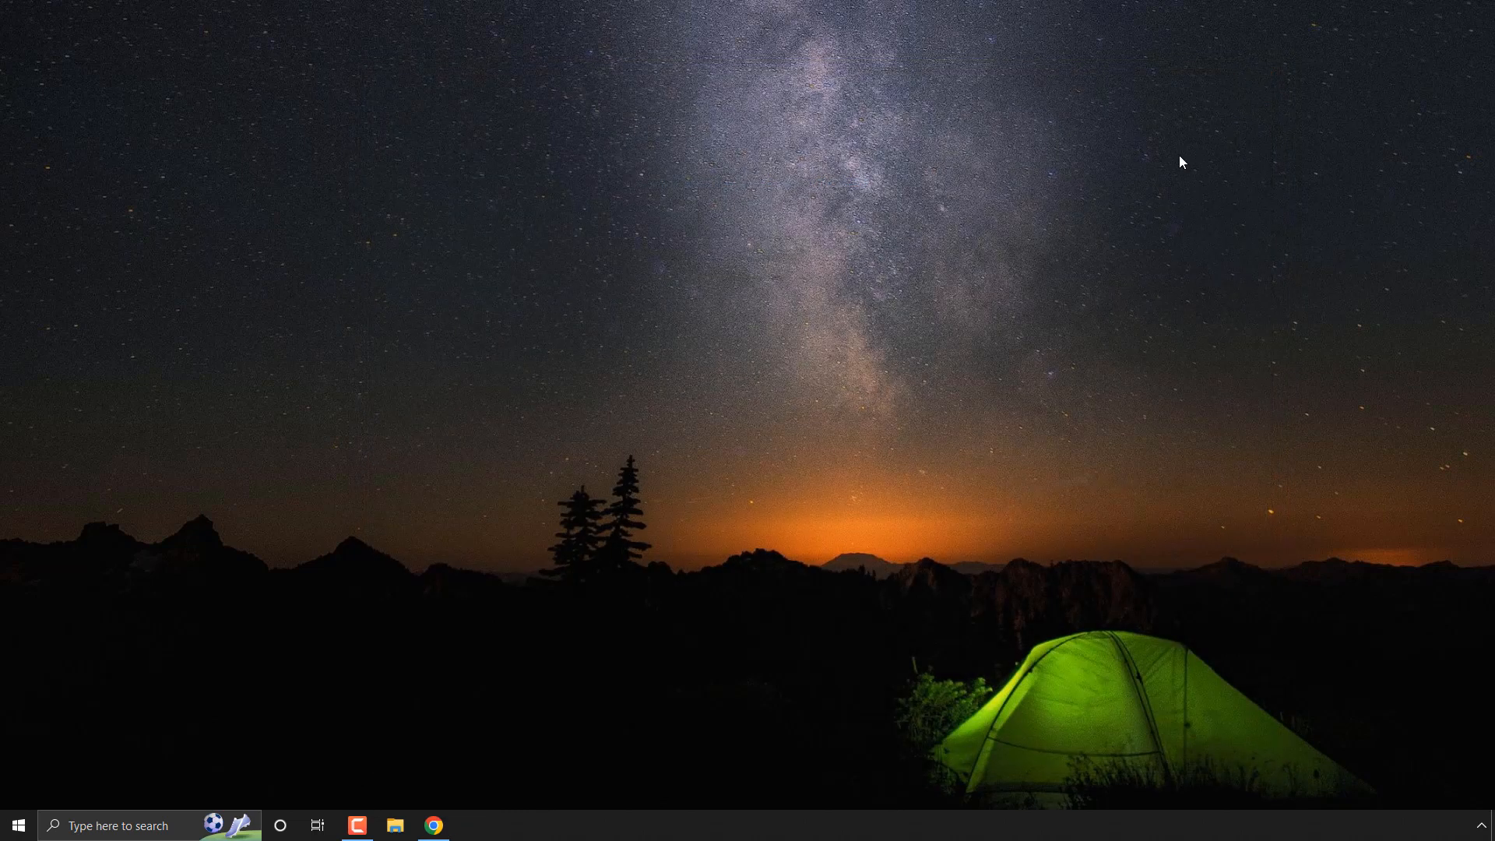
Step: Set the taskbar search box to hidden
{"action": "right_click", "coordinate": [870, 817]}
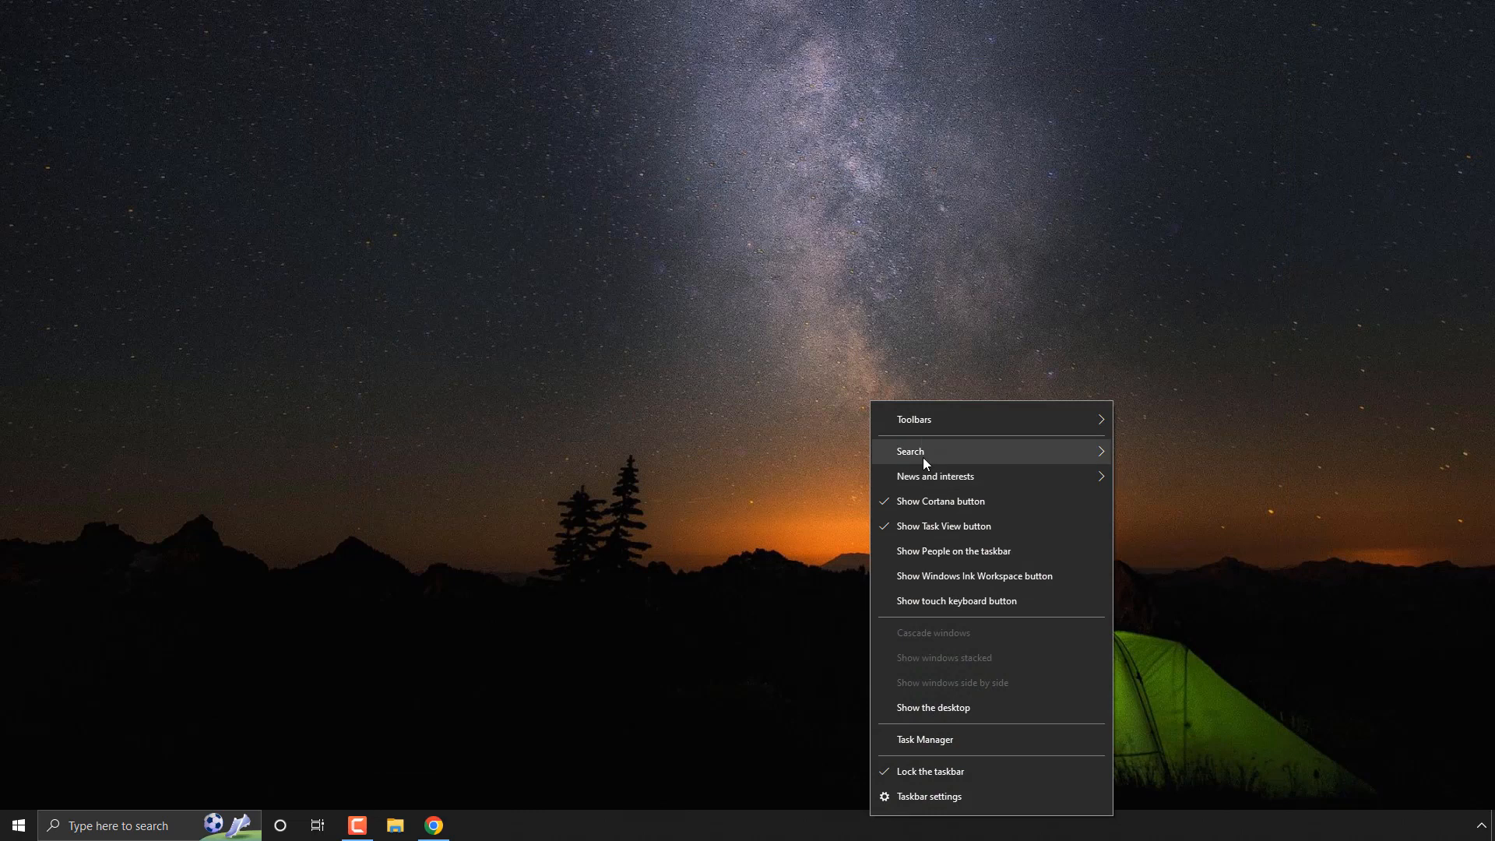
{"action": "mouse_move", "coordinate": [992, 455]}
{"action": "left_click", "coordinate": [1144, 457]}
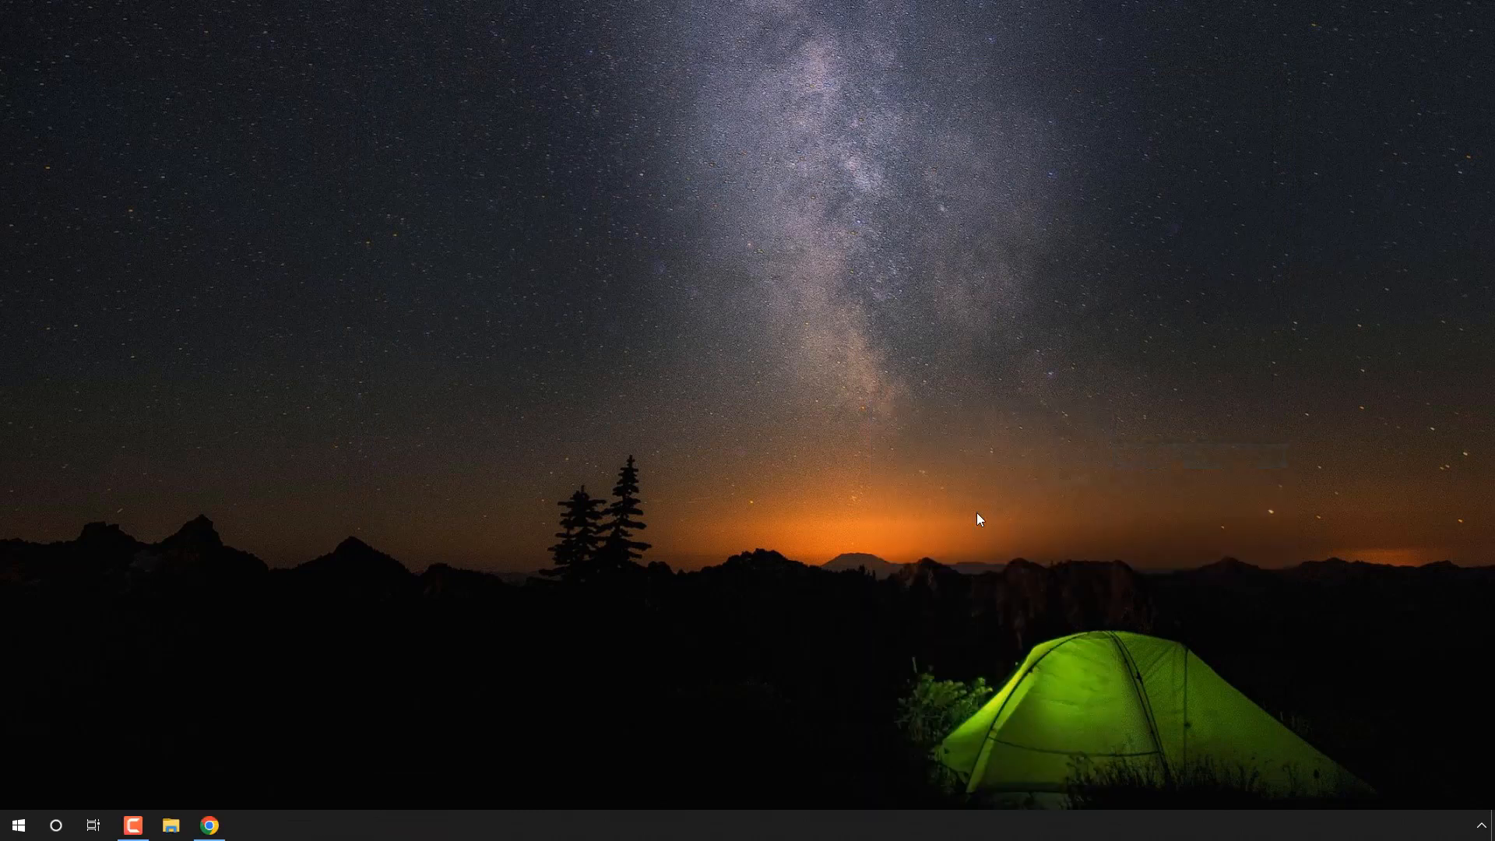
Step: Remove the Cortana and Task View buttons from the taskbar
{"action": "right_click", "coordinate": [852, 820]}
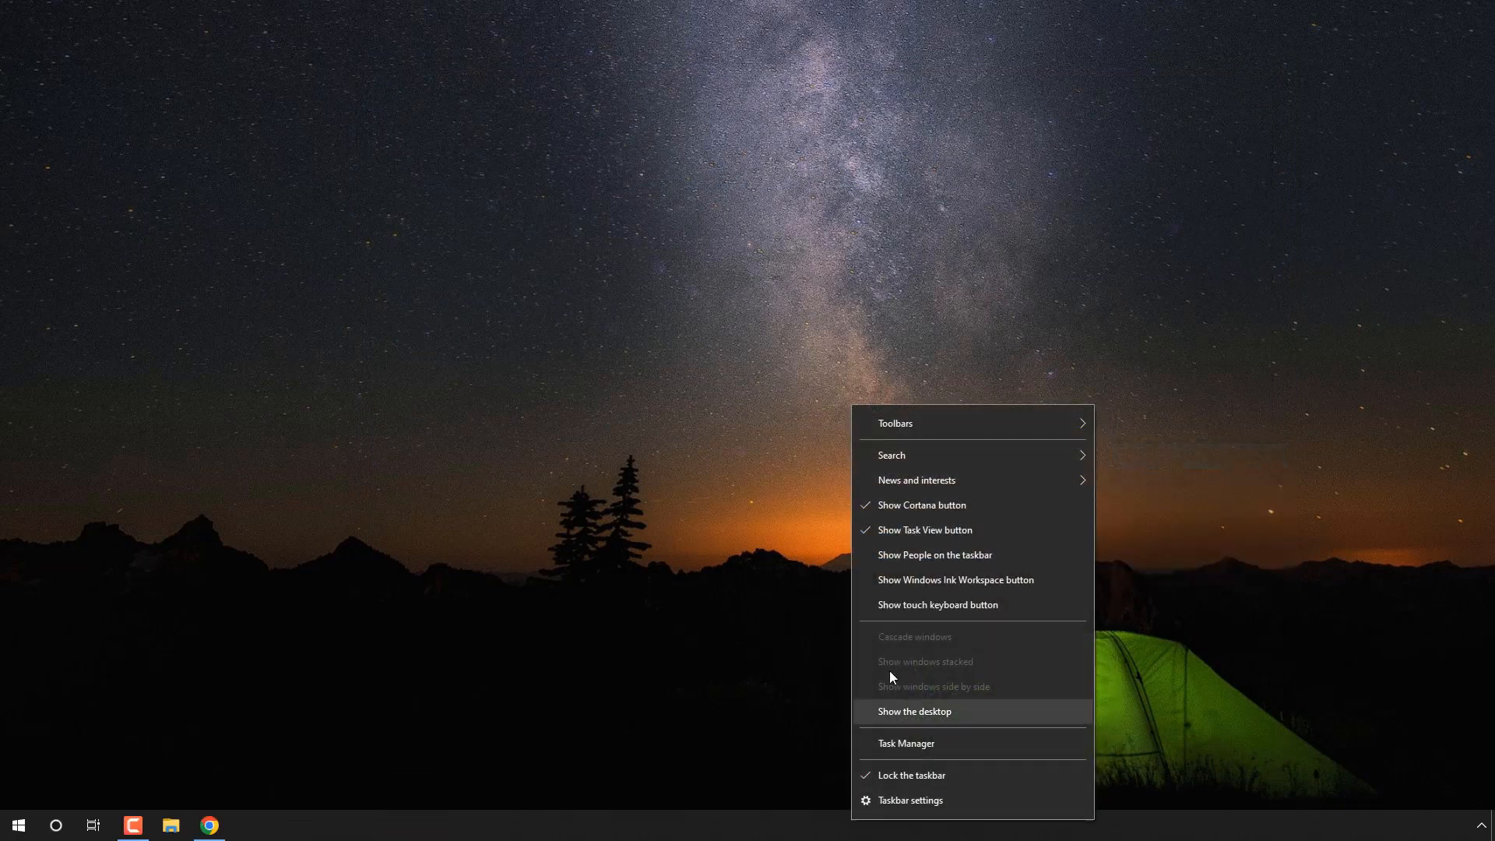
{"action": "left_click", "coordinate": [917, 506]}
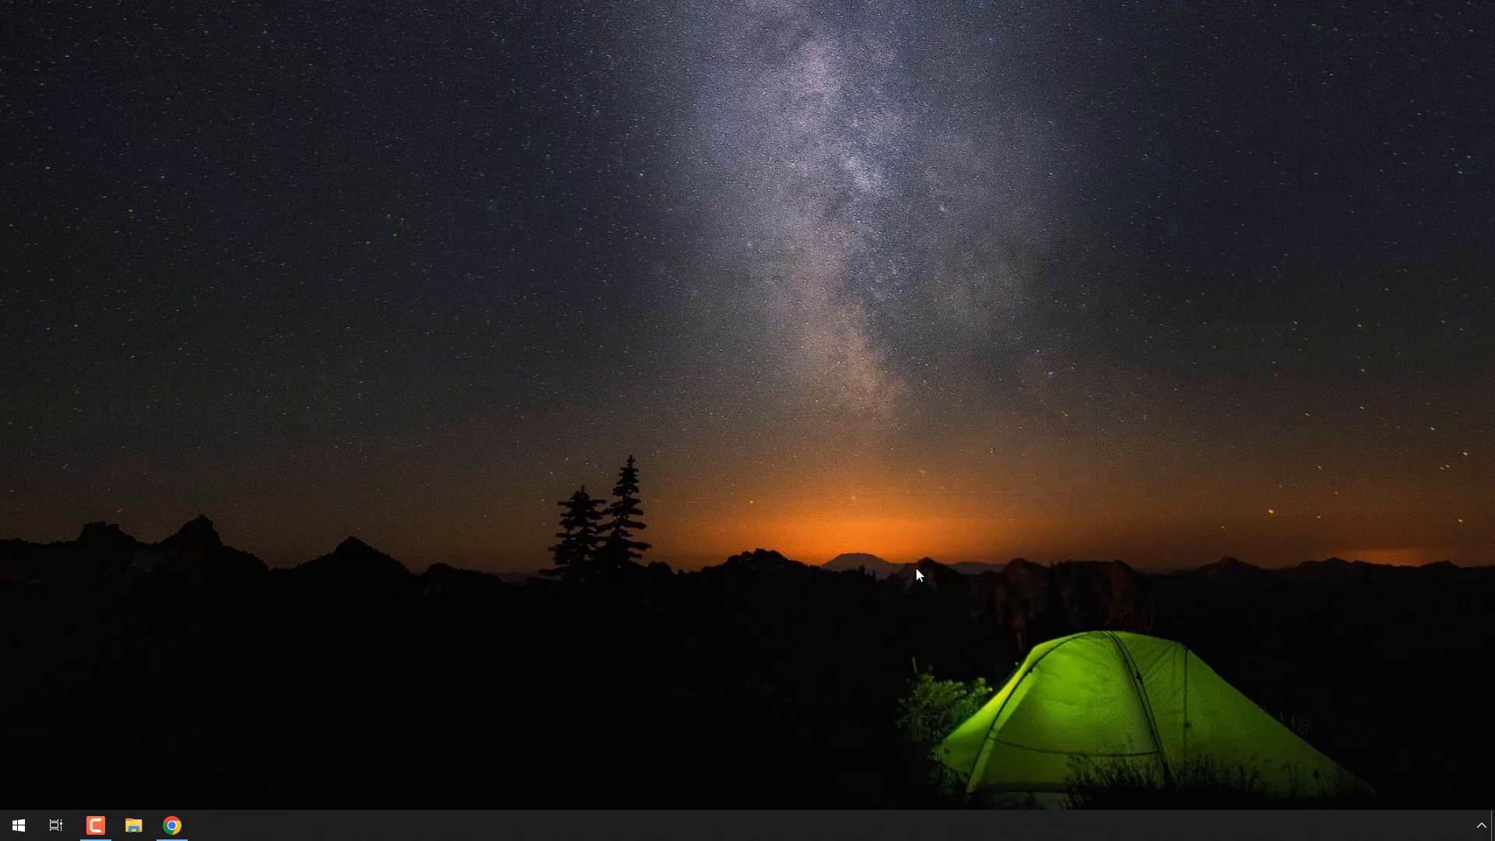
{"action": "right_click", "coordinate": [886, 833]}
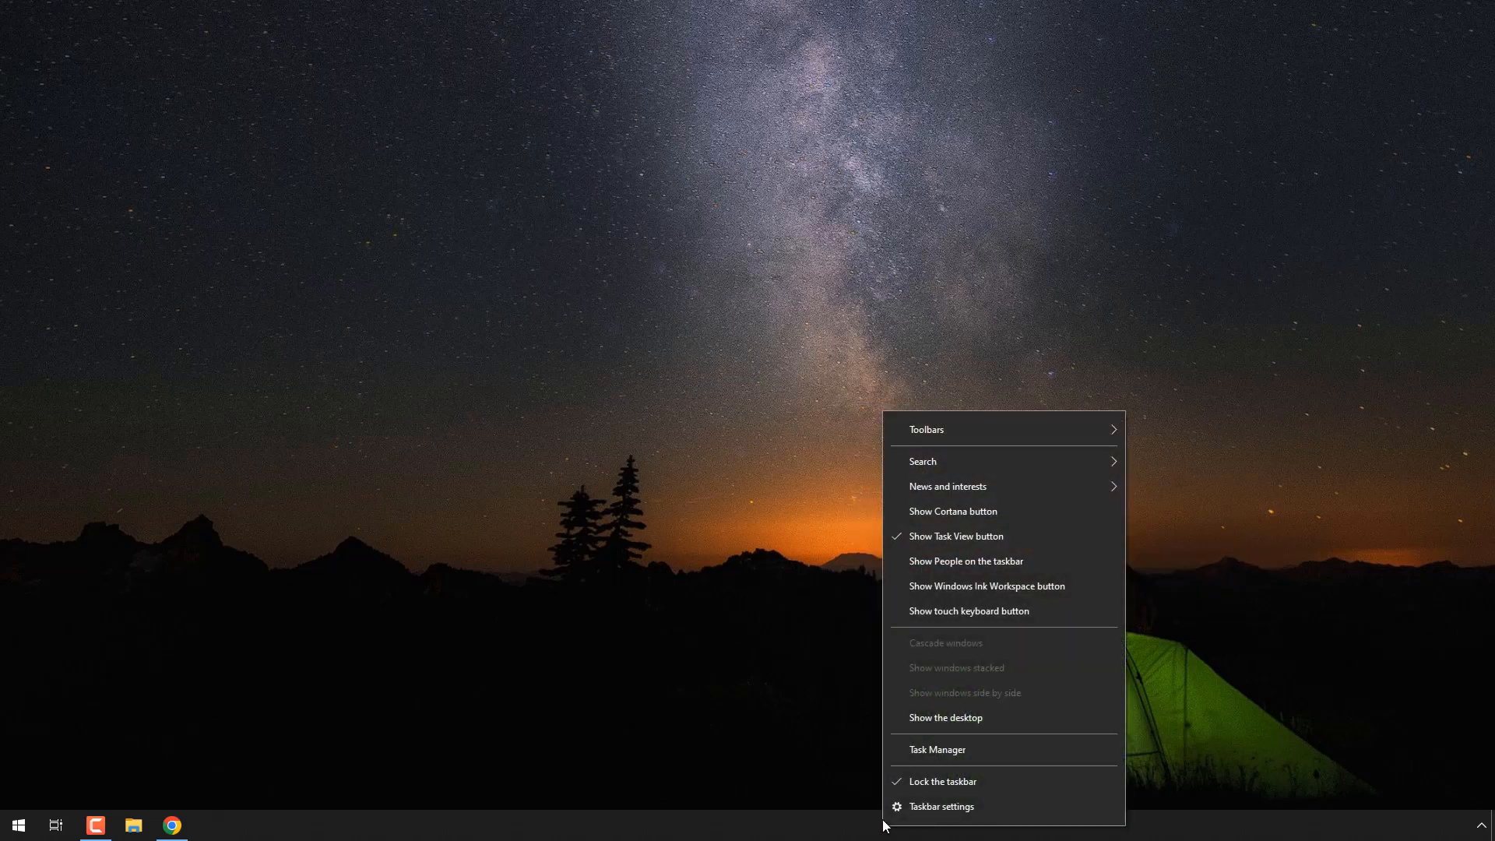
{"action": "left_click", "coordinate": [927, 538]}
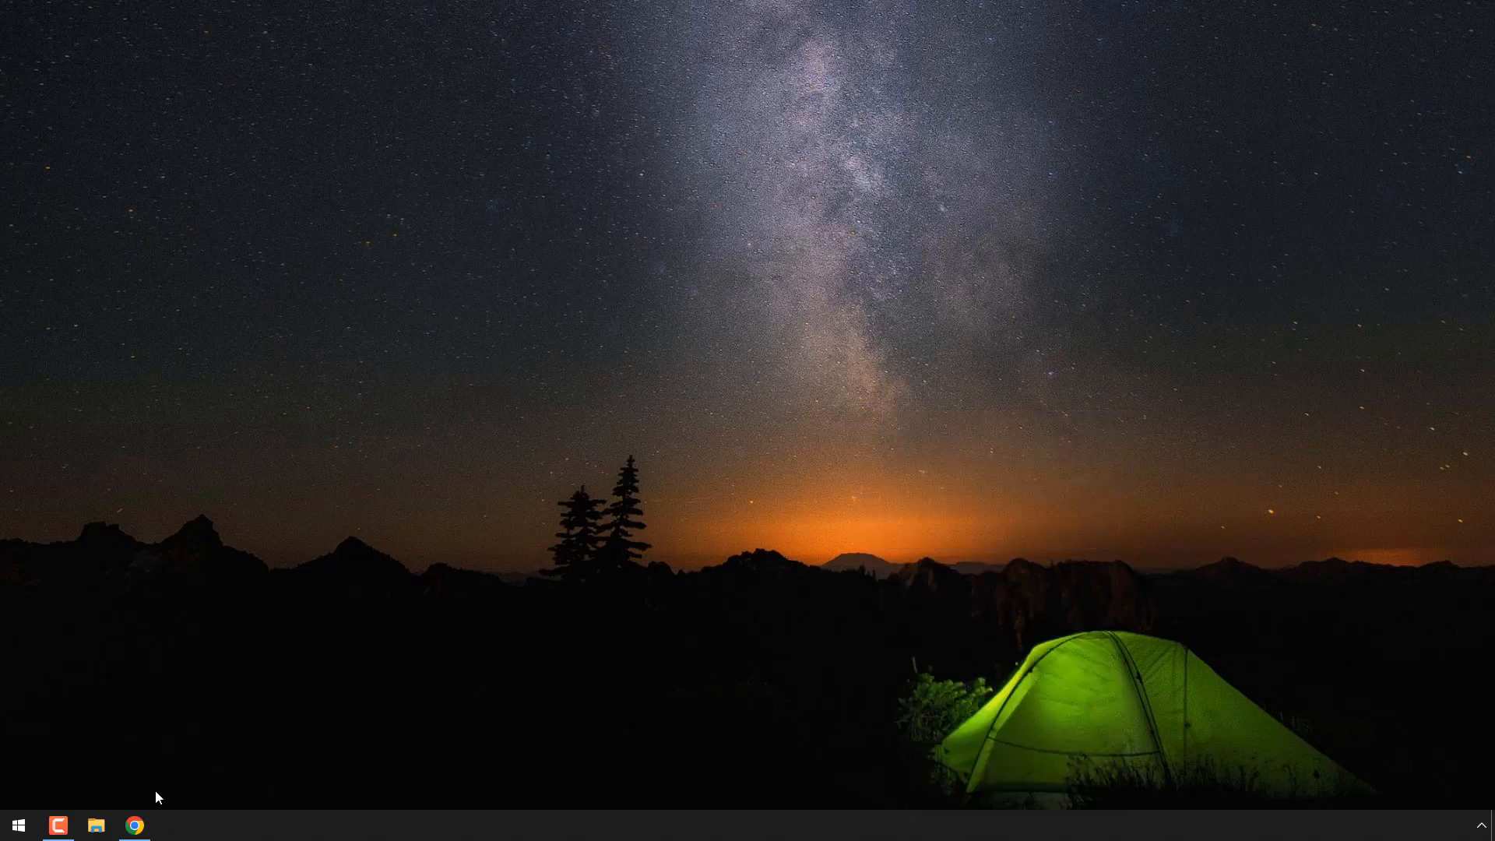
Step: Switch to Chrome and download TaskbarX_1.7.8.0_arm.zip from the TaskbarX releases page and the Rainmeter 4.5.18 release from rainmeter.net
{"action": "left_click", "coordinate": [134, 825]}
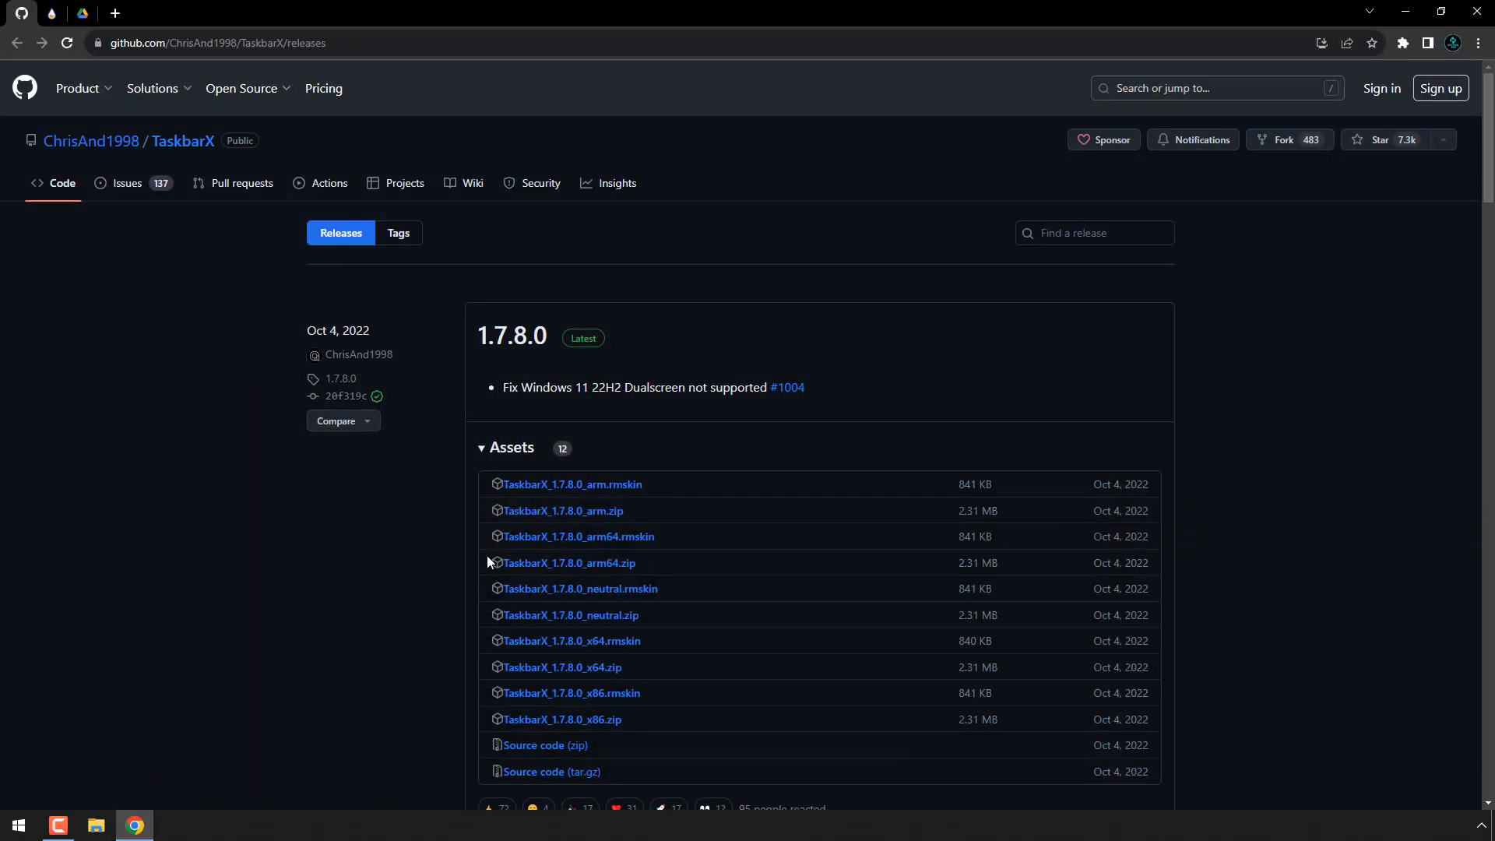
{"action": "left_click", "coordinate": [585, 515]}
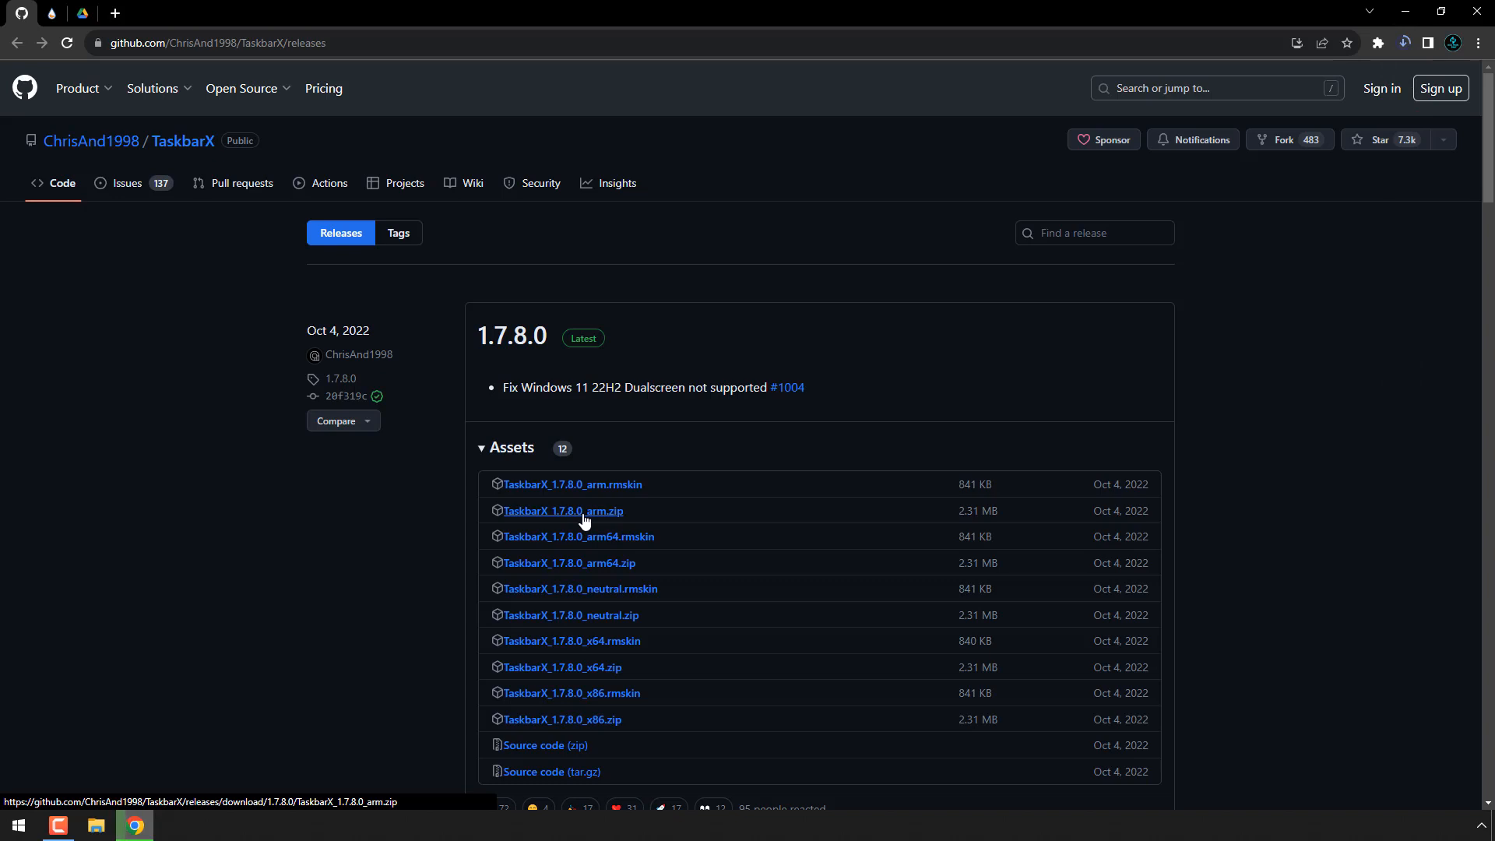
{"action": "left_click", "coordinate": [49, 14]}
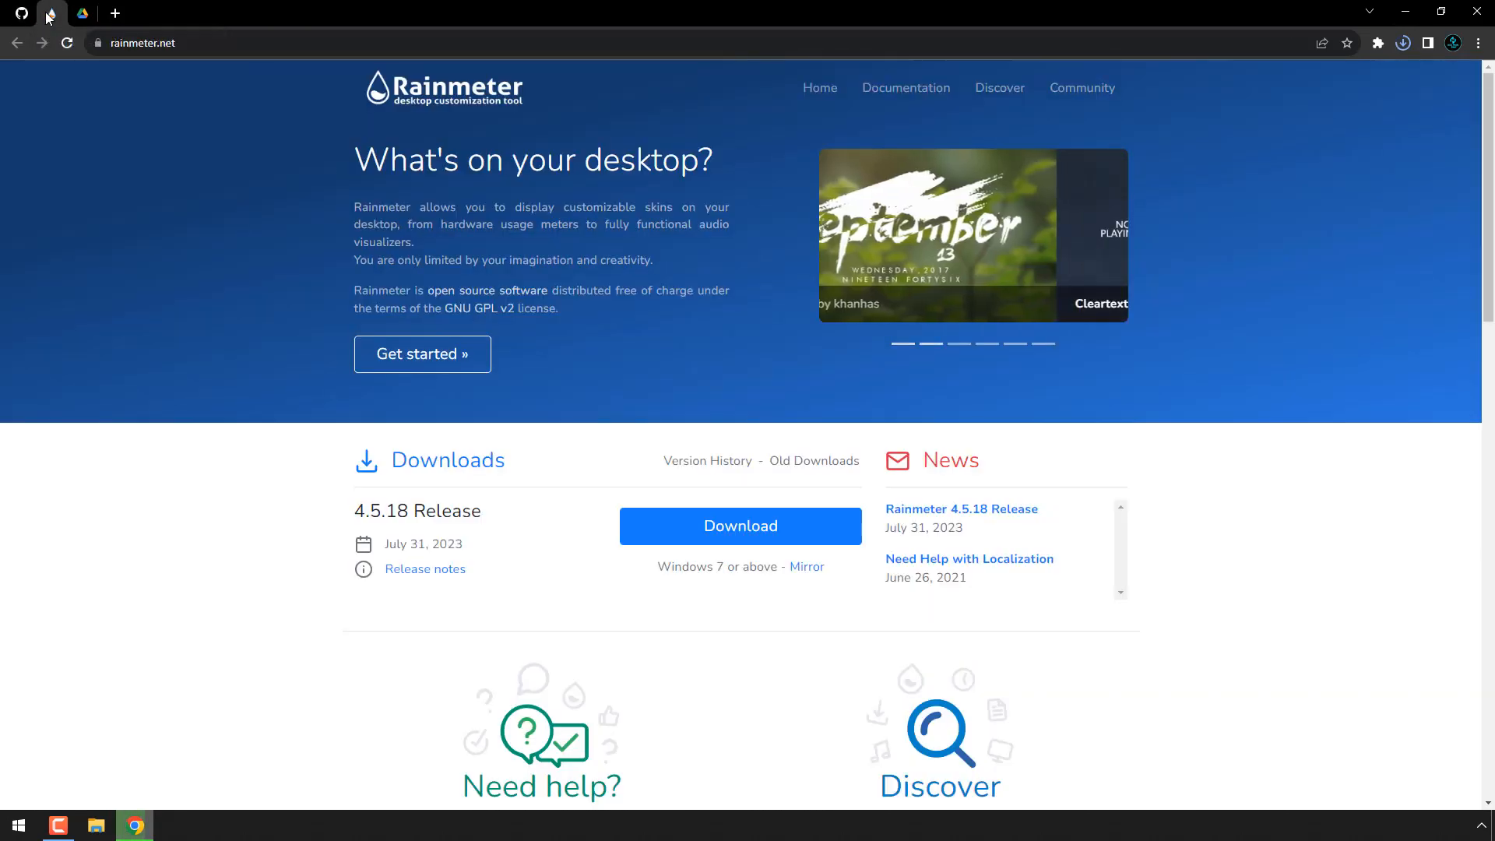
{"action": "left_click", "coordinate": [677, 530]}
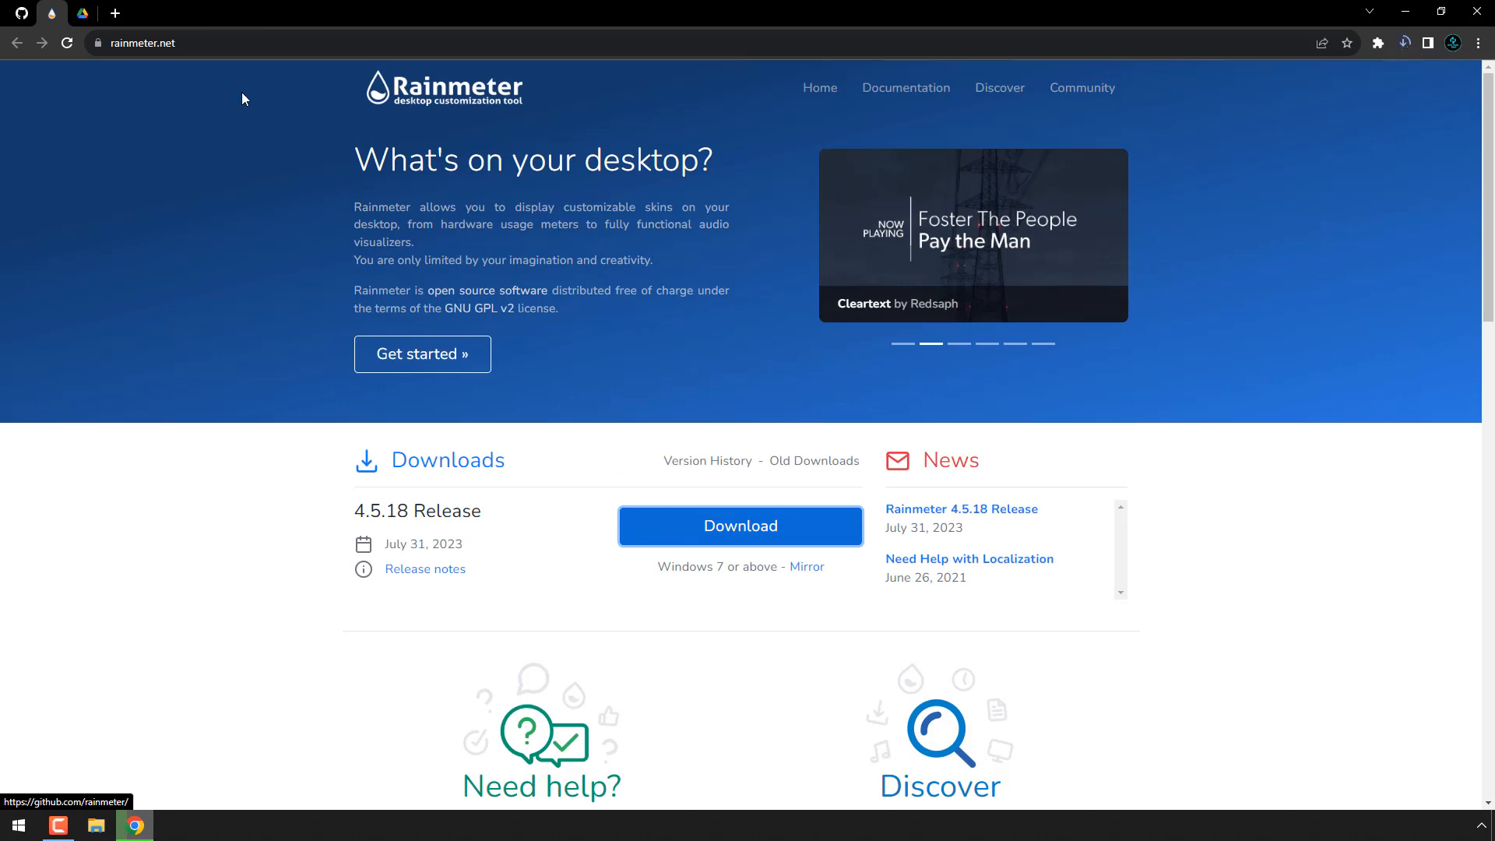
Step: Download Minimal desktop.zip from its Google Drive page
{"action": "left_click", "coordinate": [82, 14]}
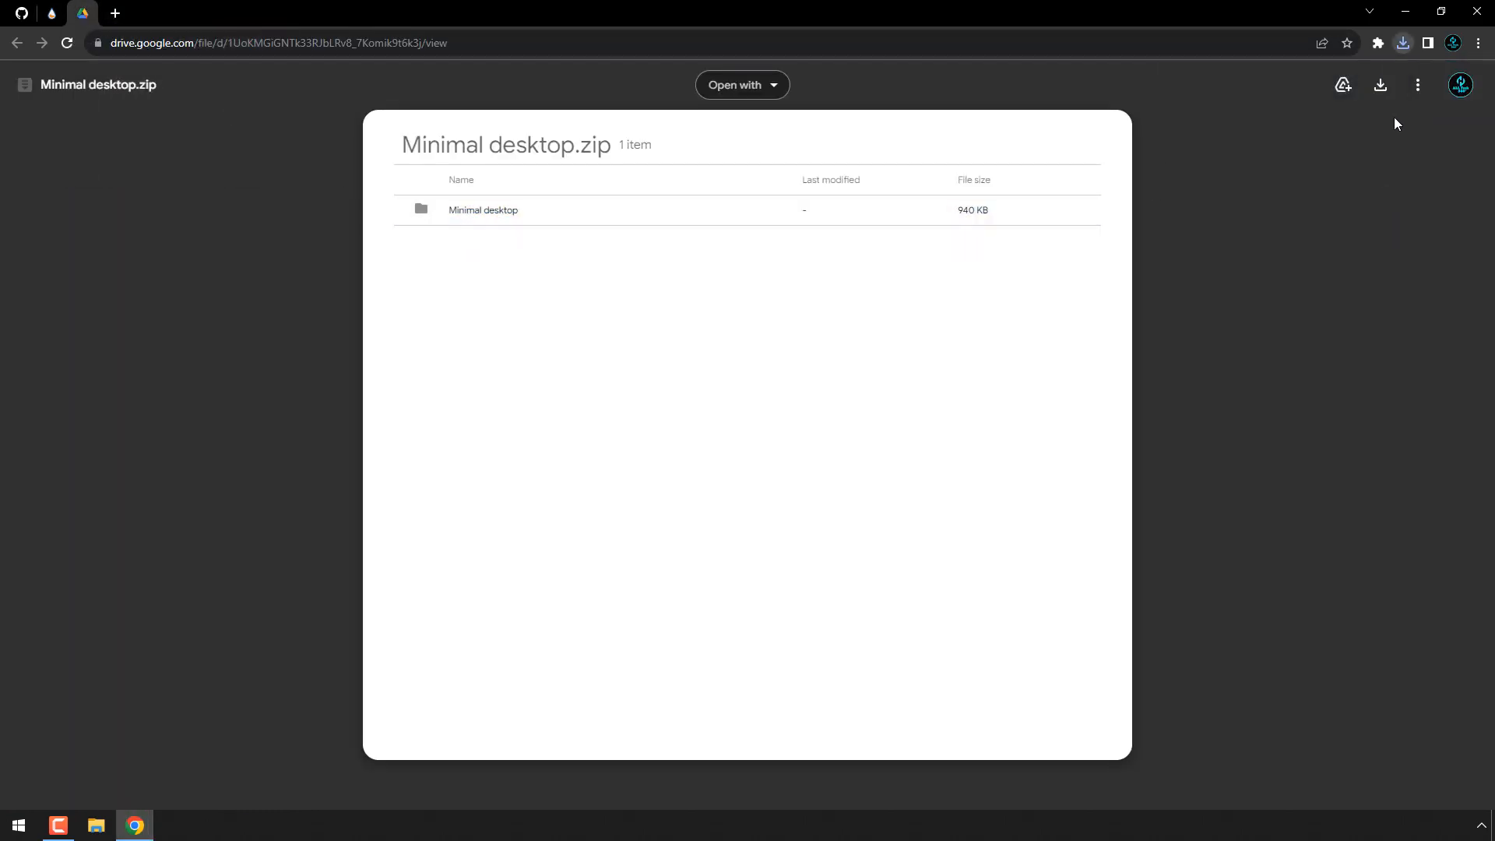
{"action": "left_click", "coordinate": [1380, 86]}
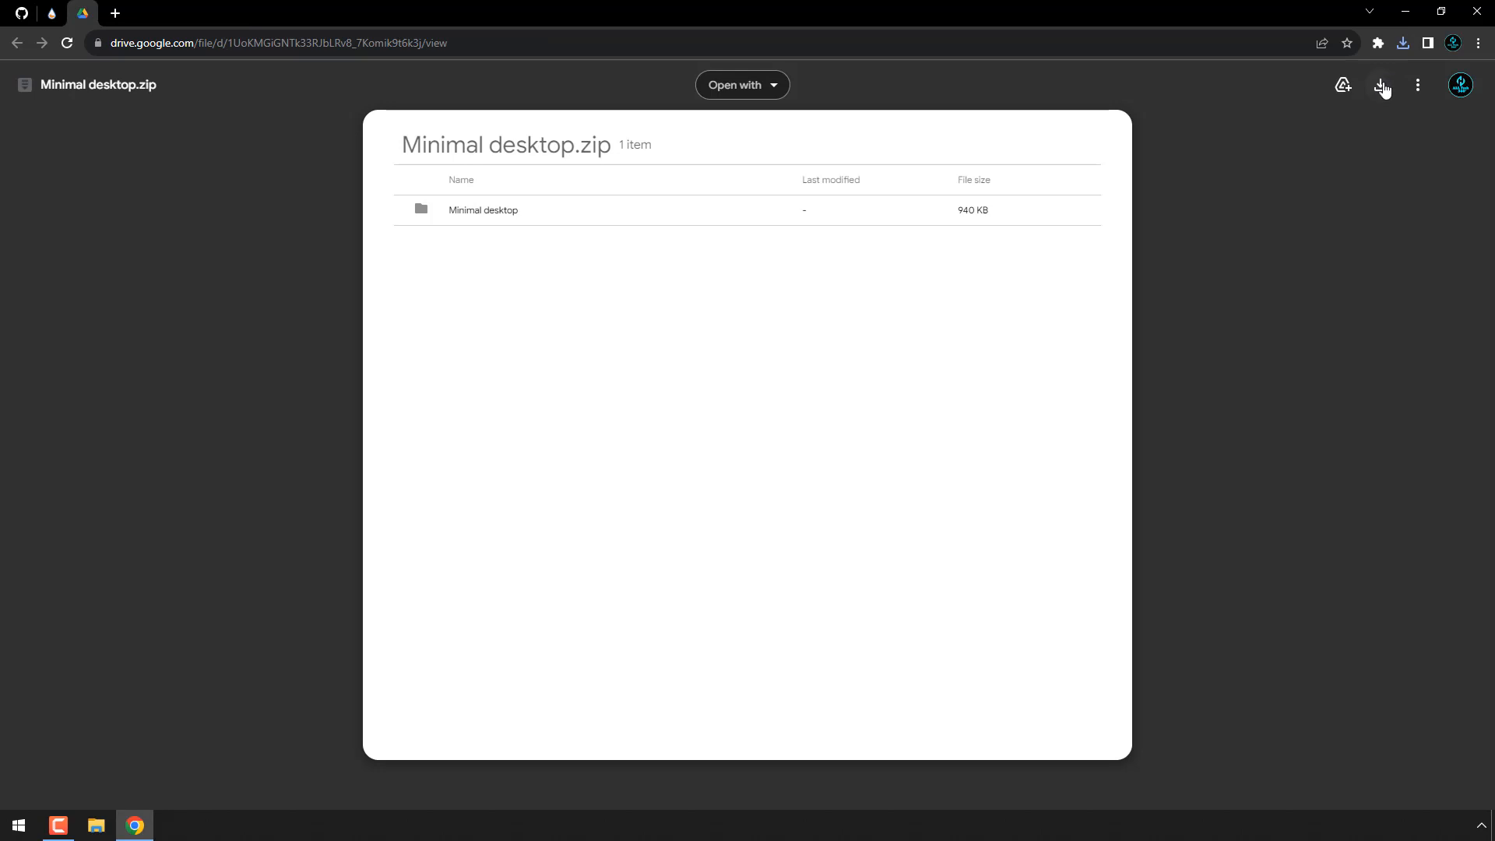
Step: Show the downloaded Minimal desktop.zip in its Downloads folder, close Chrome and maximize the folder window
{"action": "left_click", "coordinate": [1405, 47]}
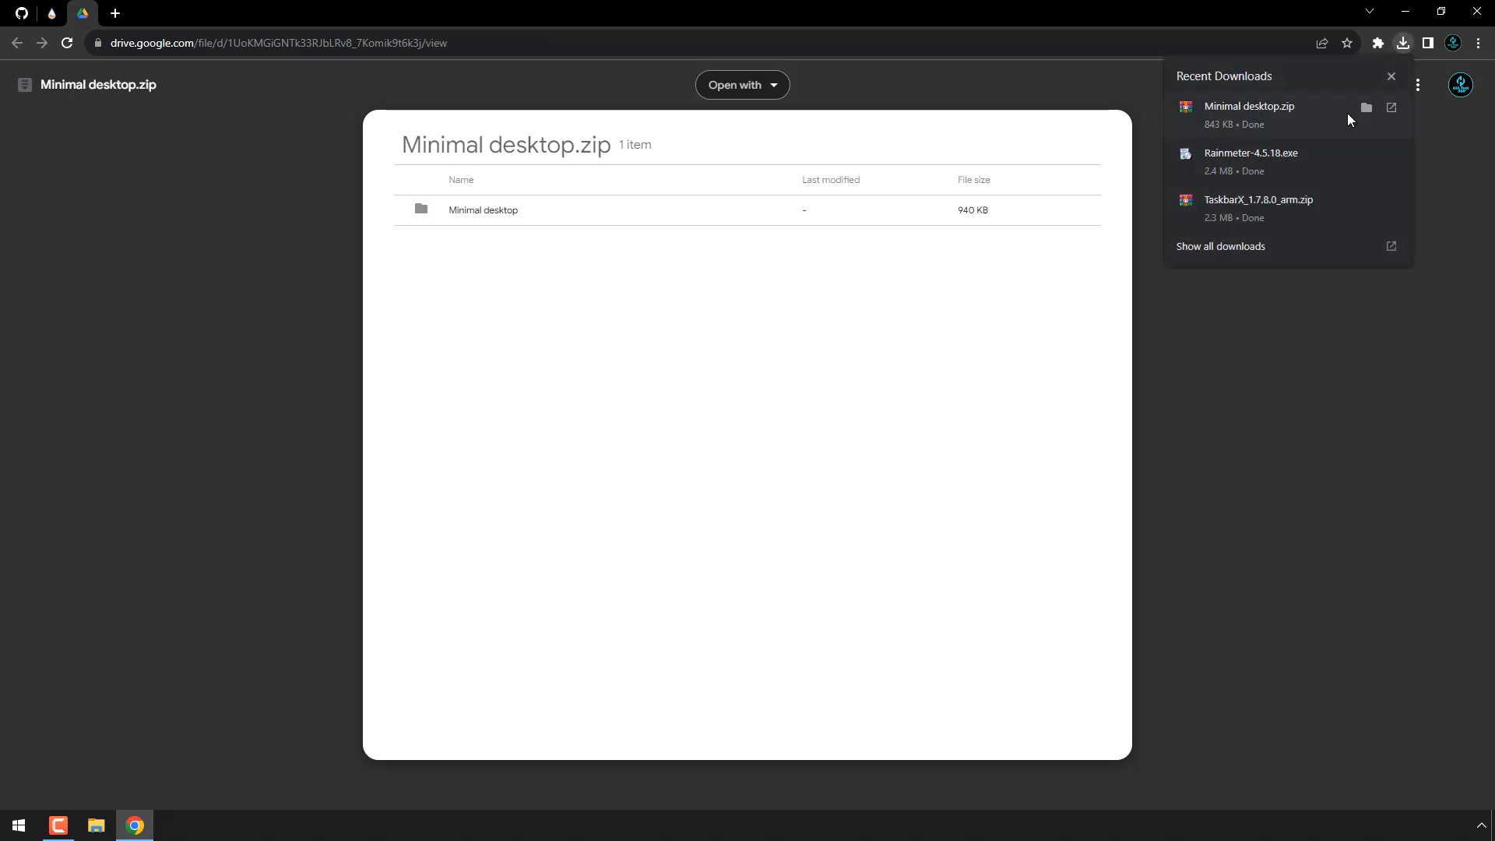
{"action": "left_click", "coordinate": [1364, 109]}
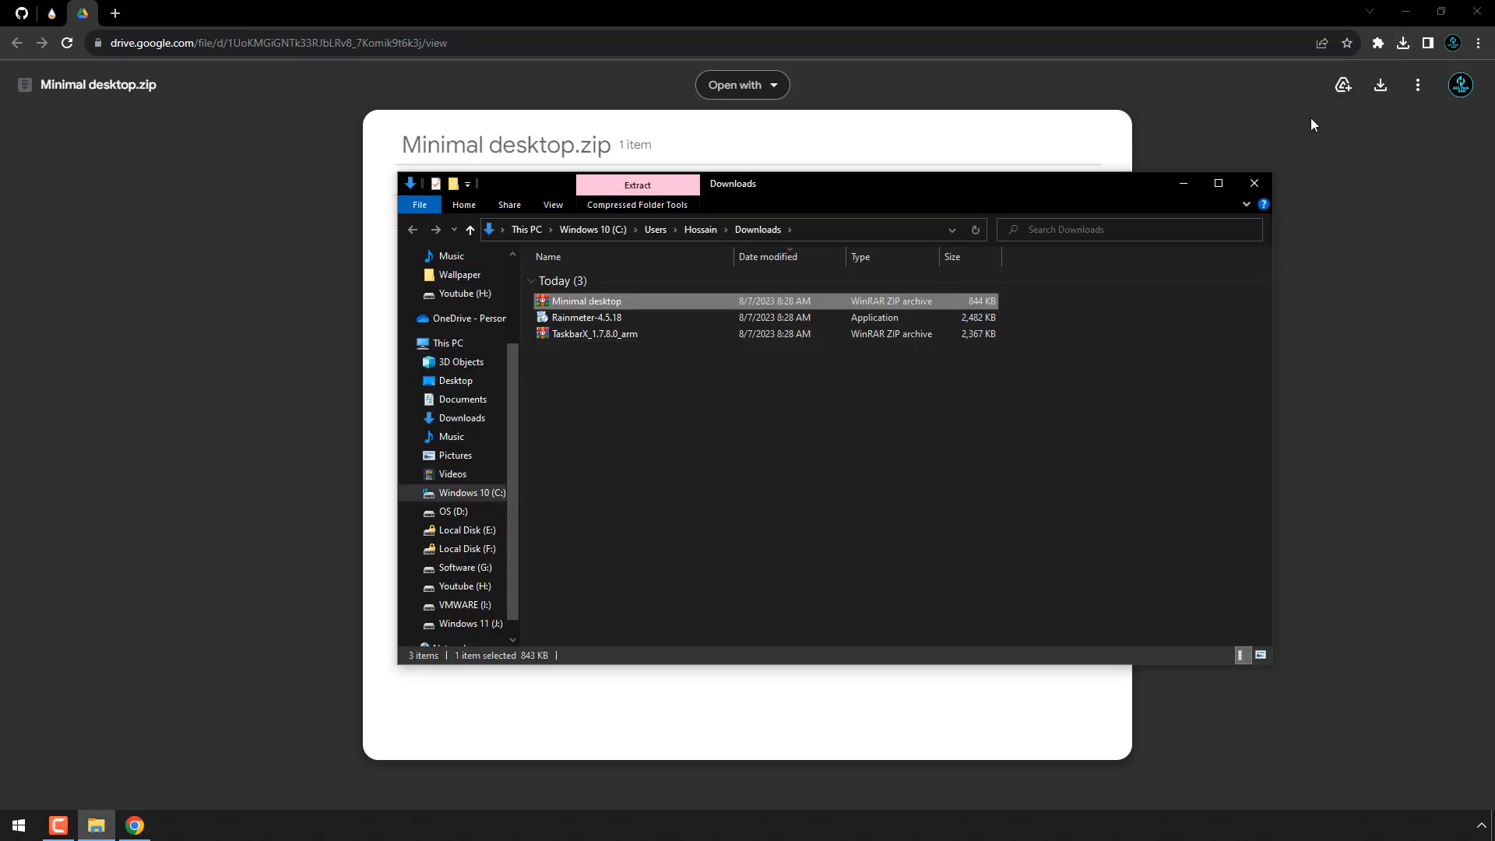
{"action": "left_click_drag", "start_coordinate": [991, 193], "coordinate": [914, 166]}
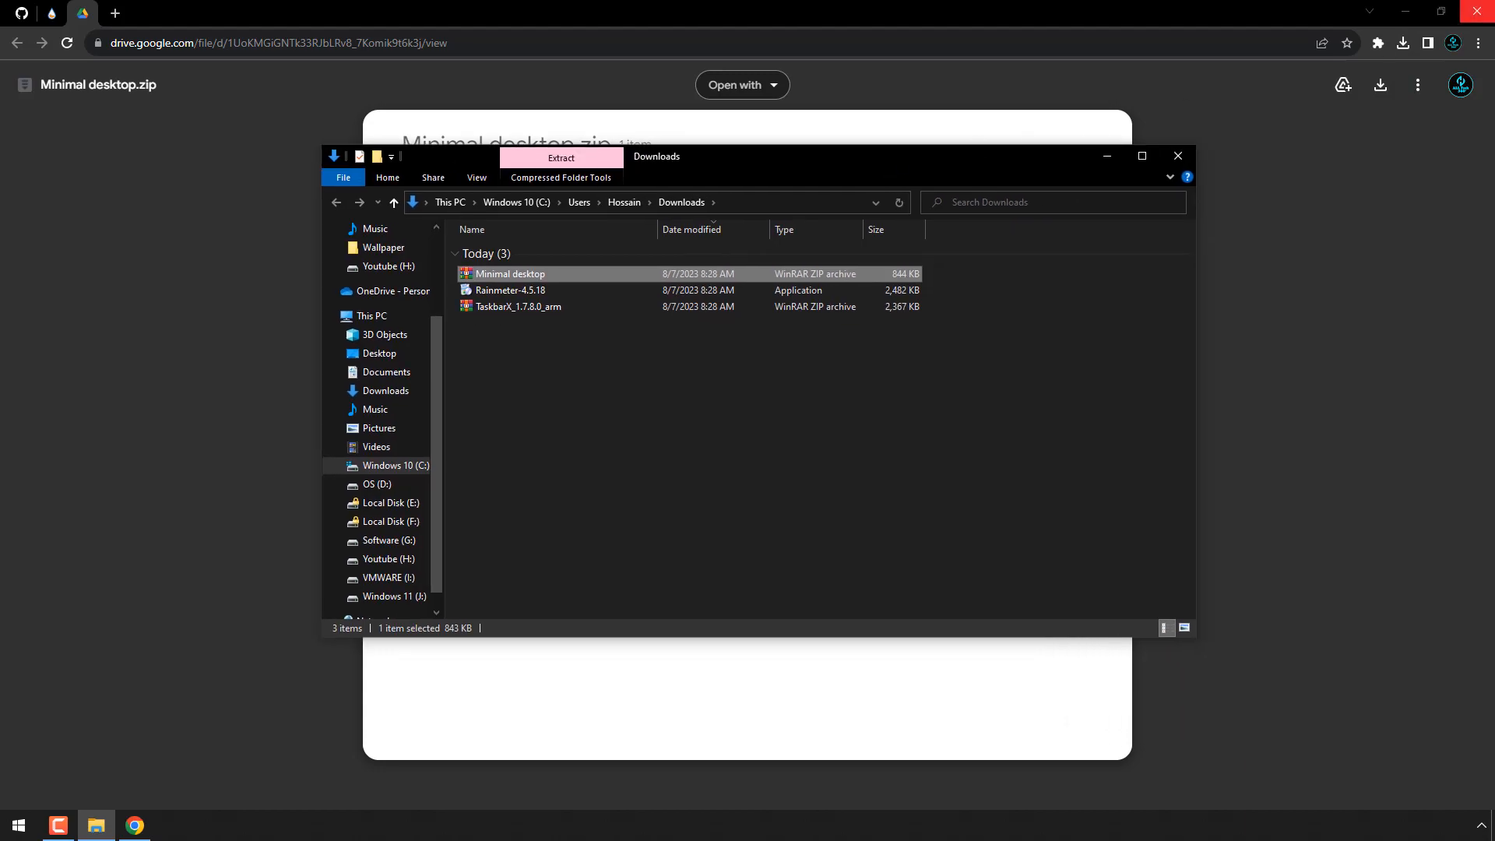
{"action": "left_click", "coordinate": [1478, 11]}
{"action": "left_click_drag", "start_coordinate": [801, 149], "coordinate": [820, 106]}
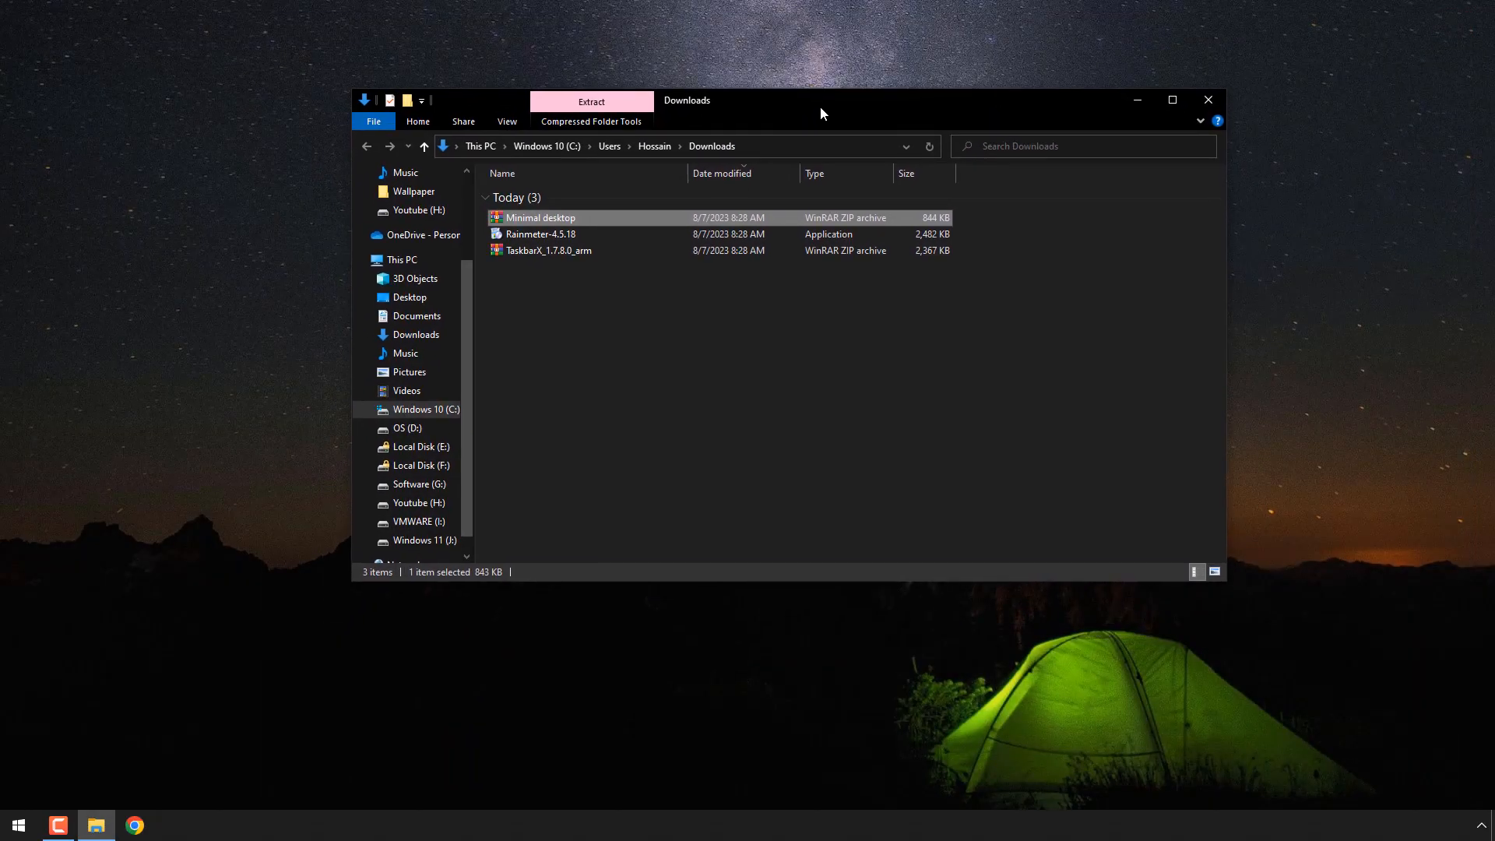
{"action": "double_click", "coordinate": [820, 106]}
{"action": "left_click", "coordinate": [427, 206]}
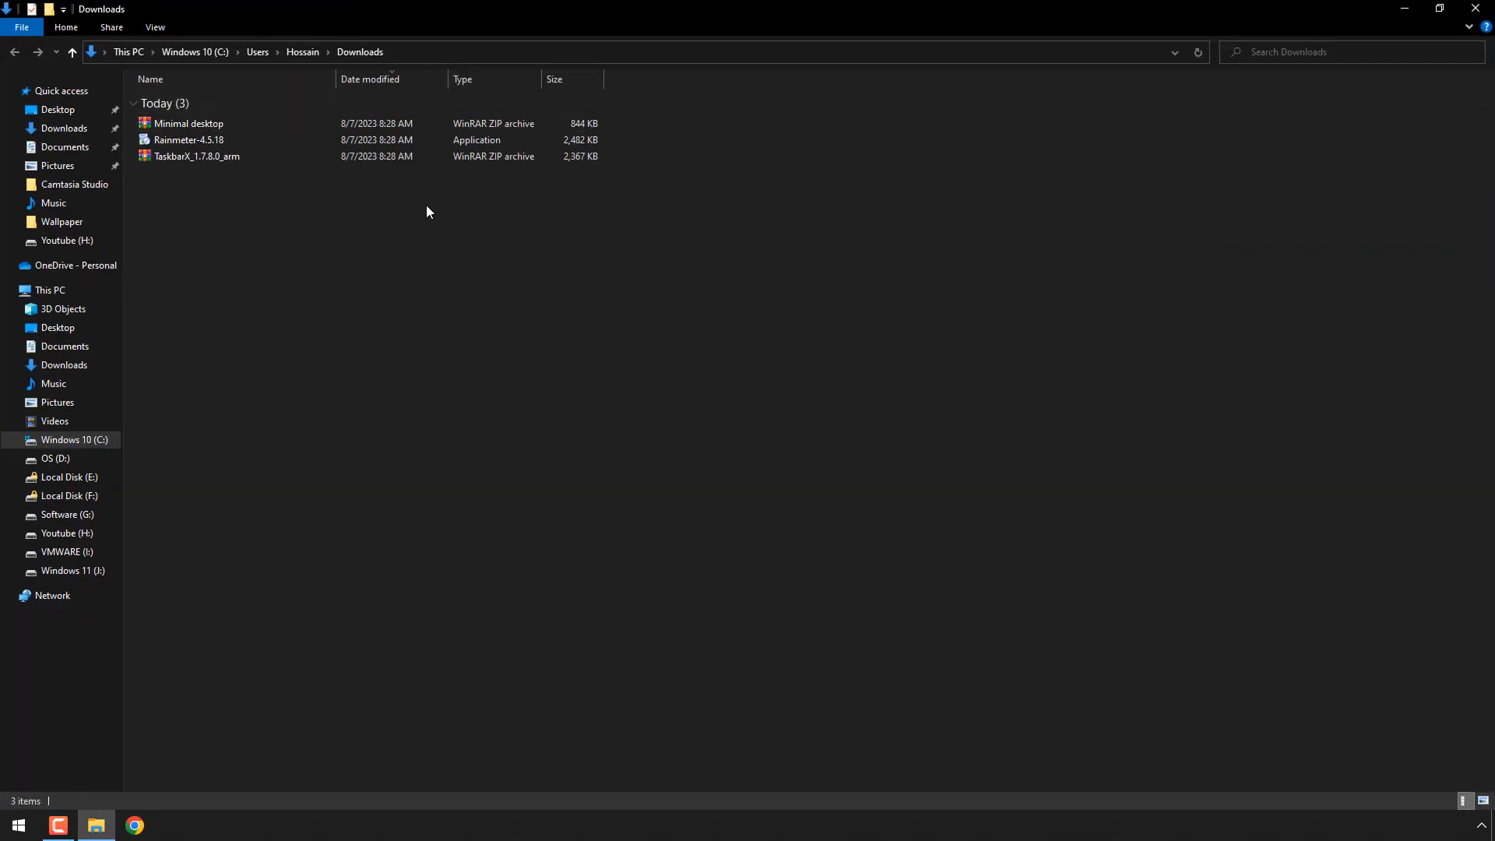
Step: Extract the TaskbarX_1.7.8.0_arm archive into its own folder in Downloads using the default WinRAR extraction options
{"action": "left_click", "coordinate": [176, 156]}
{"action": "right_click", "coordinate": [176, 155]}
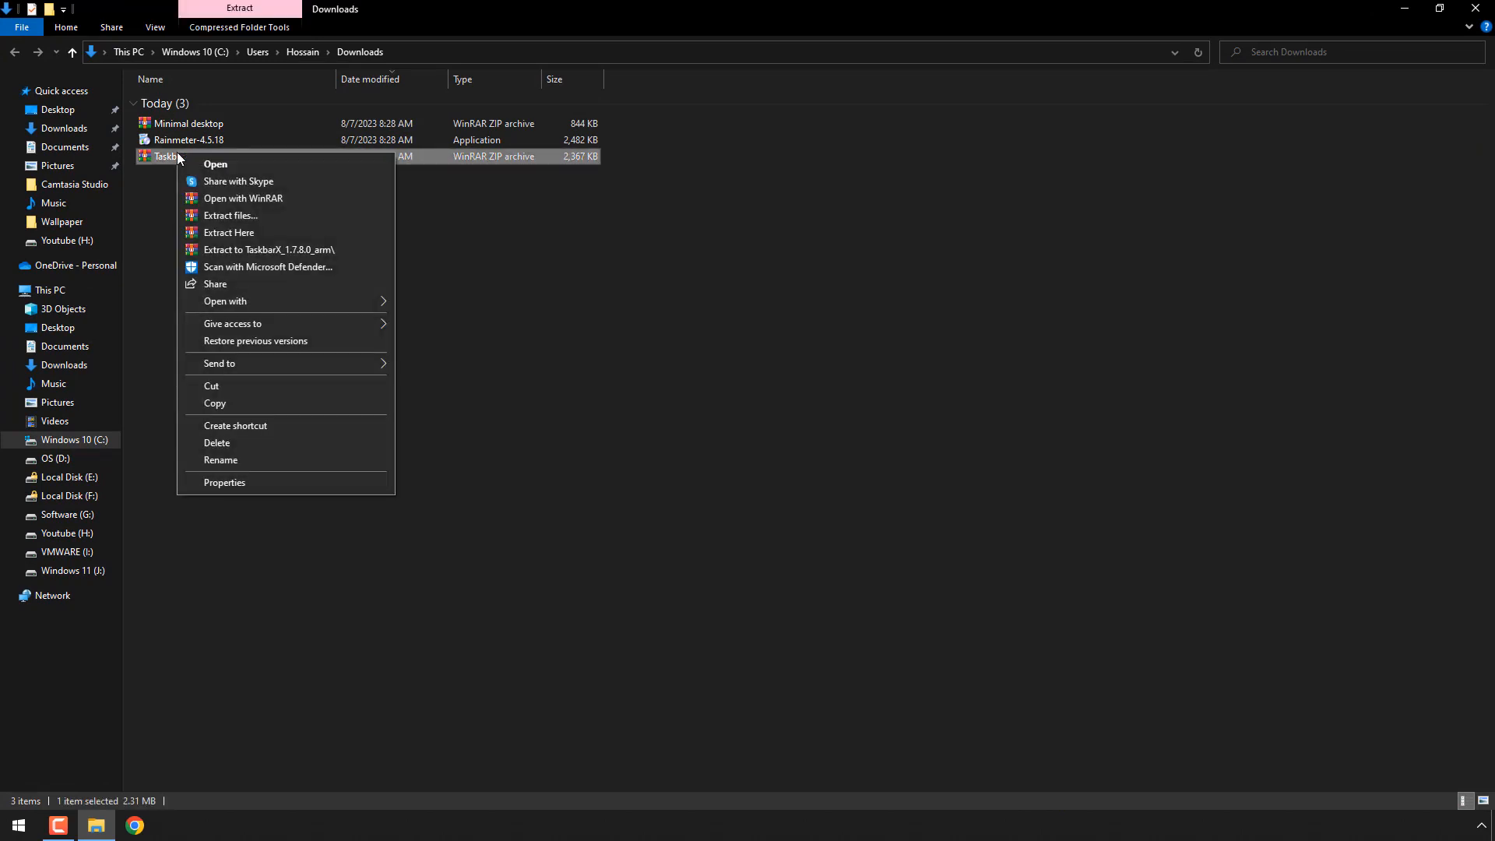
{"action": "left_click", "coordinate": [257, 218]}
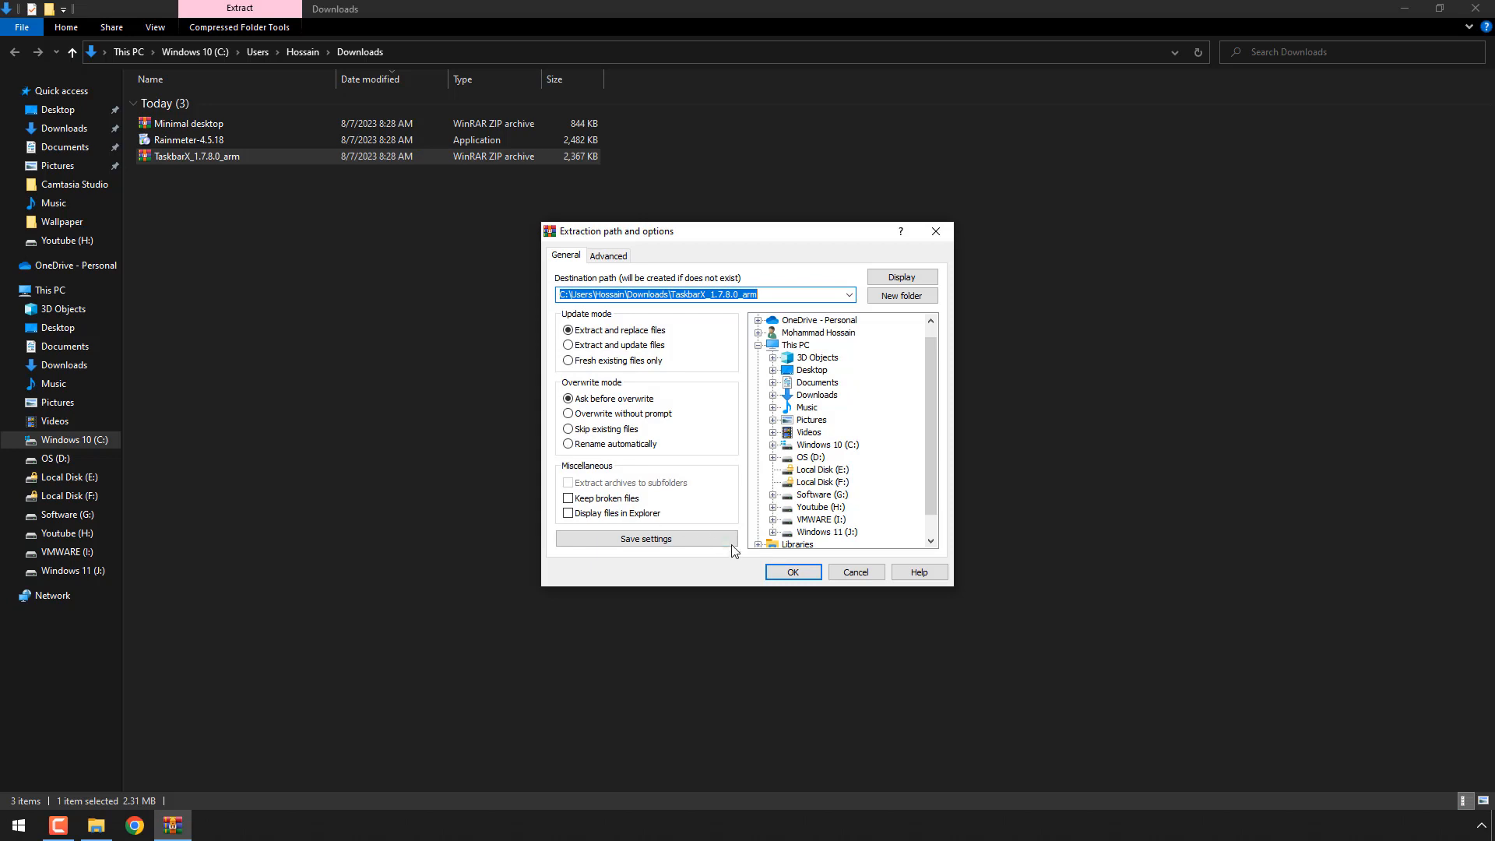
{"action": "left_click", "coordinate": [780, 571]}
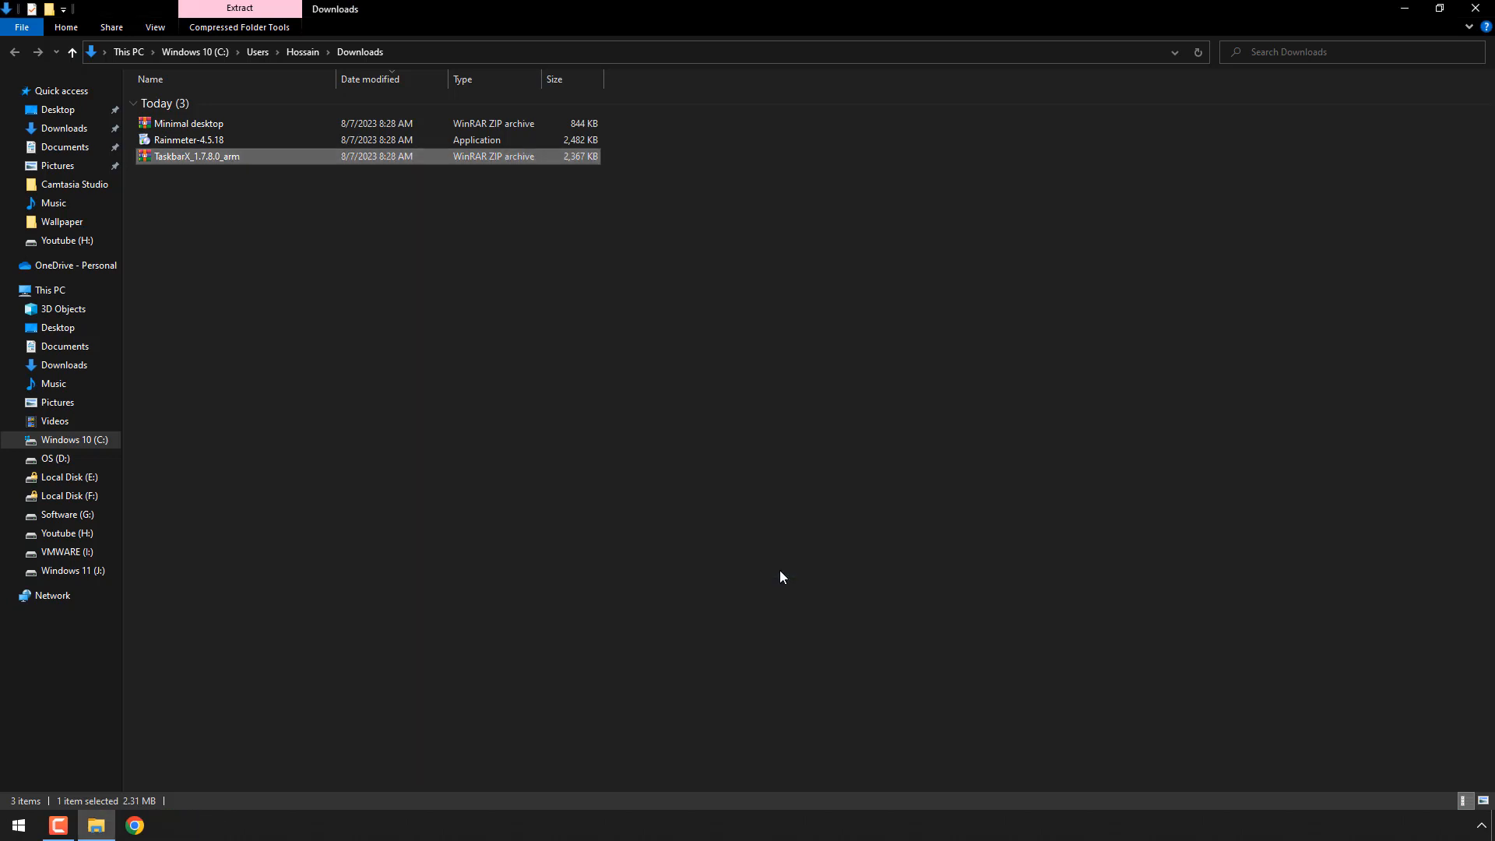
Step: Open the extracted TaskbarX_1.7.8.0_arm folder and run the TaskbarX application
{"action": "double_click", "coordinate": [183, 174]}
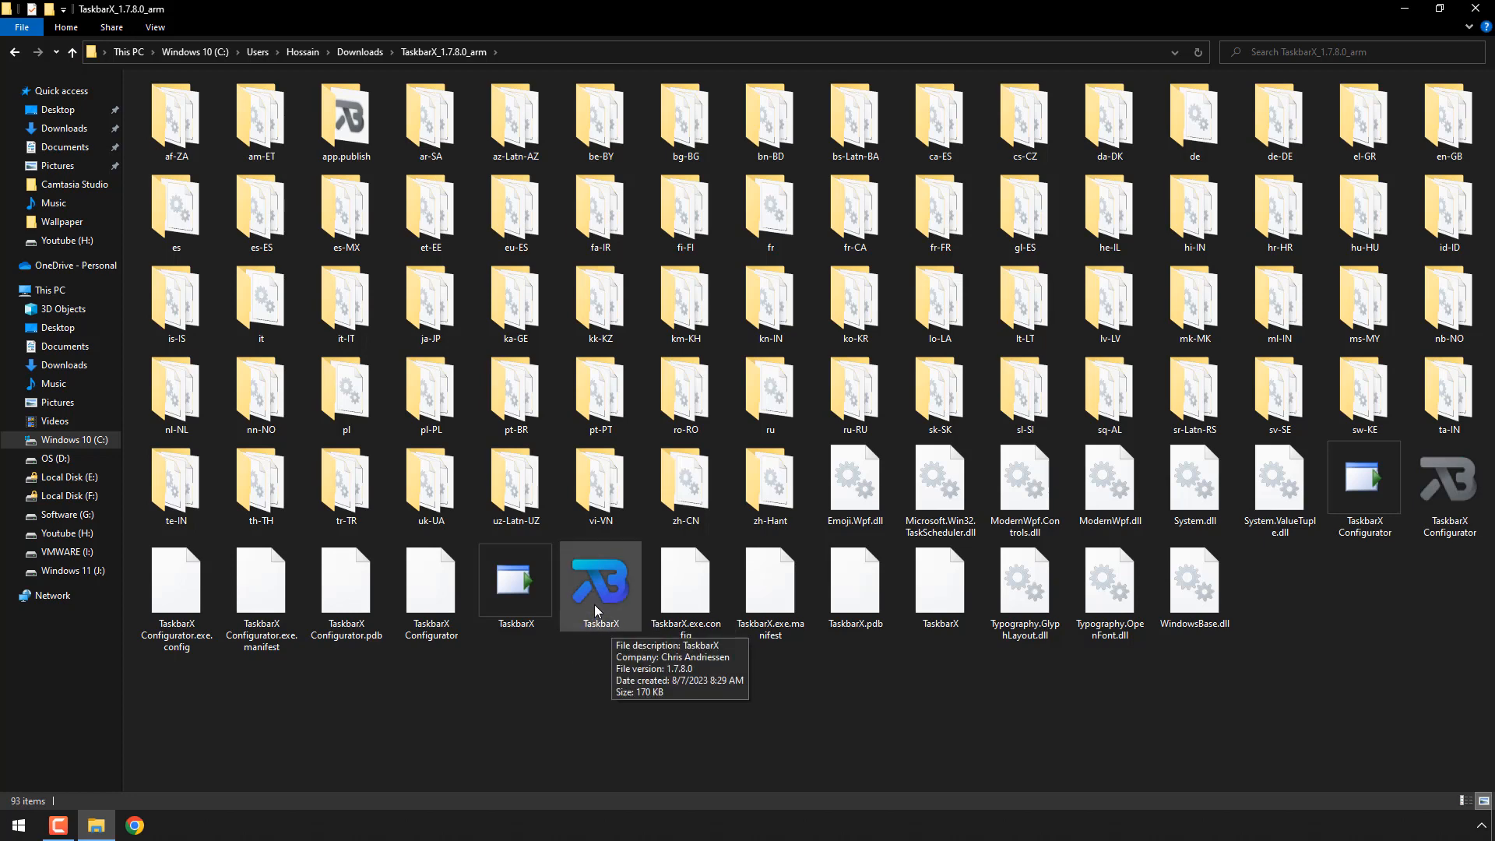
{"action": "right_click", "coordinate": [615, 625]}
{"action": "left_click", "coordinate": [650, 204]}
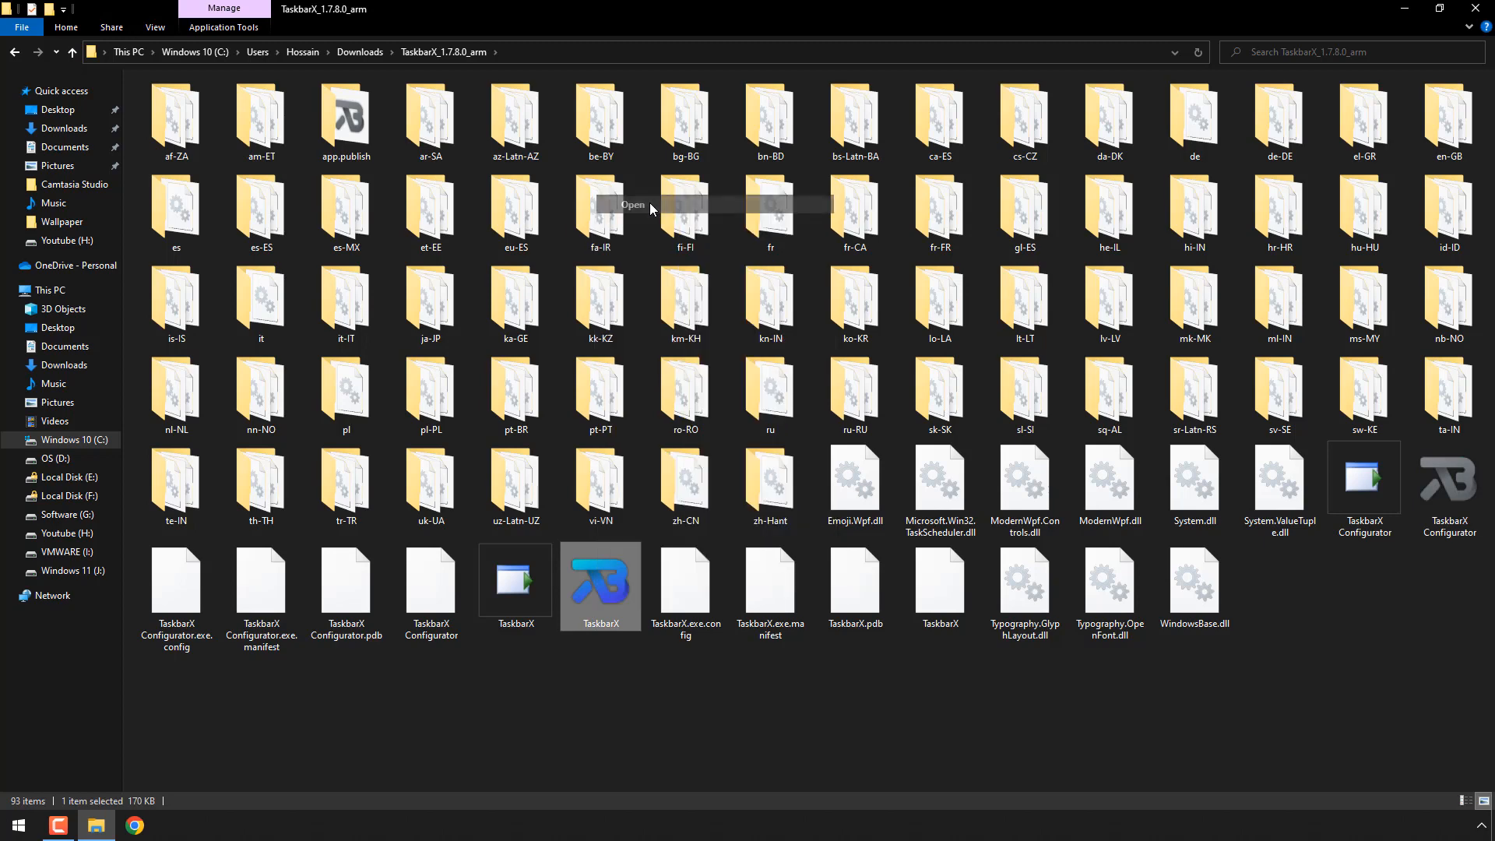
Step: Open TaskbarX Configurator, apply the Transparent taskbar style and close the configurator
{"action": "right_click", "coordinate": [1464, 514]}
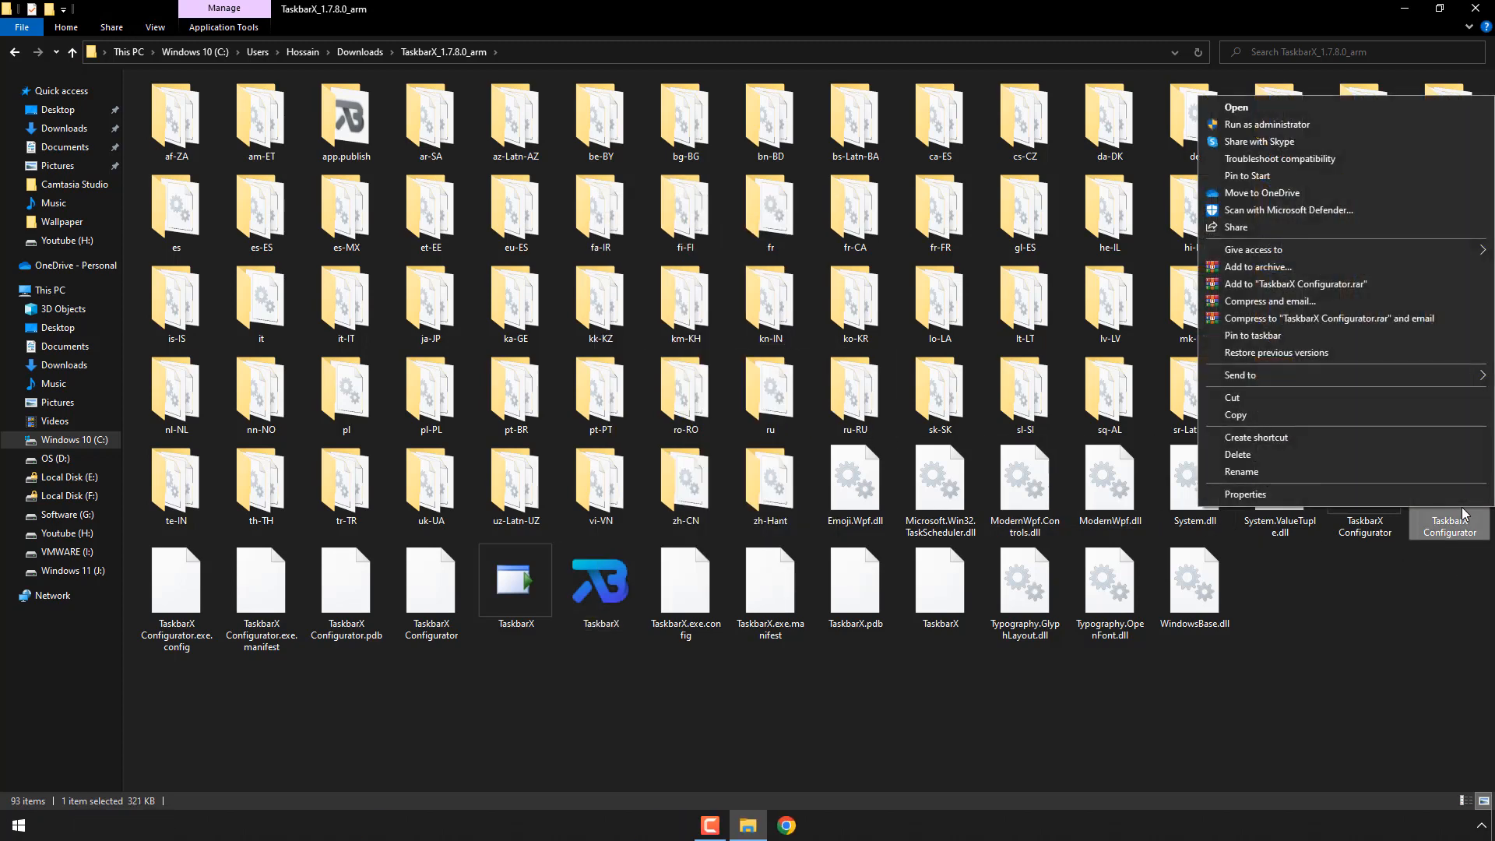
{"action": "left_click", "coordinate": [1252, 109]}
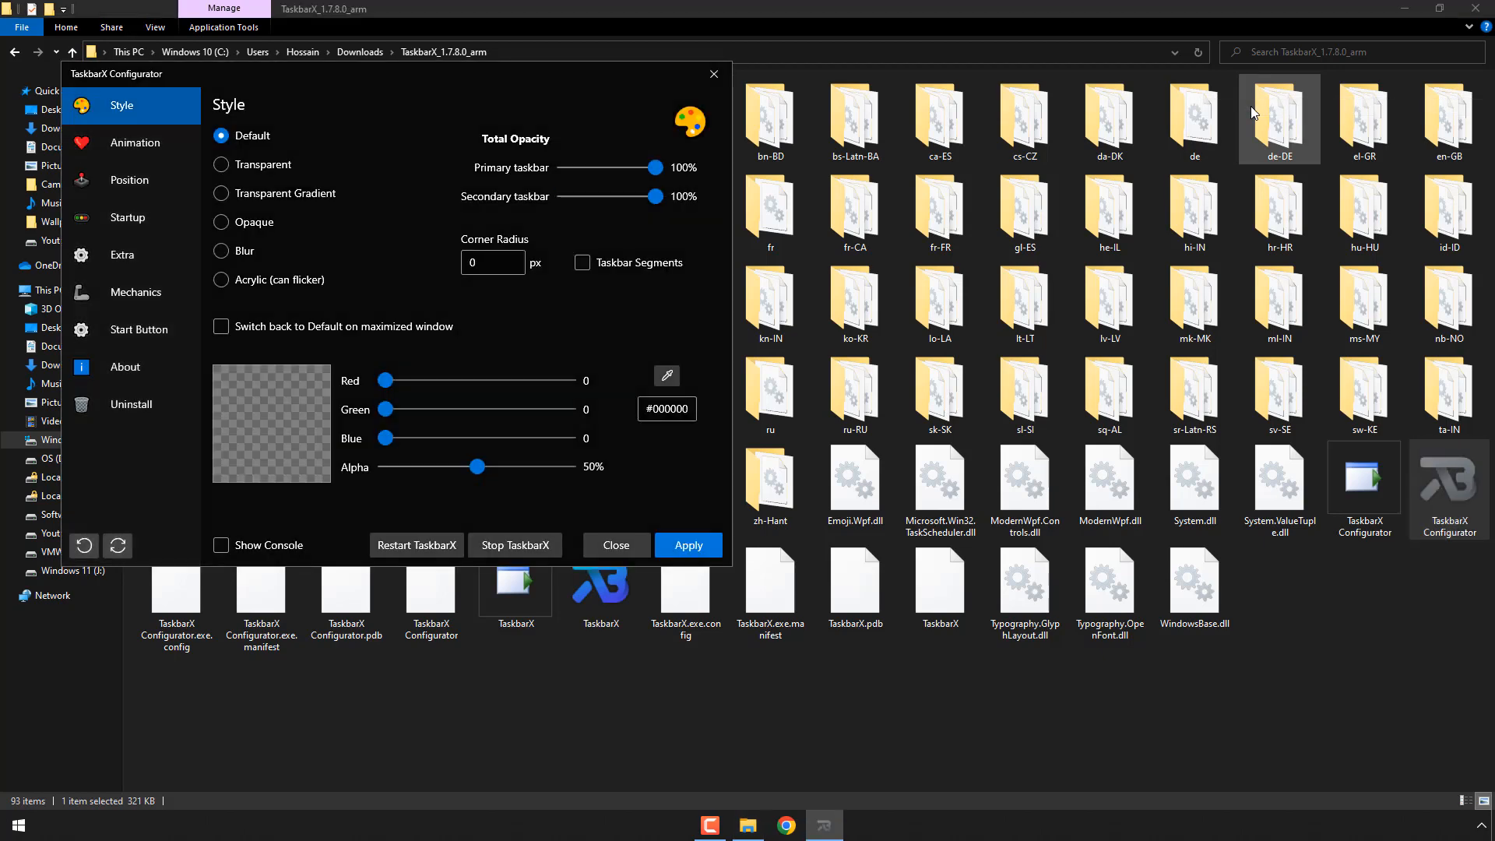
{"action": "left_click_drag", "start_coordinate": [440, 73], "coordinate": [836, 115]}
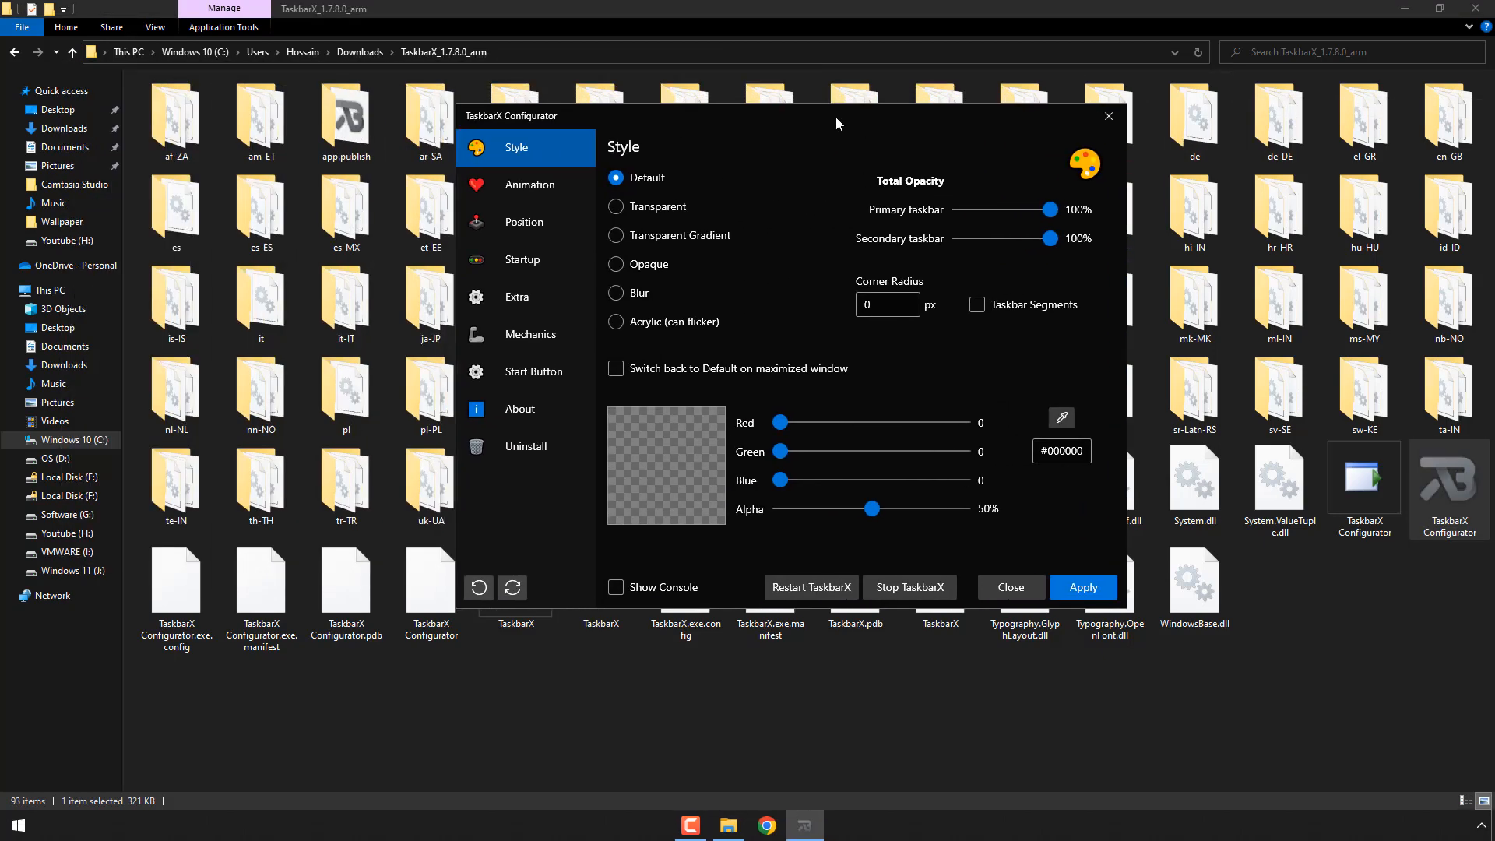
{"action": "left_click", "coordinate": [617, 209]}
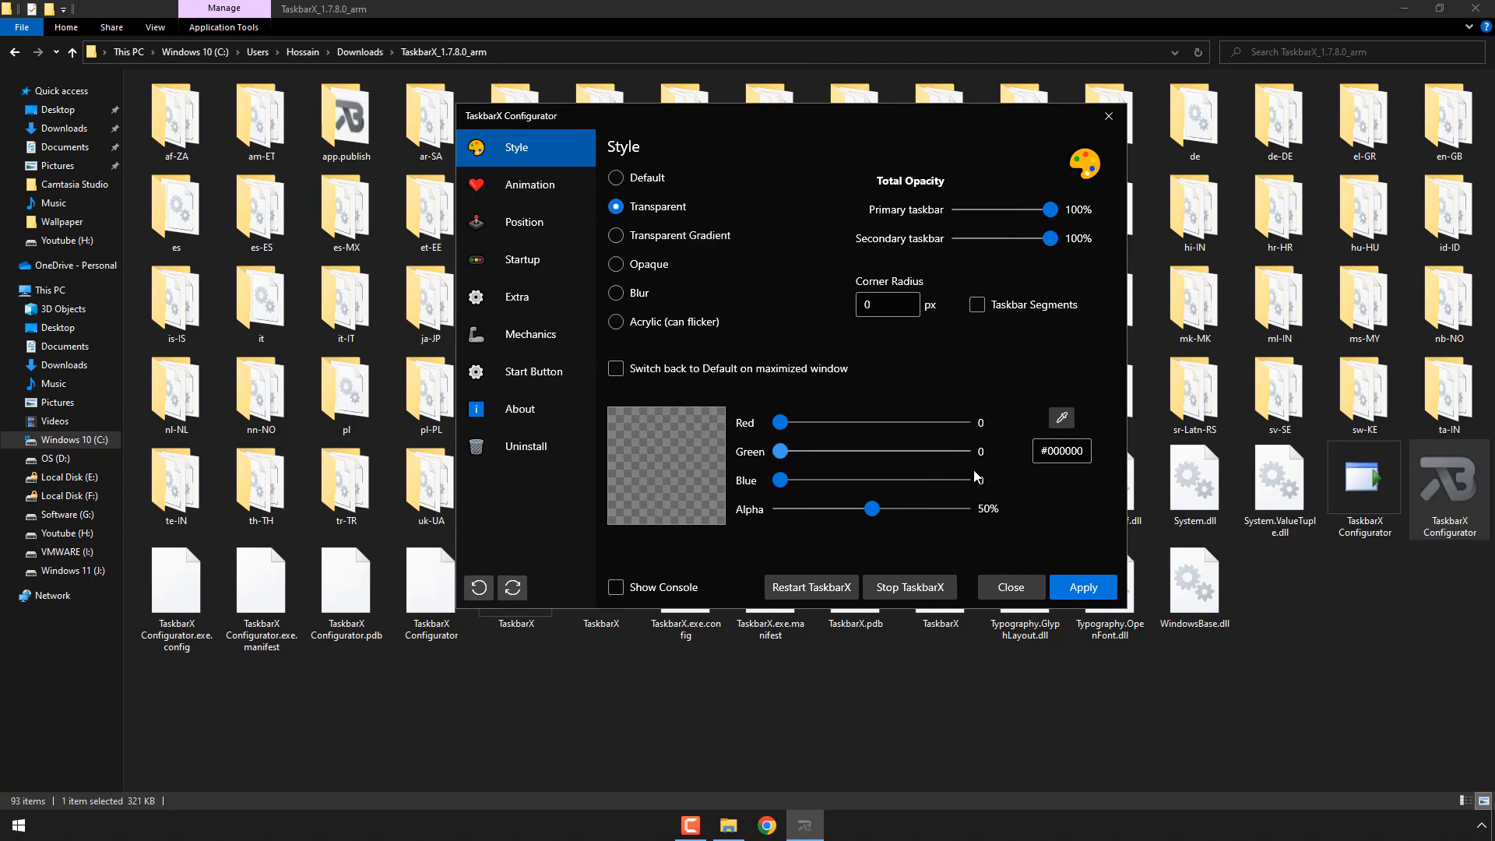
{"action": "left_click", "coordinate": [1086, 589]}
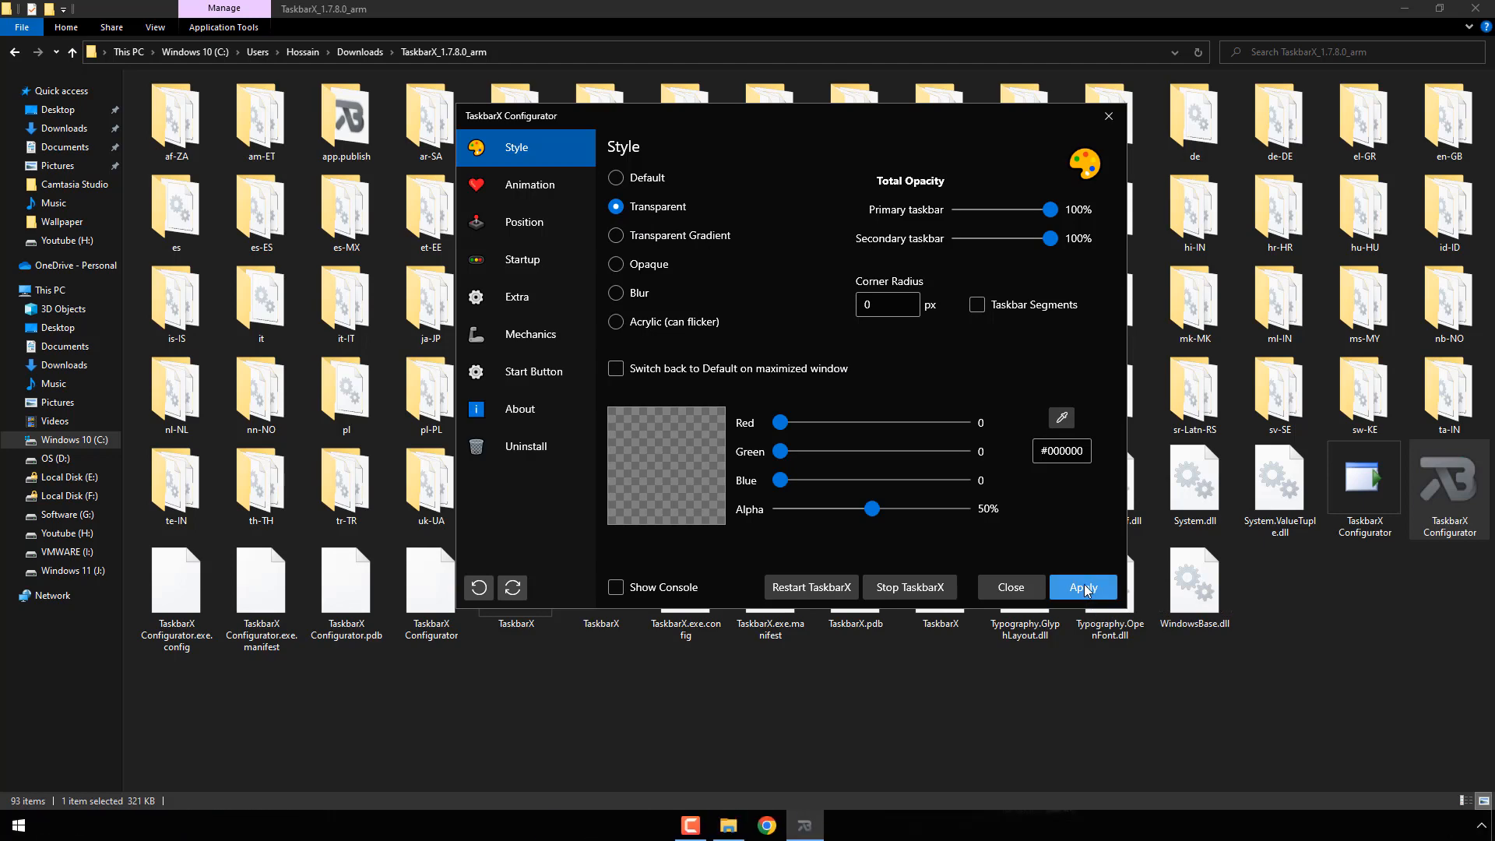
{"action": "left_click", "coordinate": [1109, 115]}
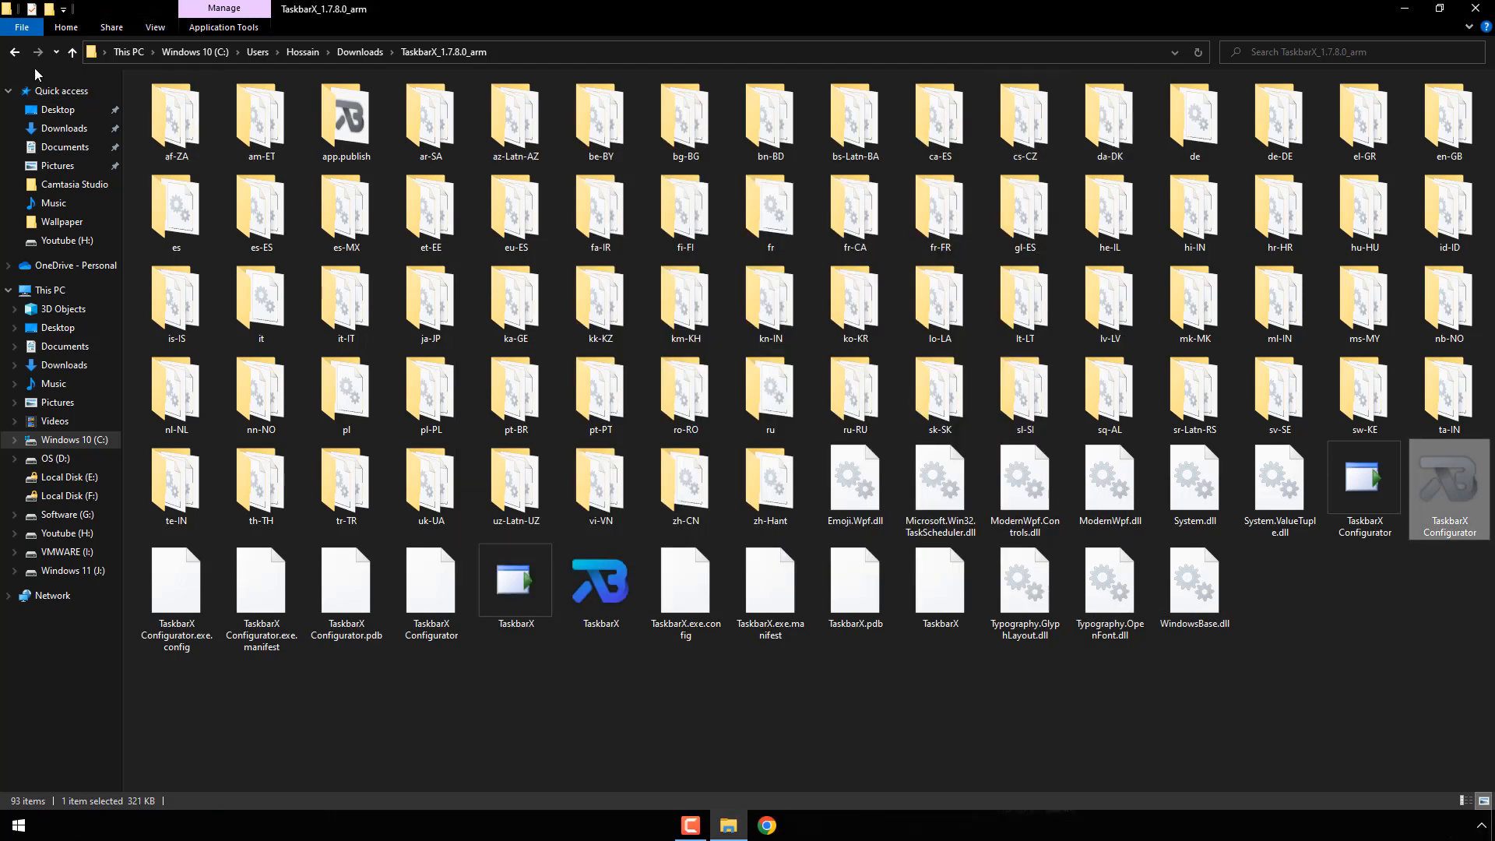
Step: Install Rainmeter-4.5.18 from Downloads in English as a standard installation with default options, and run it on finishing
{"action": "left_click", "coordinate": [14, 52]}
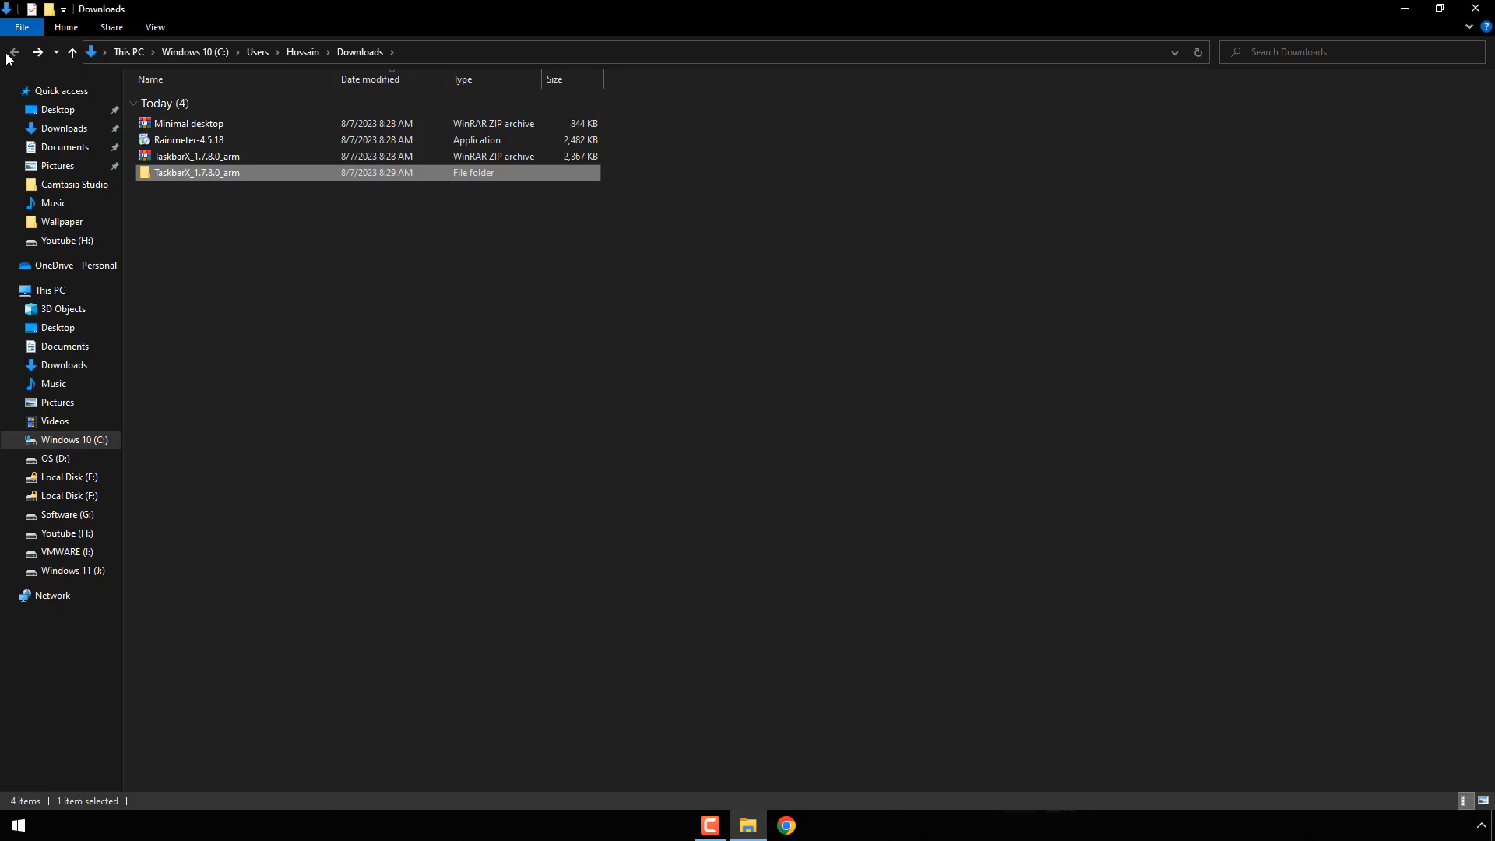
{"action": "double_click", "coordinate": [207, 142]}
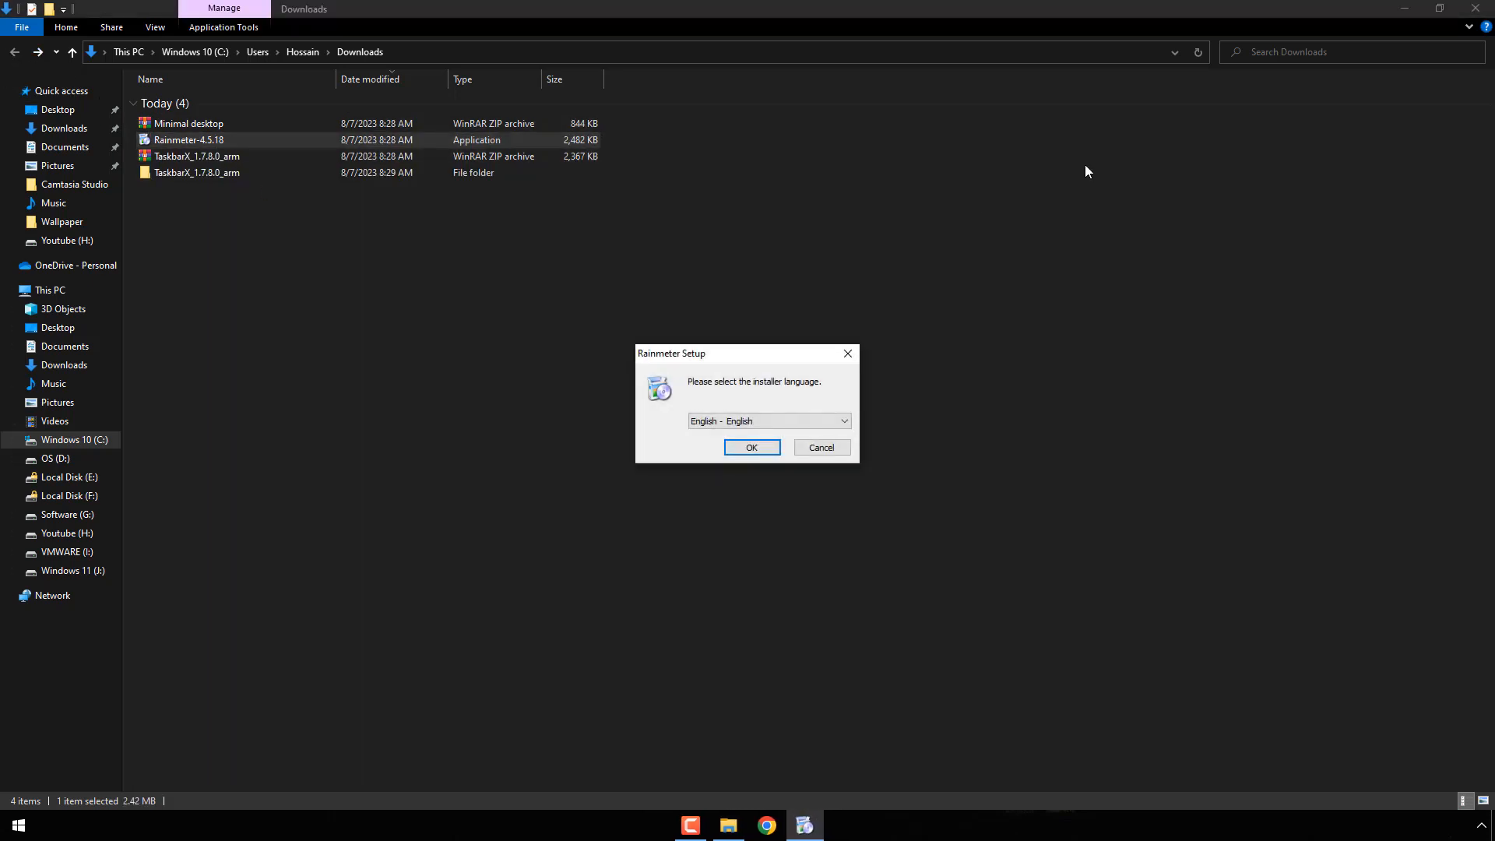
{"action": "left_click", "coordinate": [1415, 11]}
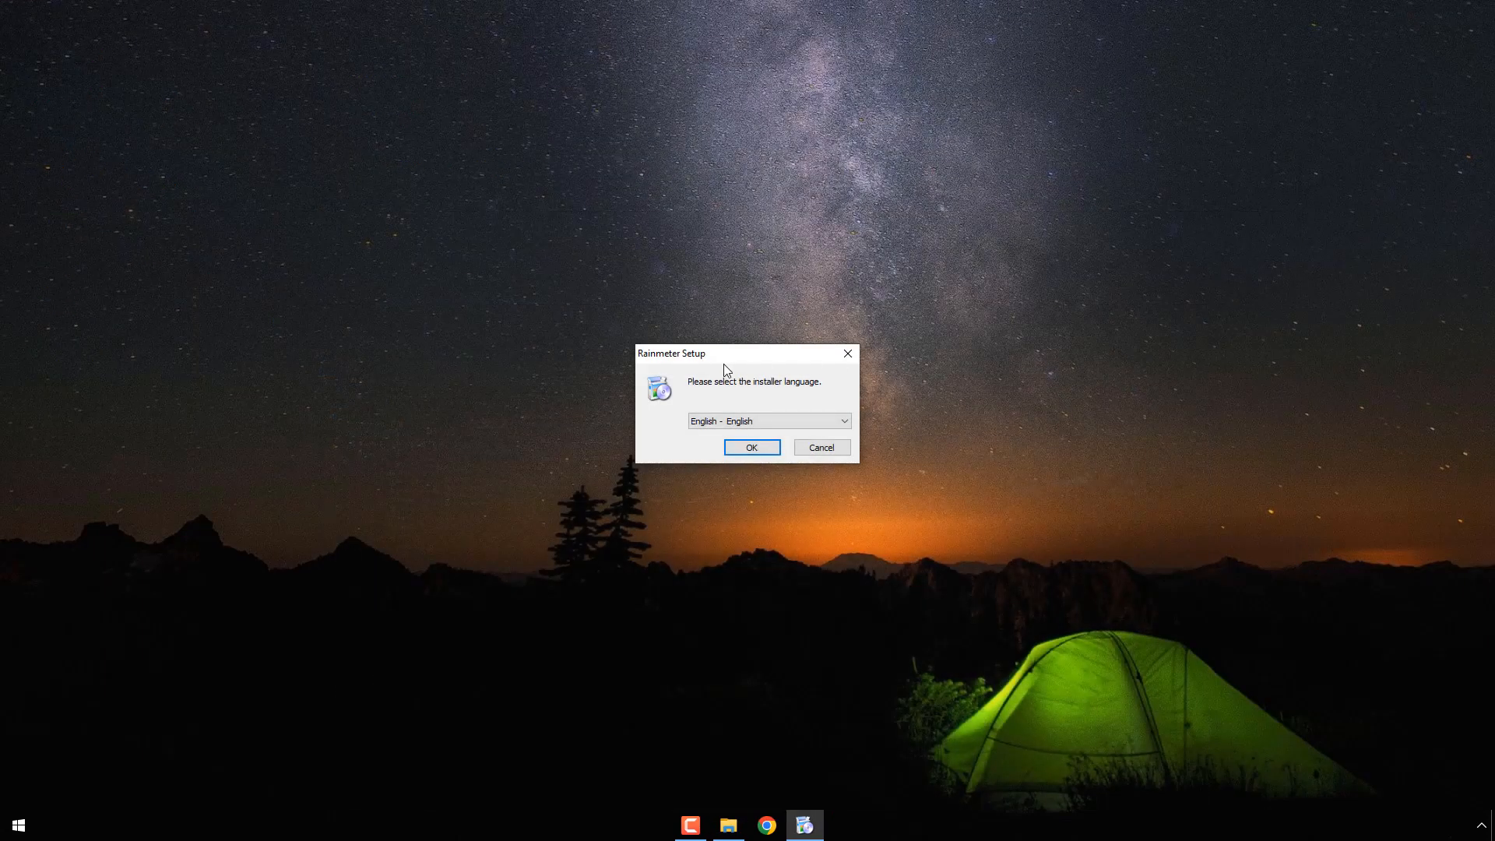
{"action": "left_click", "coordinate": [744, 450]}
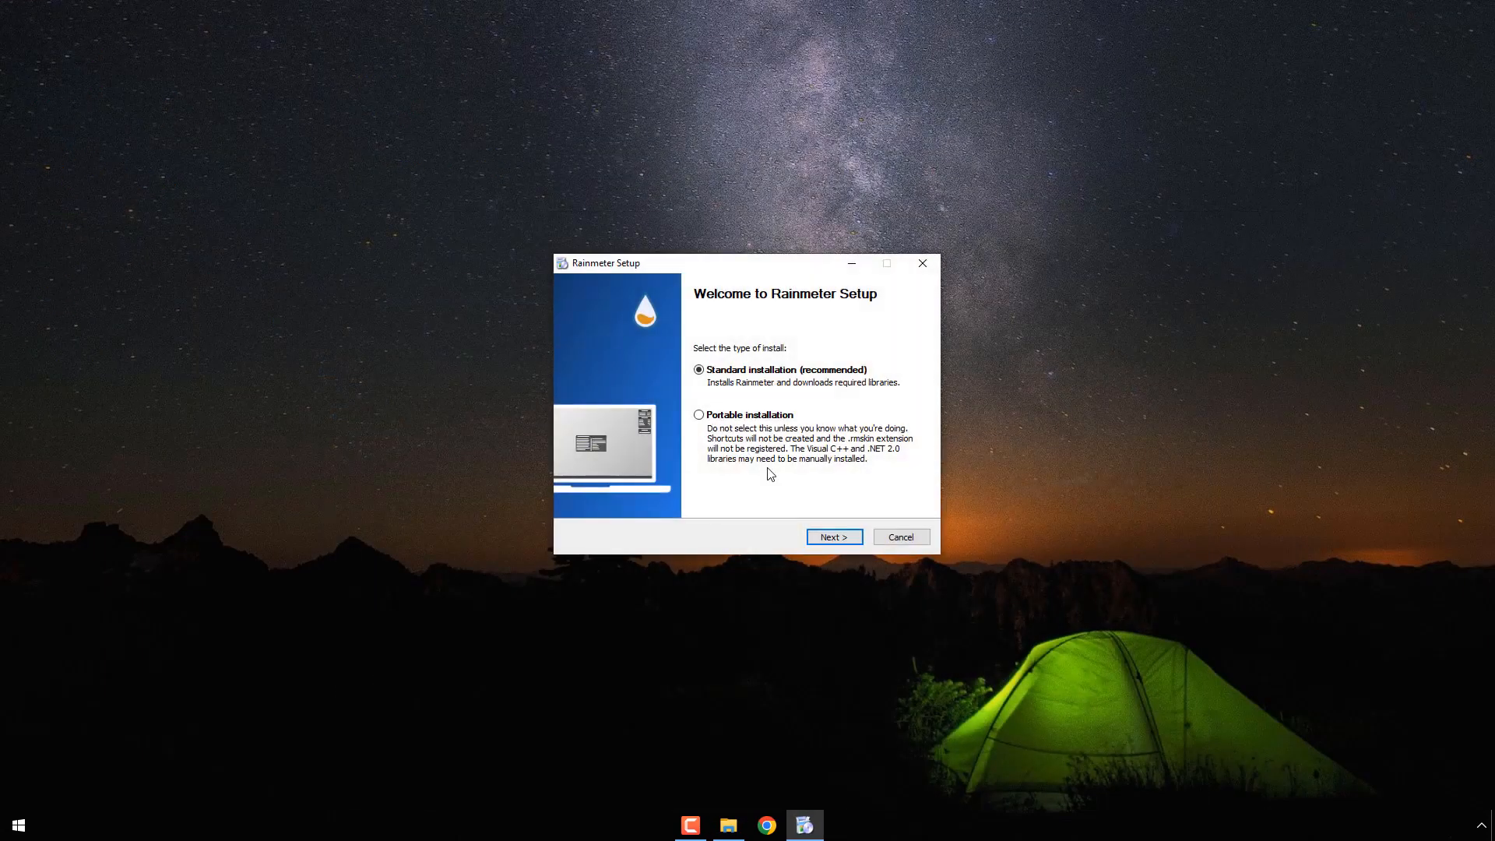
{"action": "left_click", "coordinate": [832, 539]}
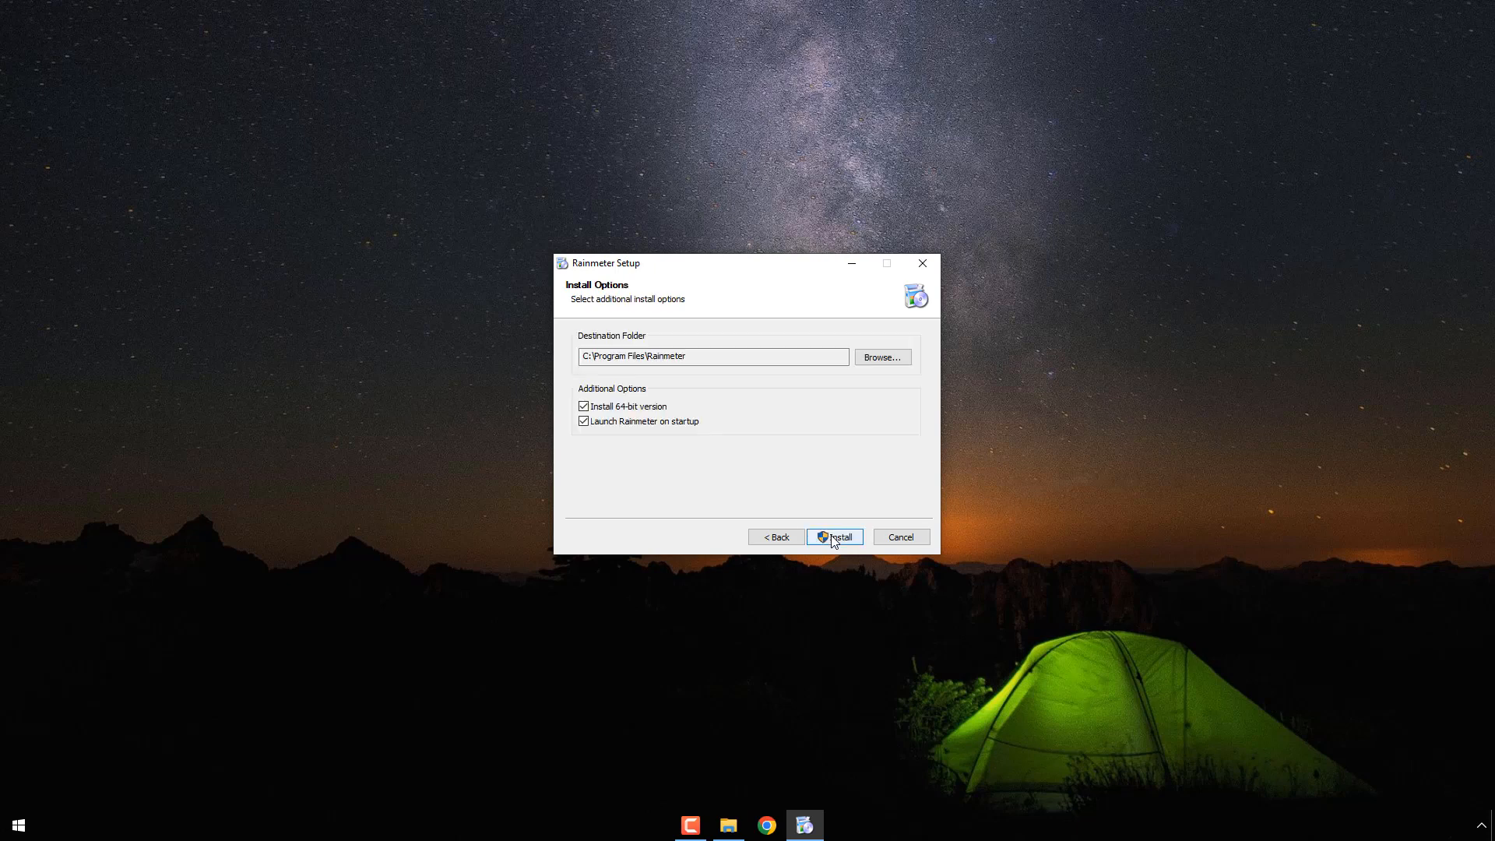
{"action": "left_click", "coordinate": [834, 538]}
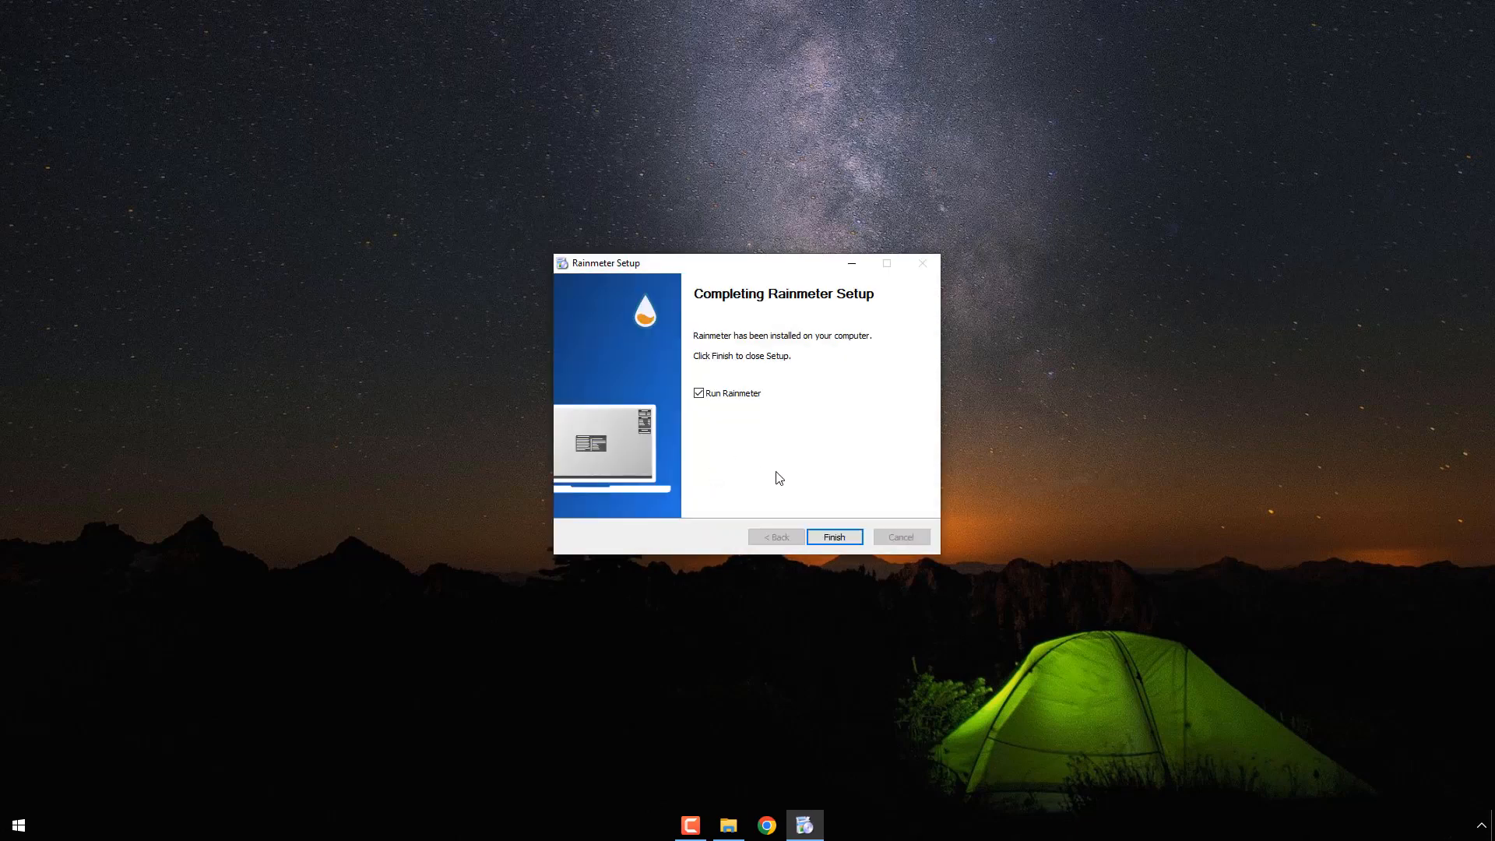
{"action": "left_click", "coordinate": [824, 540]}
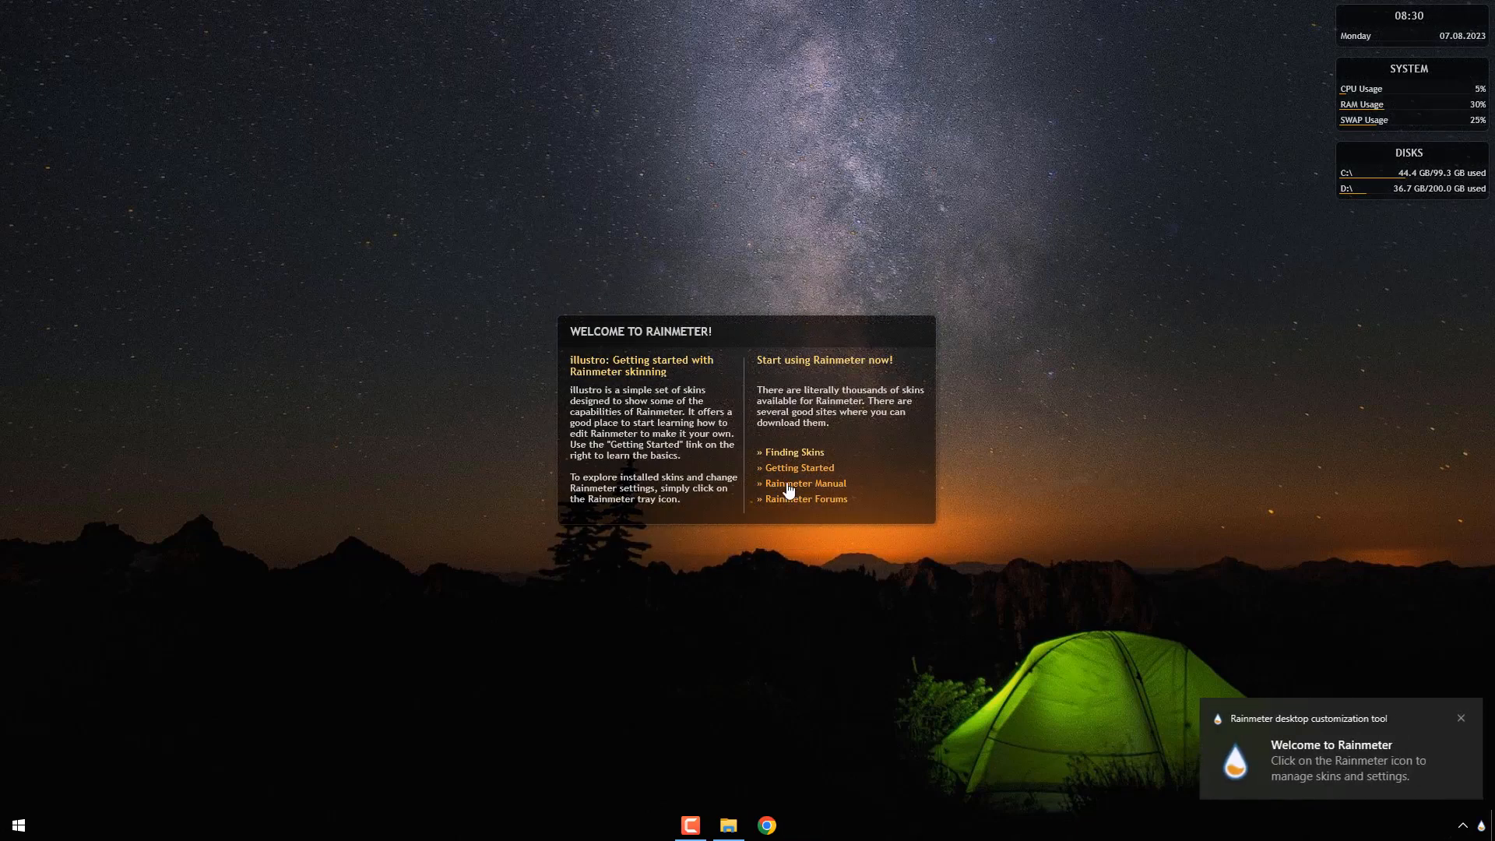
Step: Unload the default illustro Welcome, Disk, System and clock skins from the desktop
{"action": "right_click", "coordinate": [736, 330]}
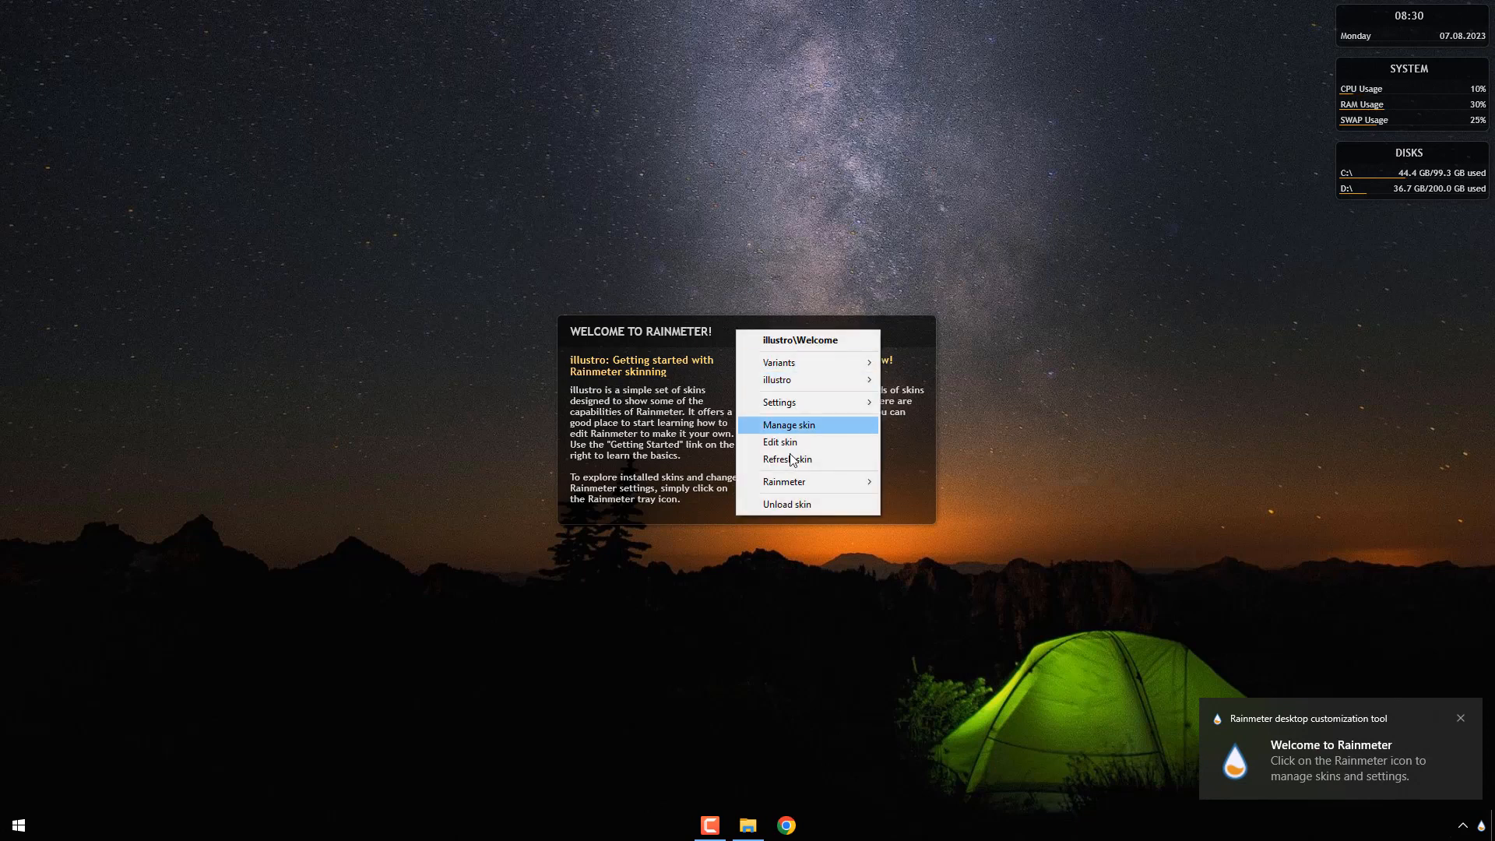
{"action": "left_click", "coordinate": [789, 504]}
{"action": "right_click", "coordinate": [1359, 155]}
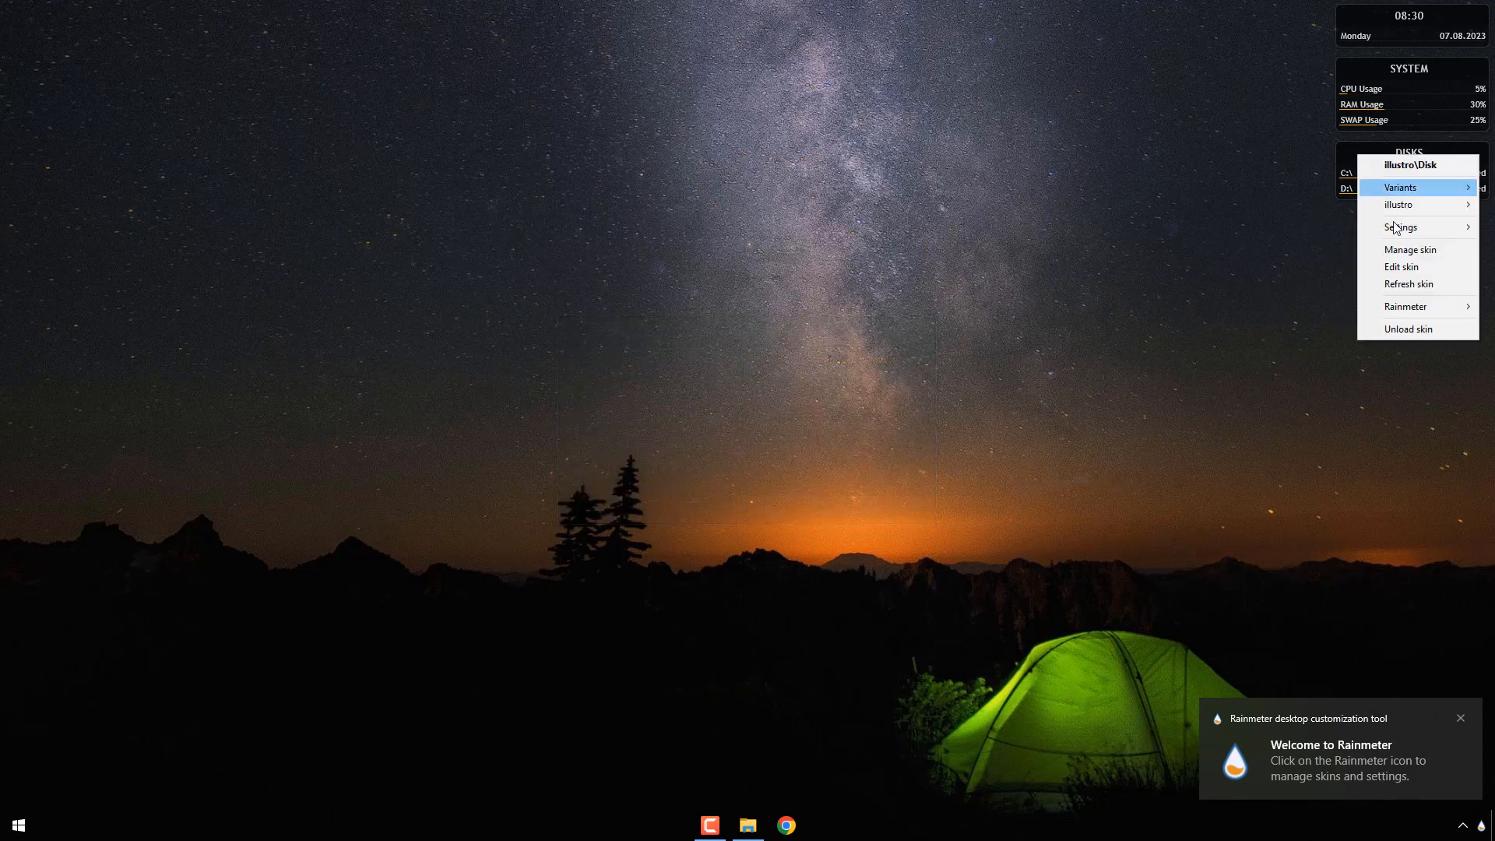
{"action": "left_click", "coordinate": [1413, 329]}
{"action": "right_click", "coordinate": [1375, 88]}
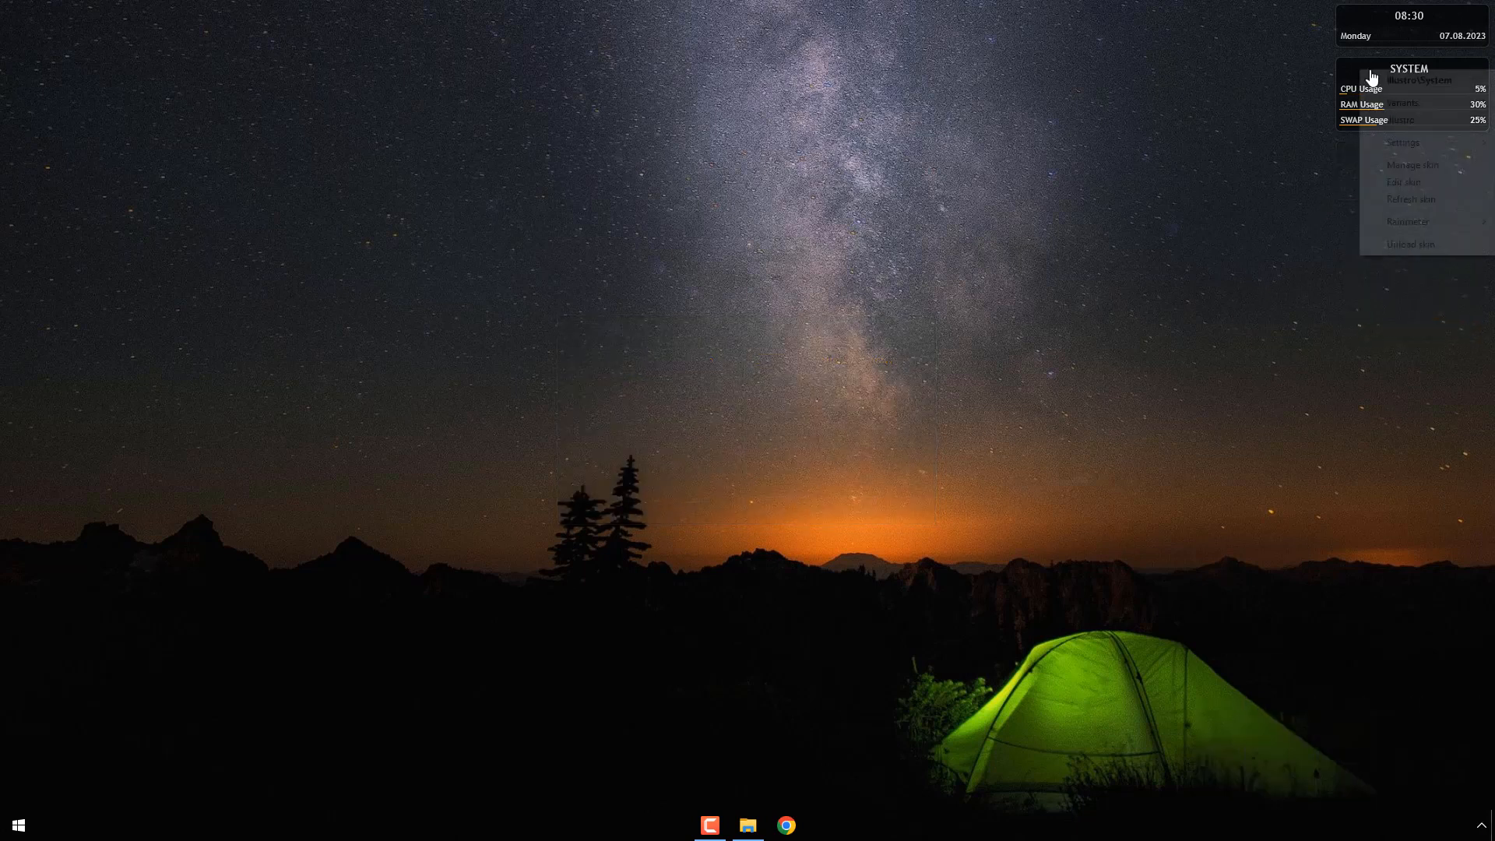
{"action": "left_click", "coordinate": [1413, 245]}
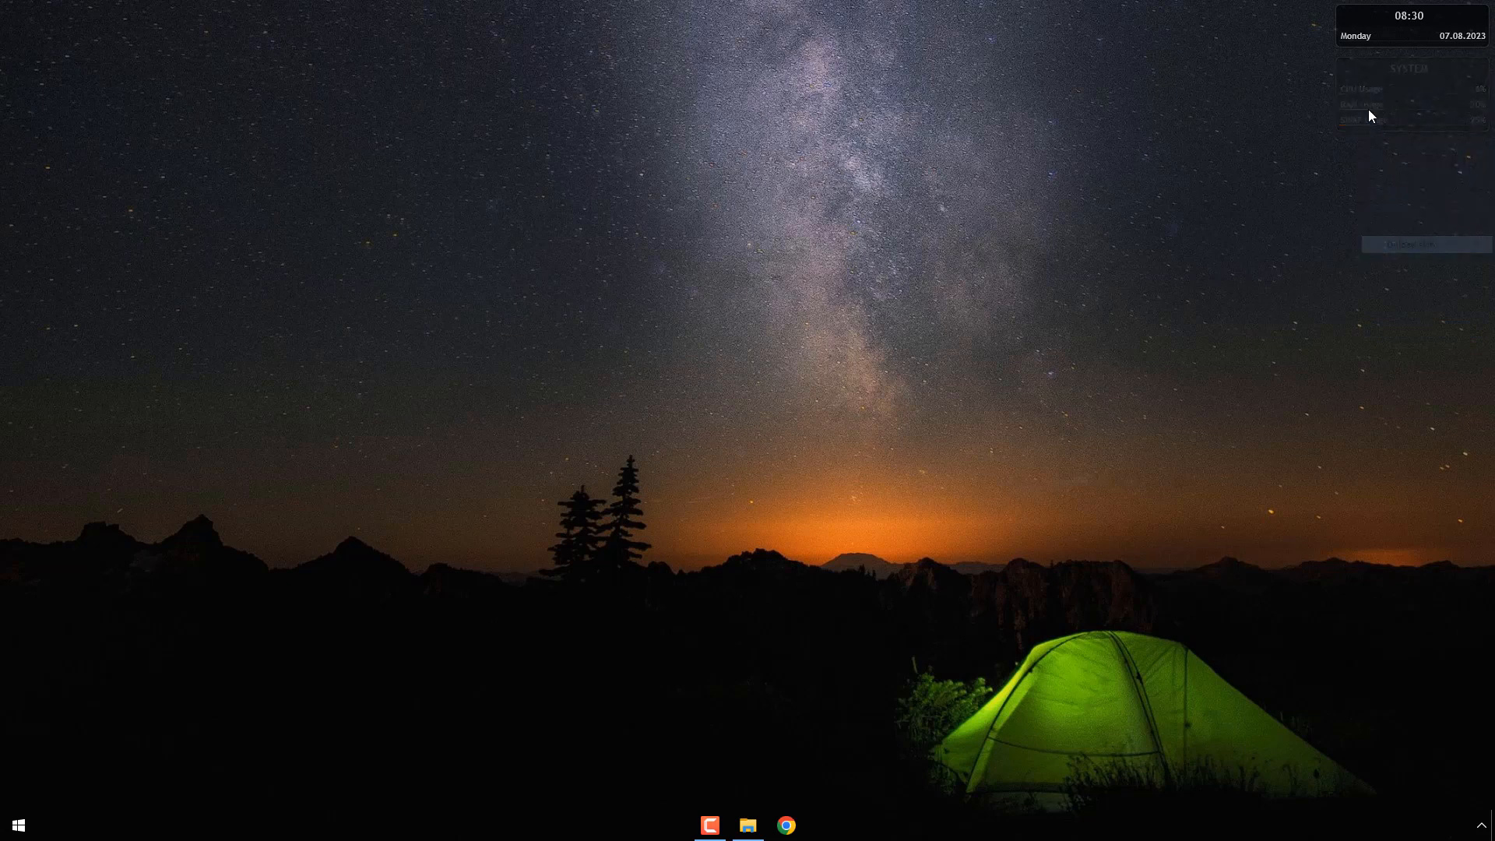
{"action": "right_click", "coordinate": [1355, 30]}
{"action": "left_click", "coordinate": [1392, 200]}
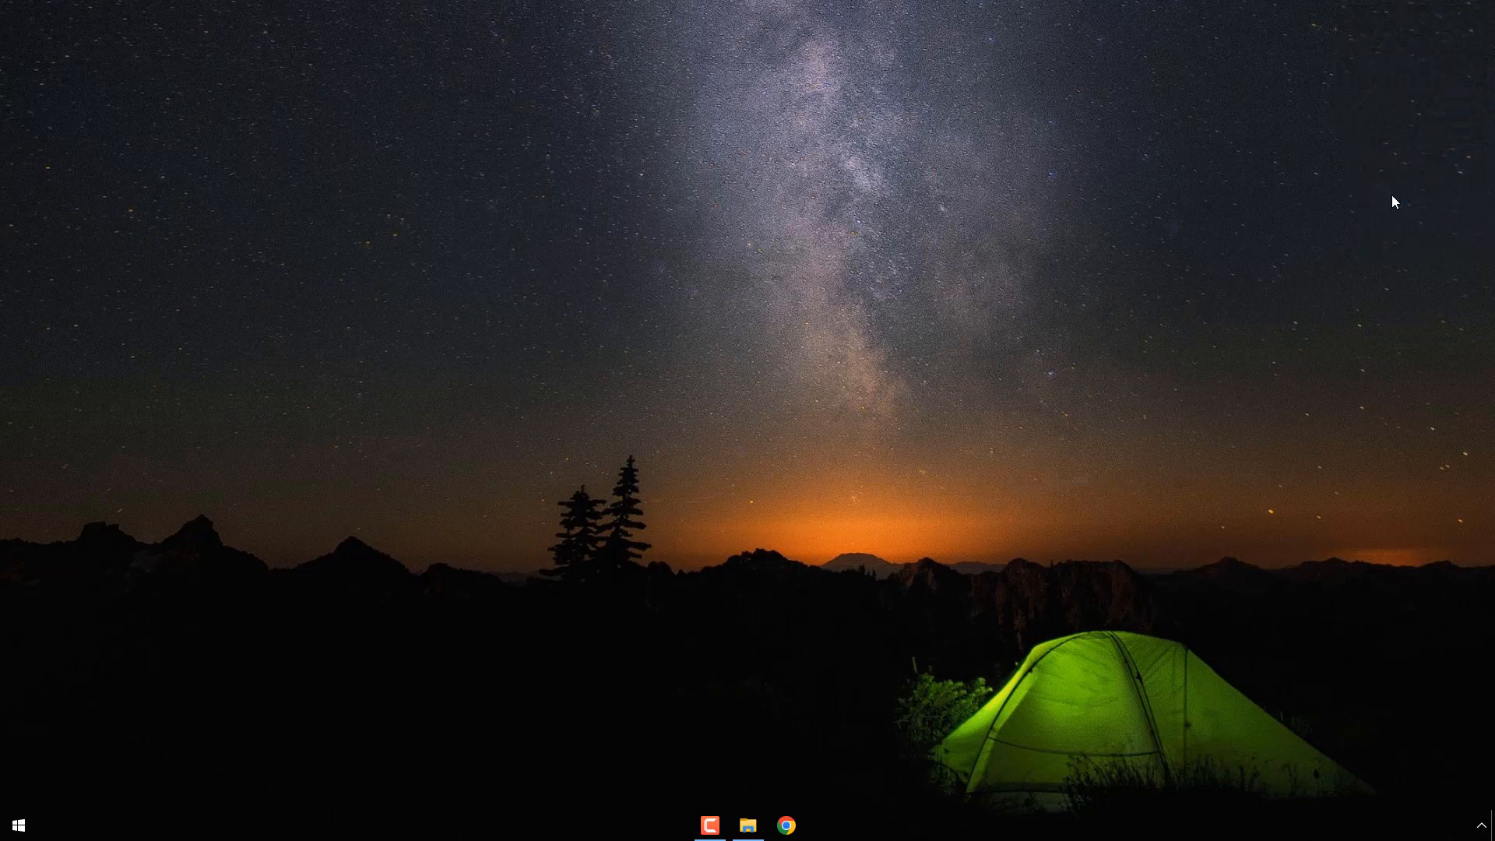
Step: Return to the Downloads folder and extract the Minimal desktop archive into its own folder with default options
{"action": "left_click", "coordinate": [747, 824]}
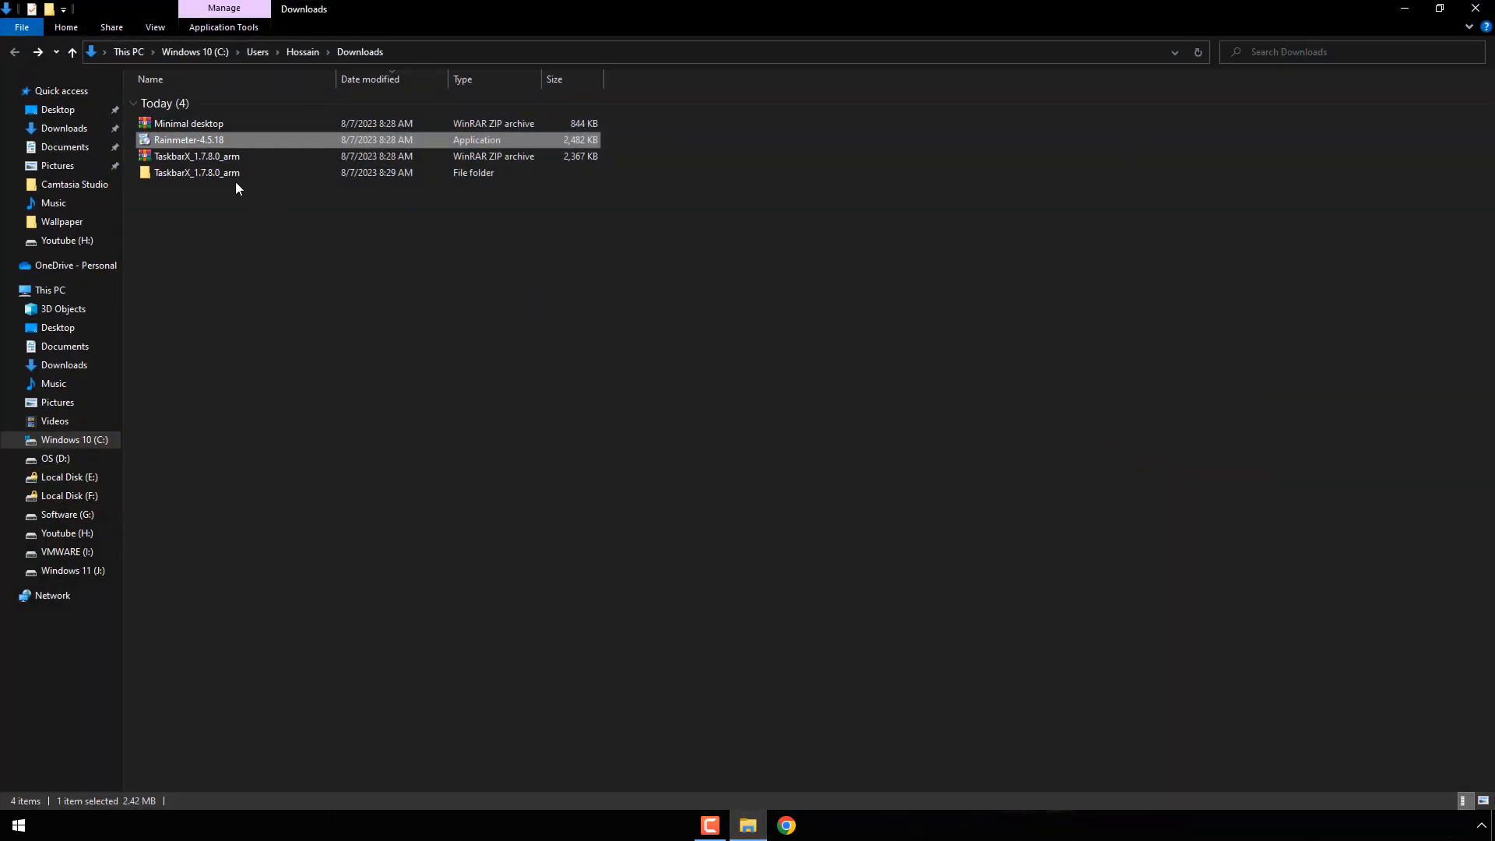
{"action": "left_click", "coordinate": [162, 124]}
{"action": "right_click", "coordinate": [162, 124]}
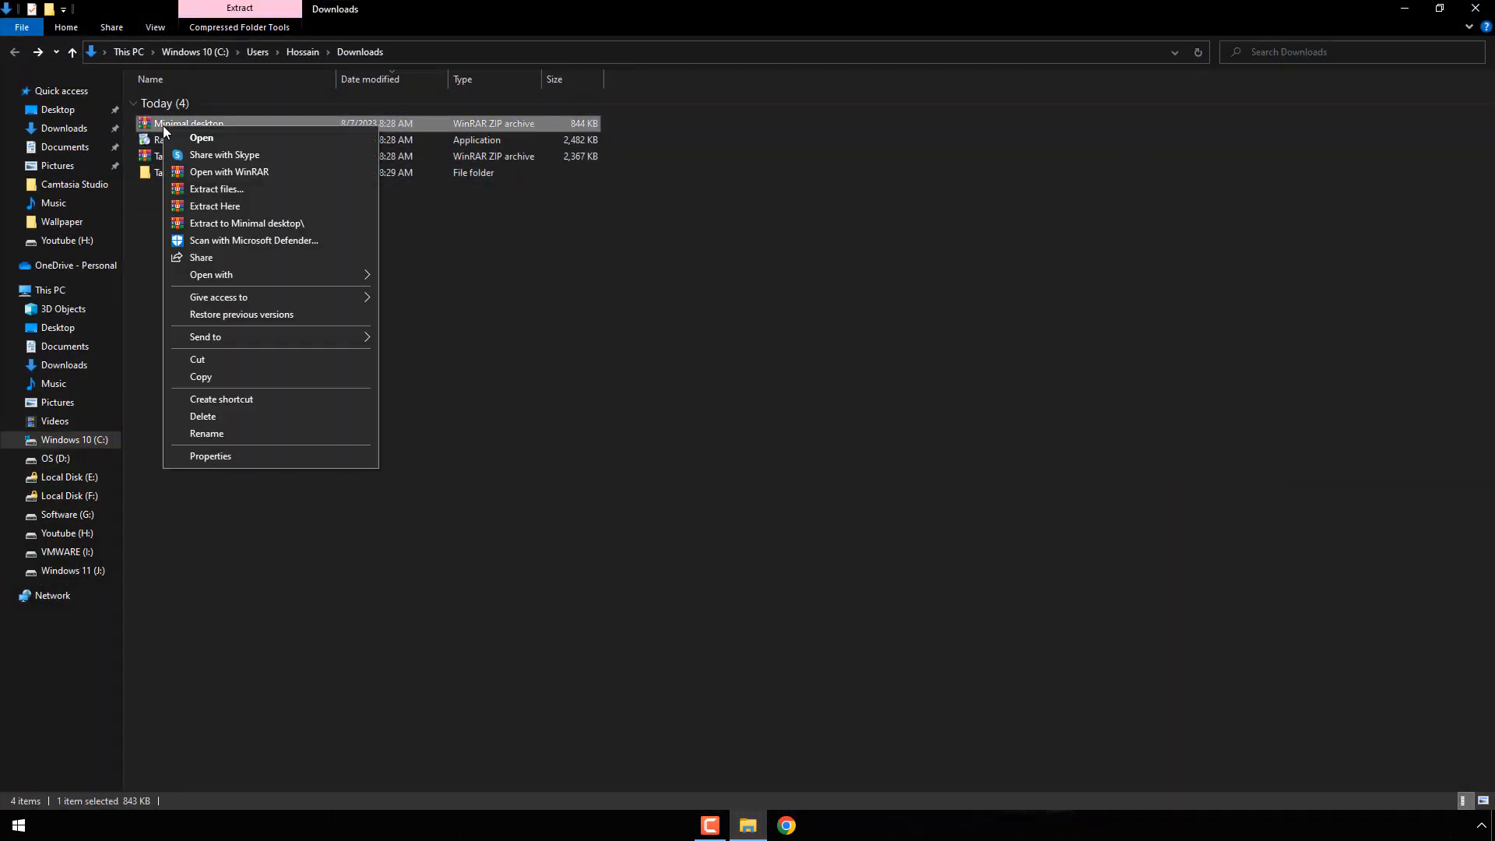
{"action": "left_click", "coordinate": [233, 189]}
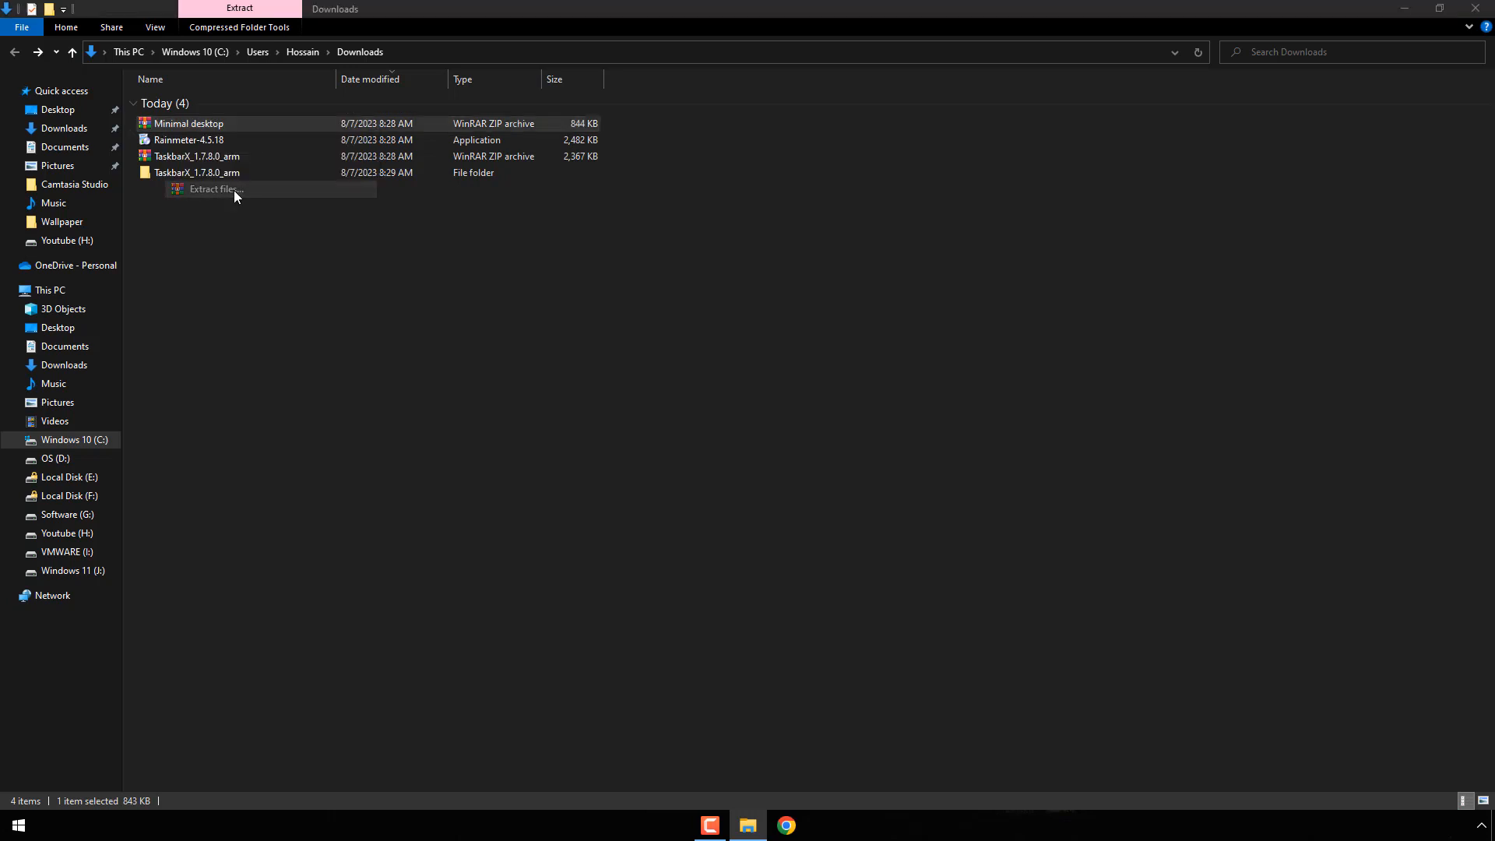
{"action": "left_click", "coordinate": [789, 571]}
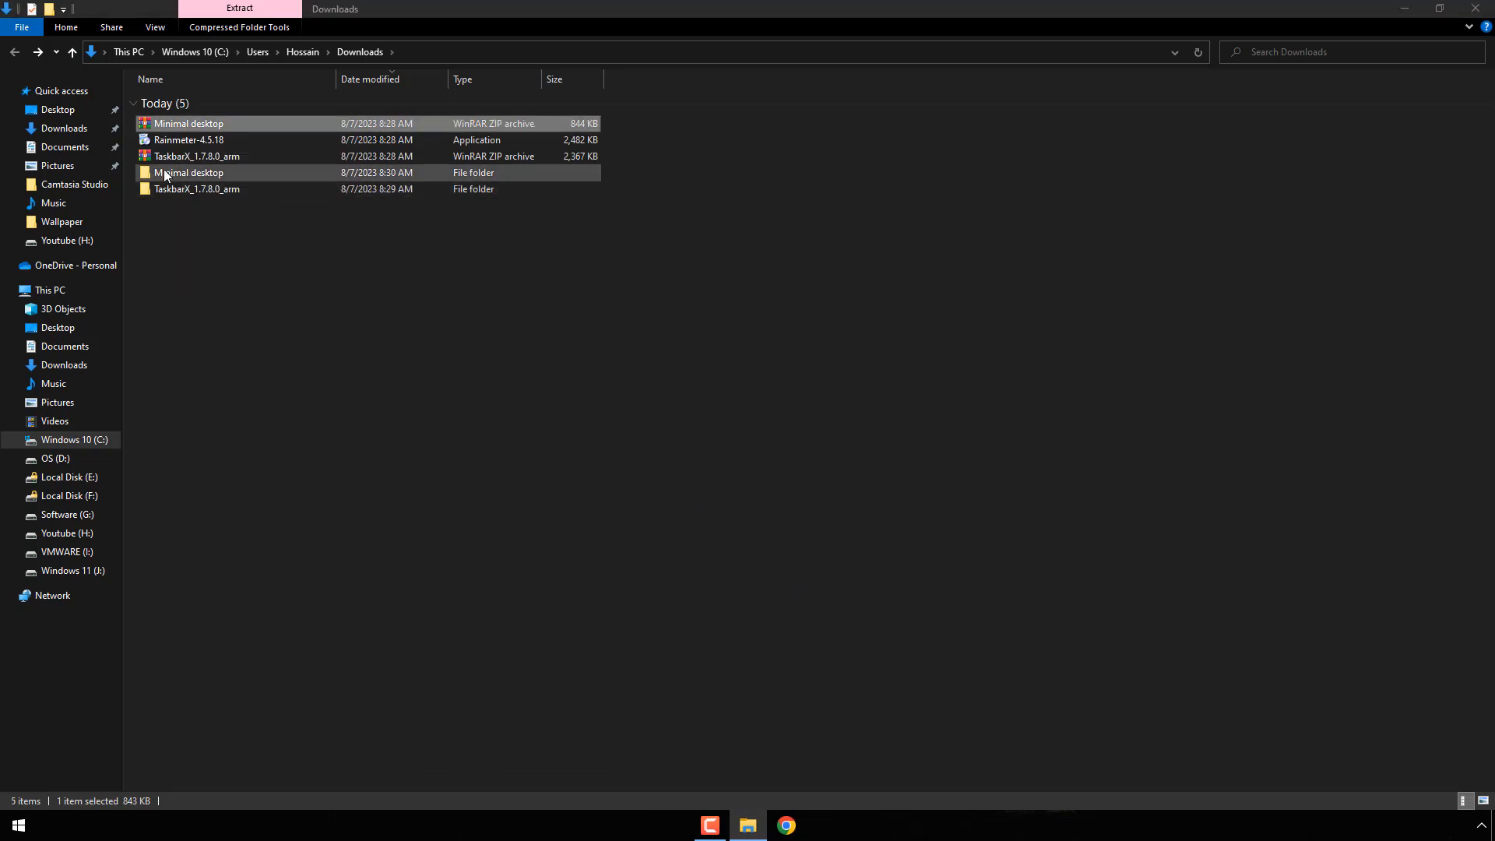
Step: Set the Minimal Dark Wallpaper image from the extracted Minimal desktop folder as the desktop background
{"action": "double_click", "coordinate": [202, 171]}
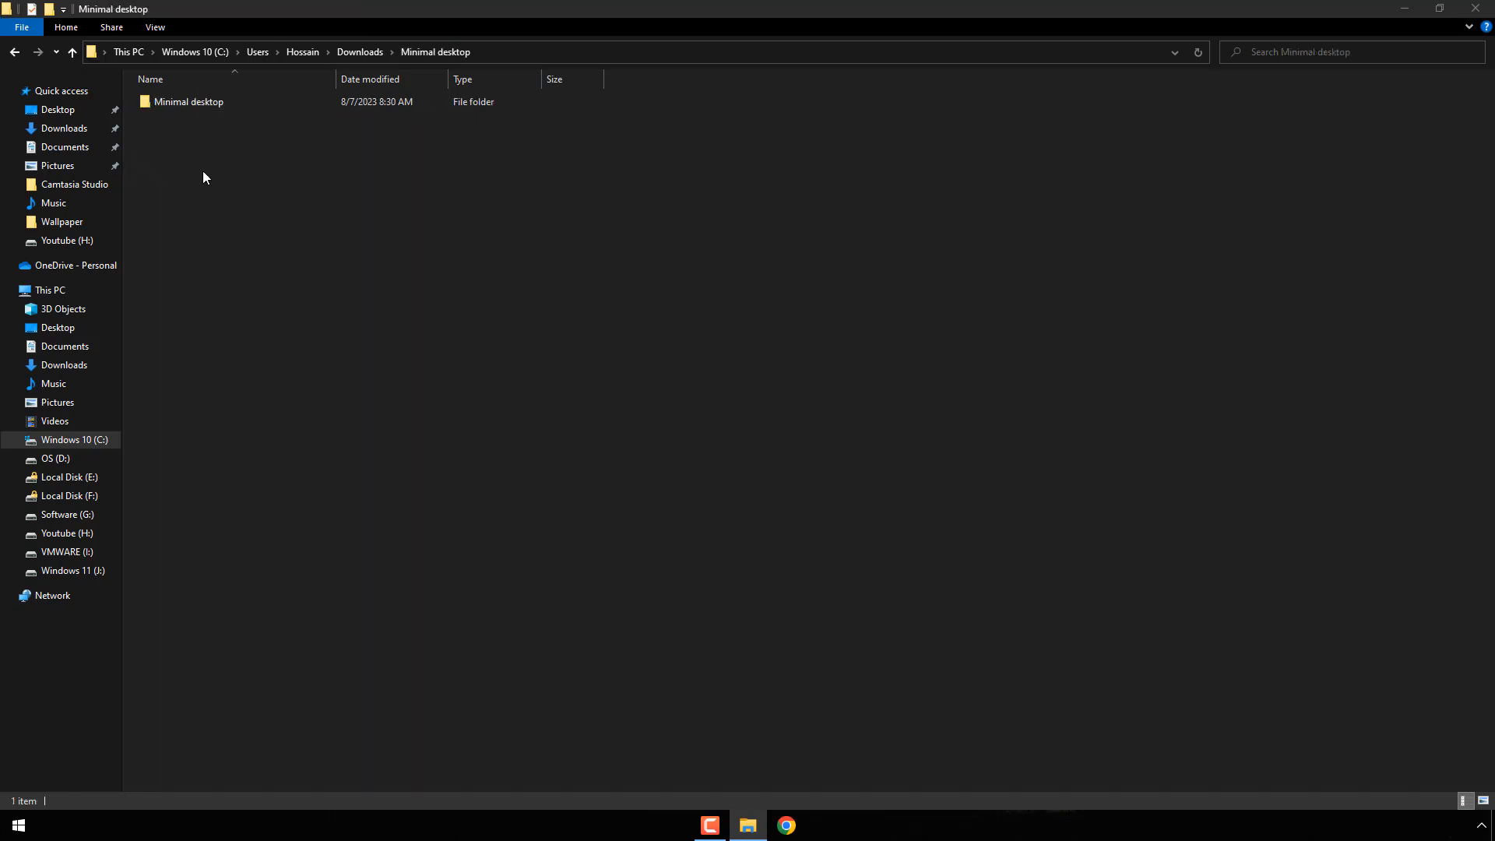
{"action": "double_click", "coordinate": [212, 100]}
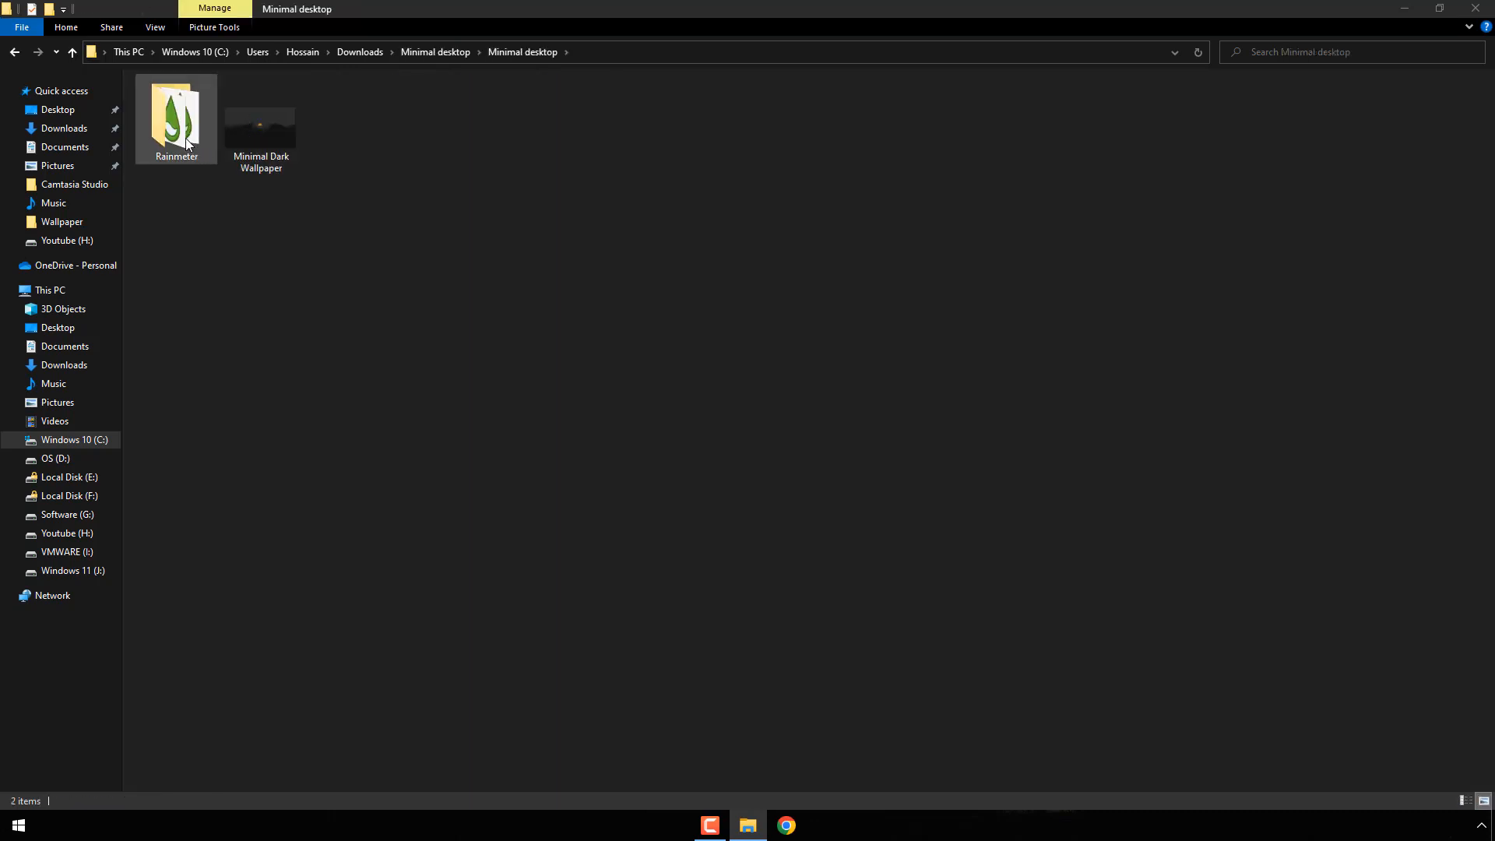
{"action": "right_click", "coordinate": [257, 131]}
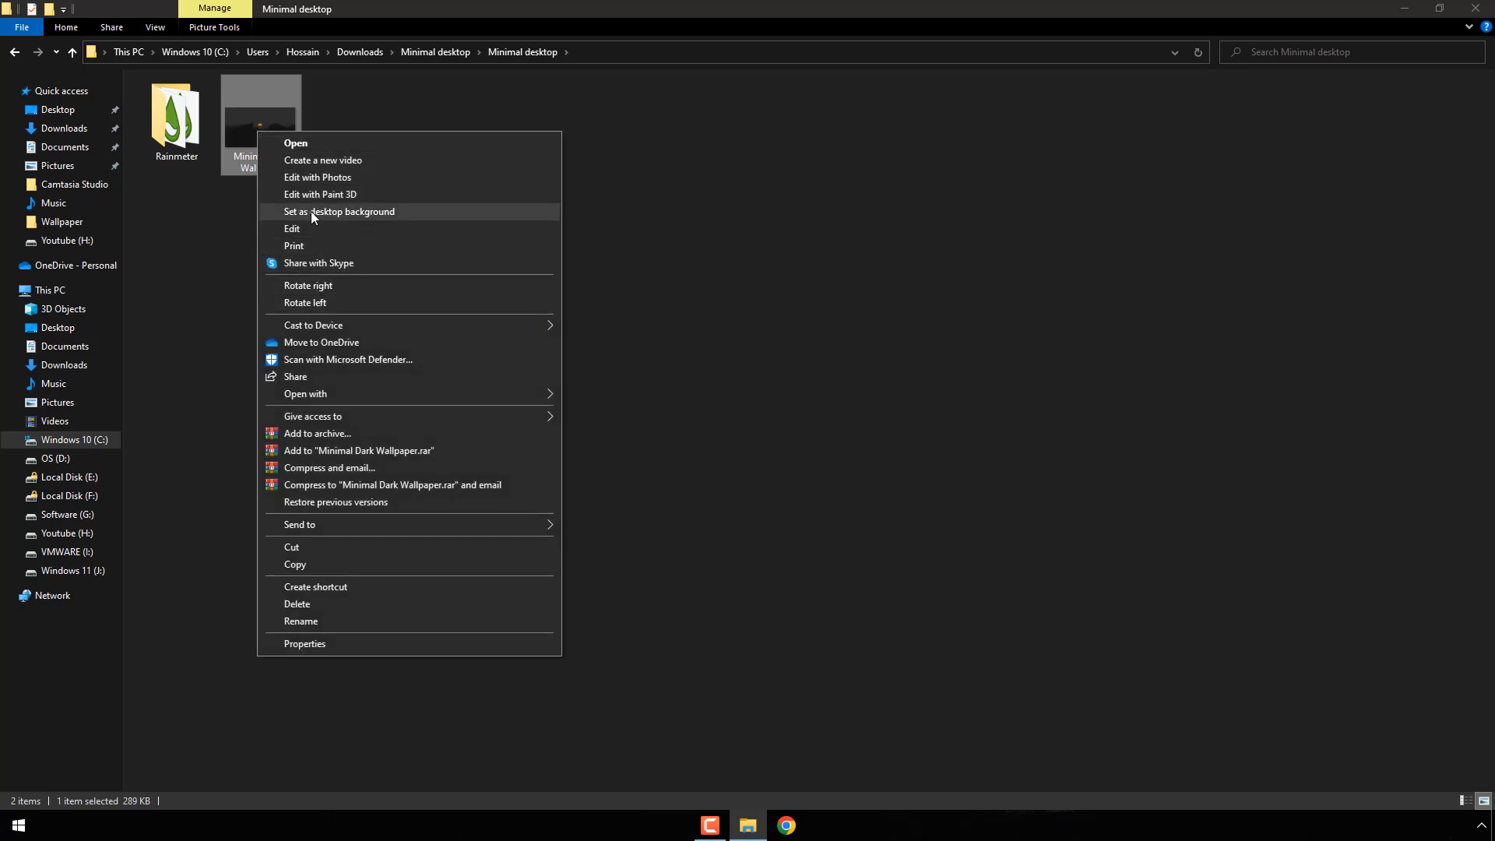
{"action": "left_click", "coordinate": [408, 211]}
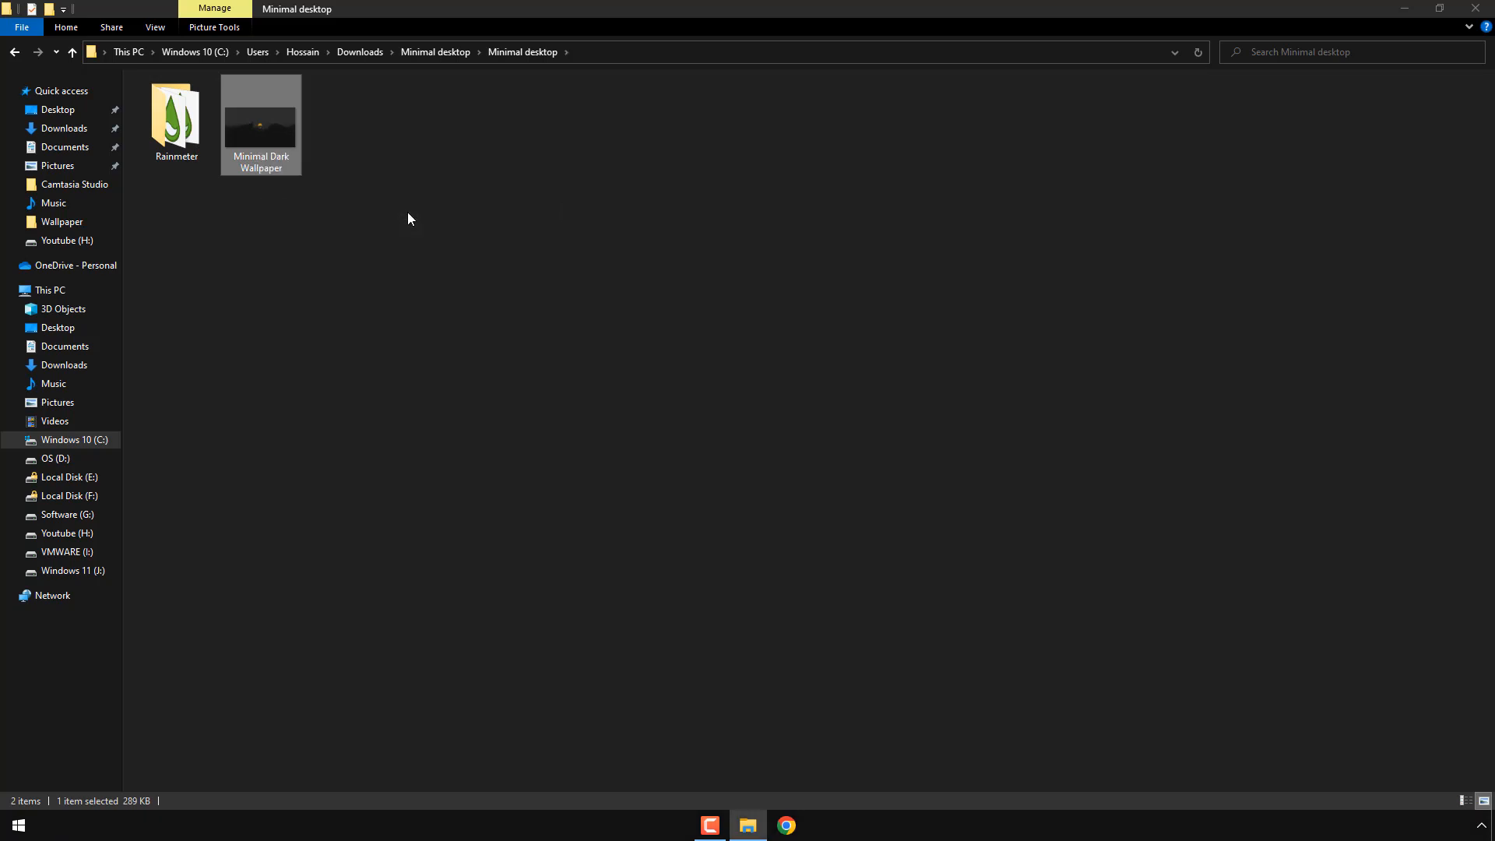
Step: Install the Minimal Clock_1.0 and Music info _2.0 skins from the Rainmeter folder with their default components
{"action": "double_click", "coordinate": [180, 148]}
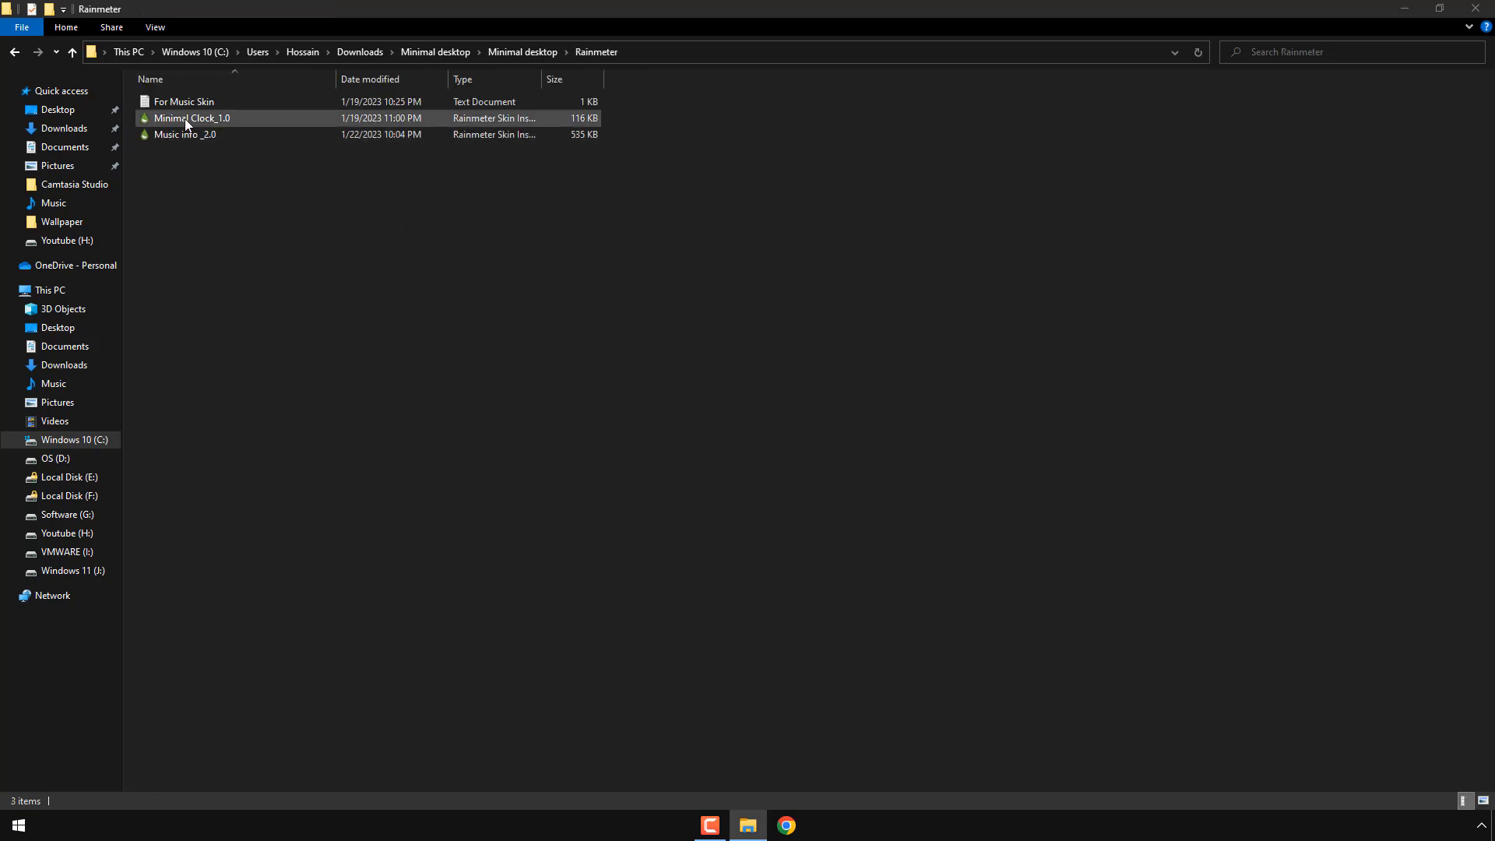
{"action": "double_click", "coordinate": [188, 118]}
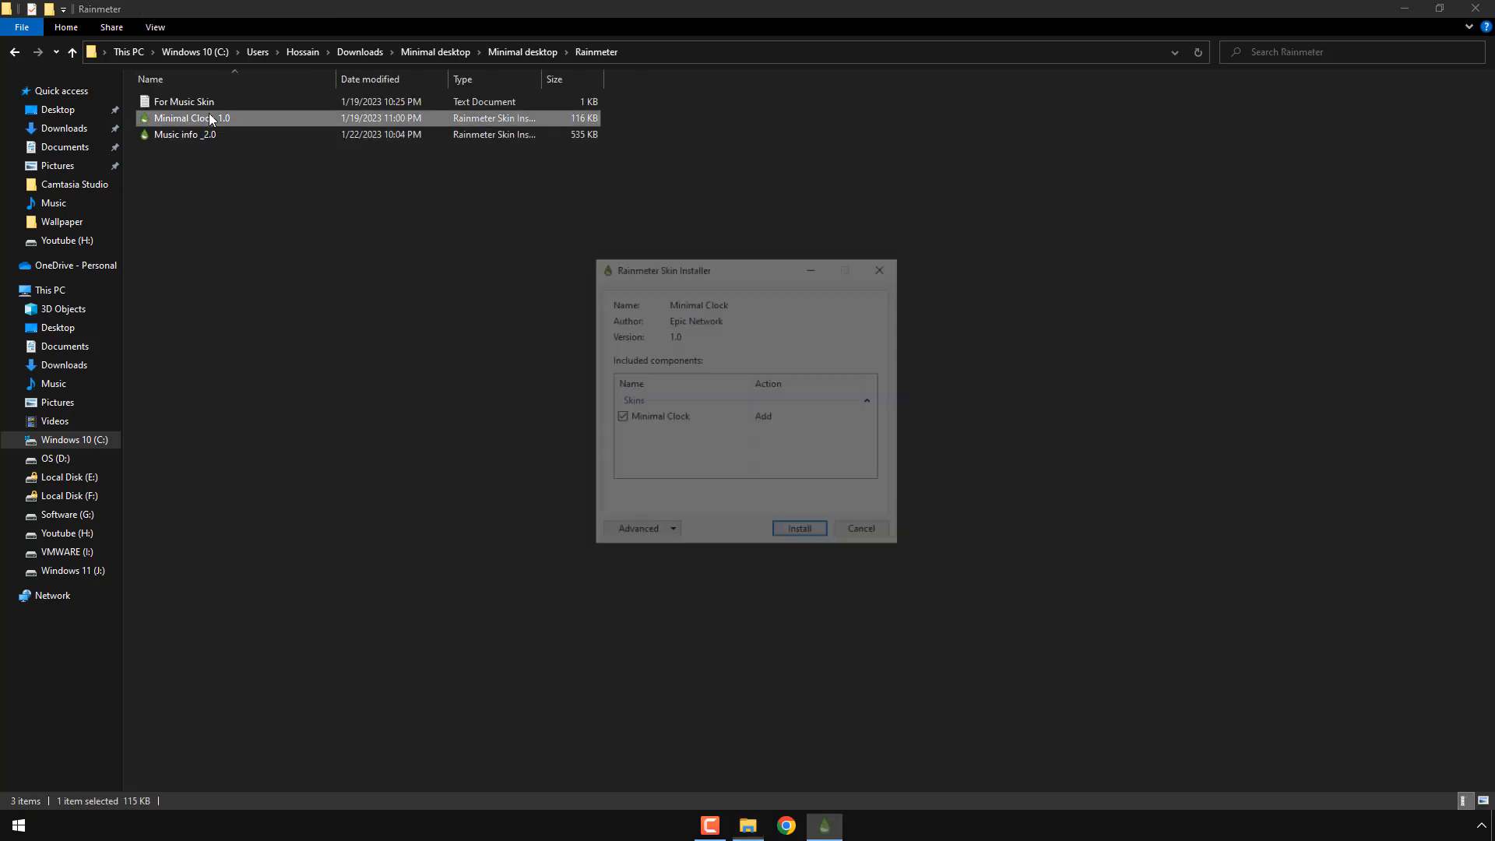
{"action": "left_click", "coordinate": [799, 534]}
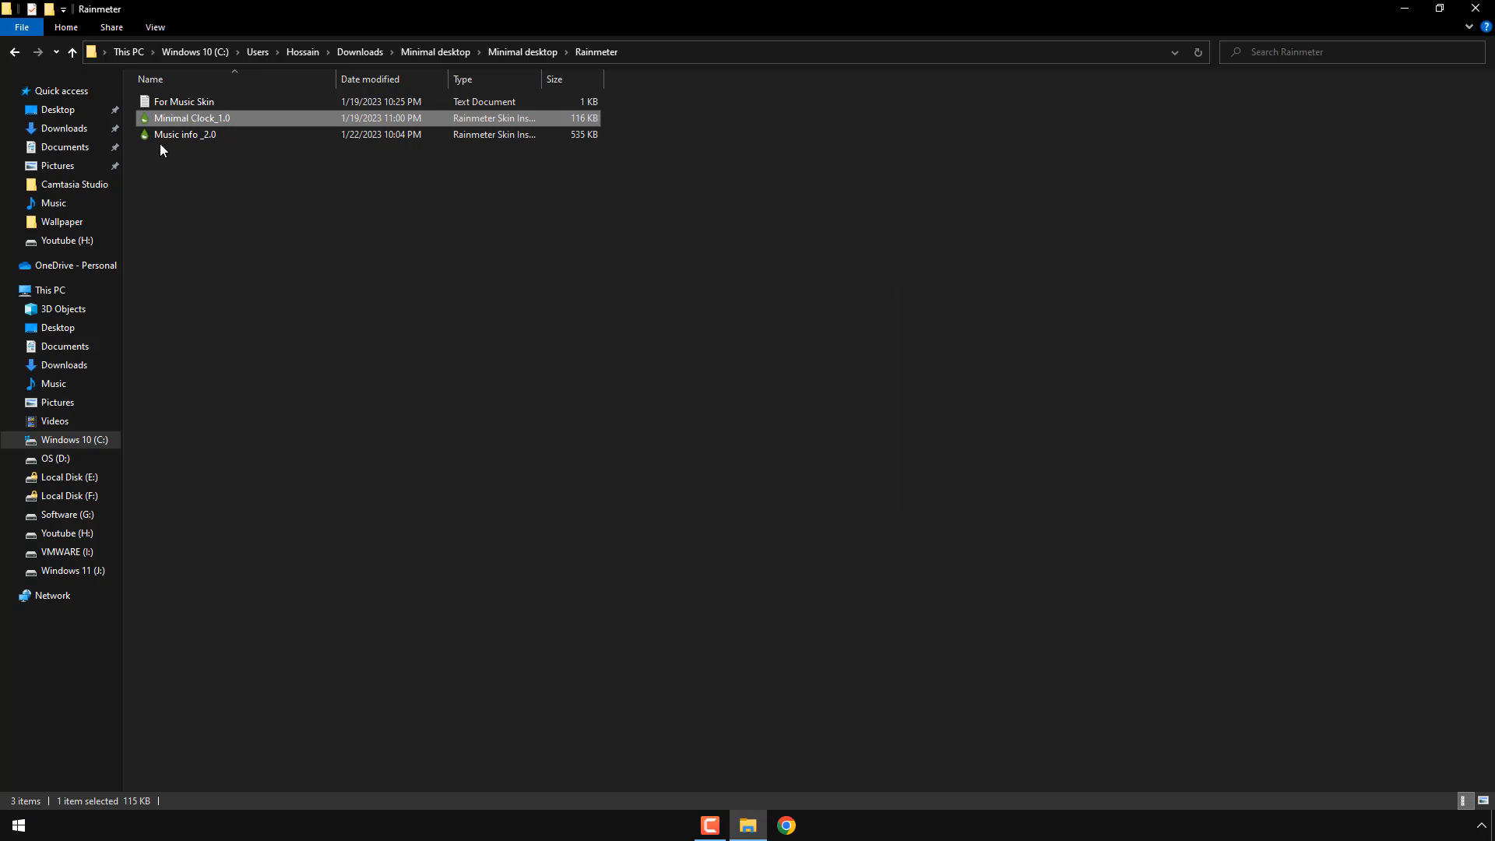
{"action": "double_click", "coordinate": [207, 136]}
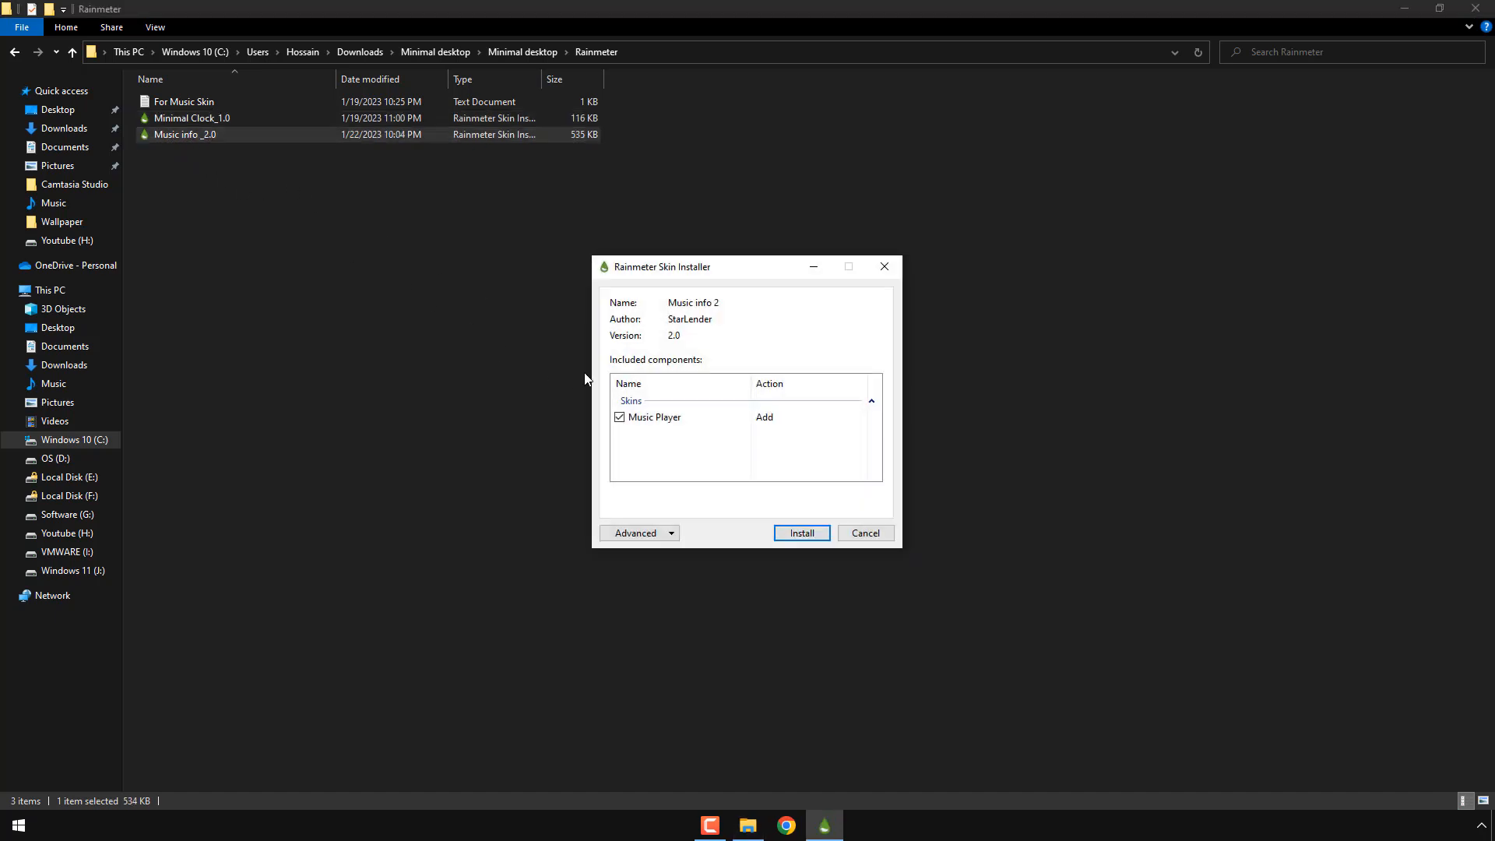
{"action": "left_click", "coordinate": [785, 537]}
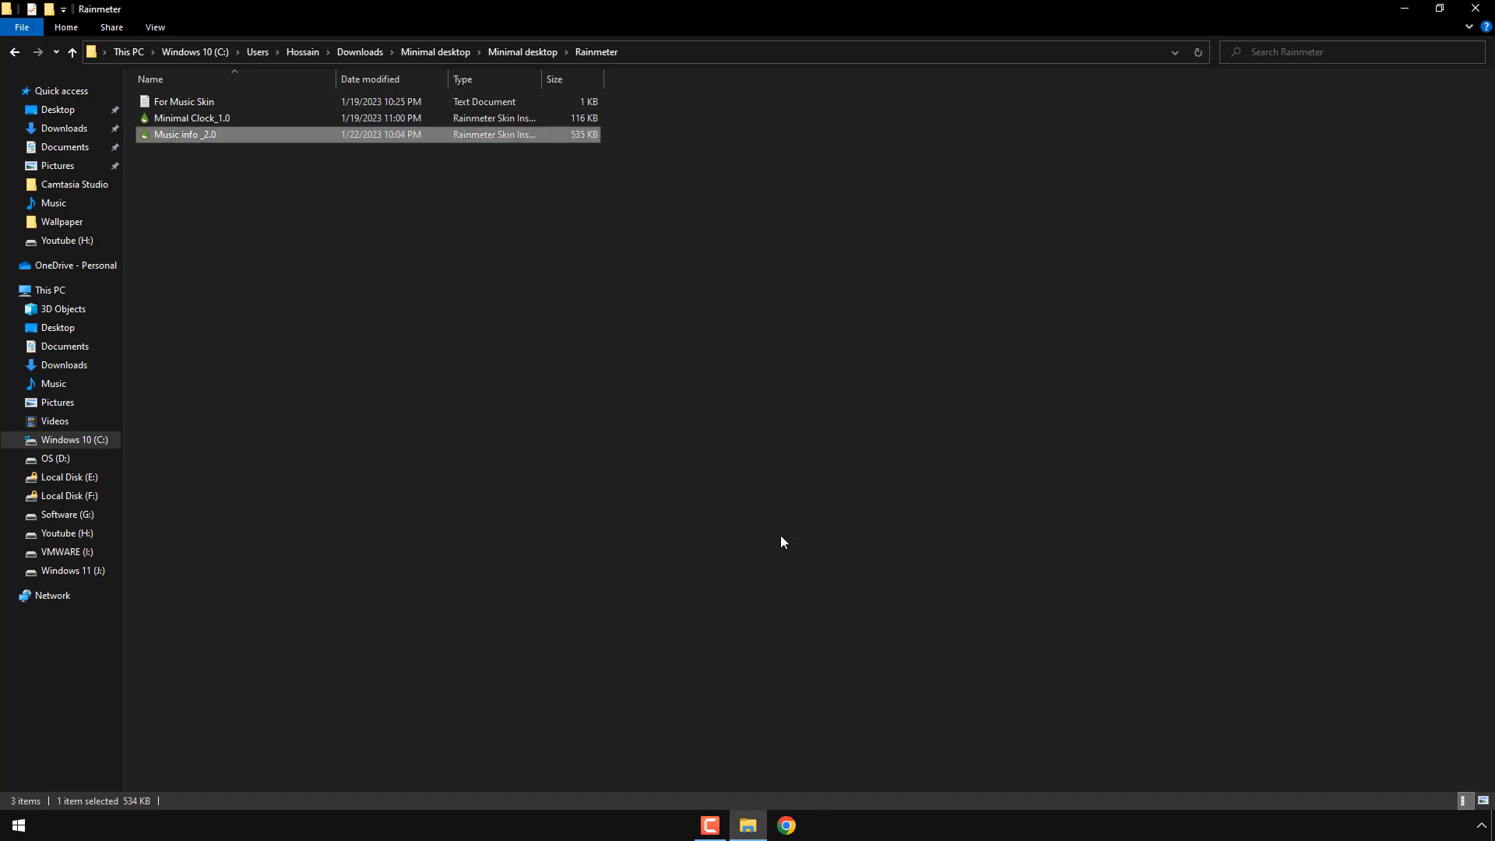
Step: Copy the player name Spotify, without its quotation marks, from the For Music Skin text file, and close the file and the folder window
{"action": "double_click", "coordinate": [200, 101]}
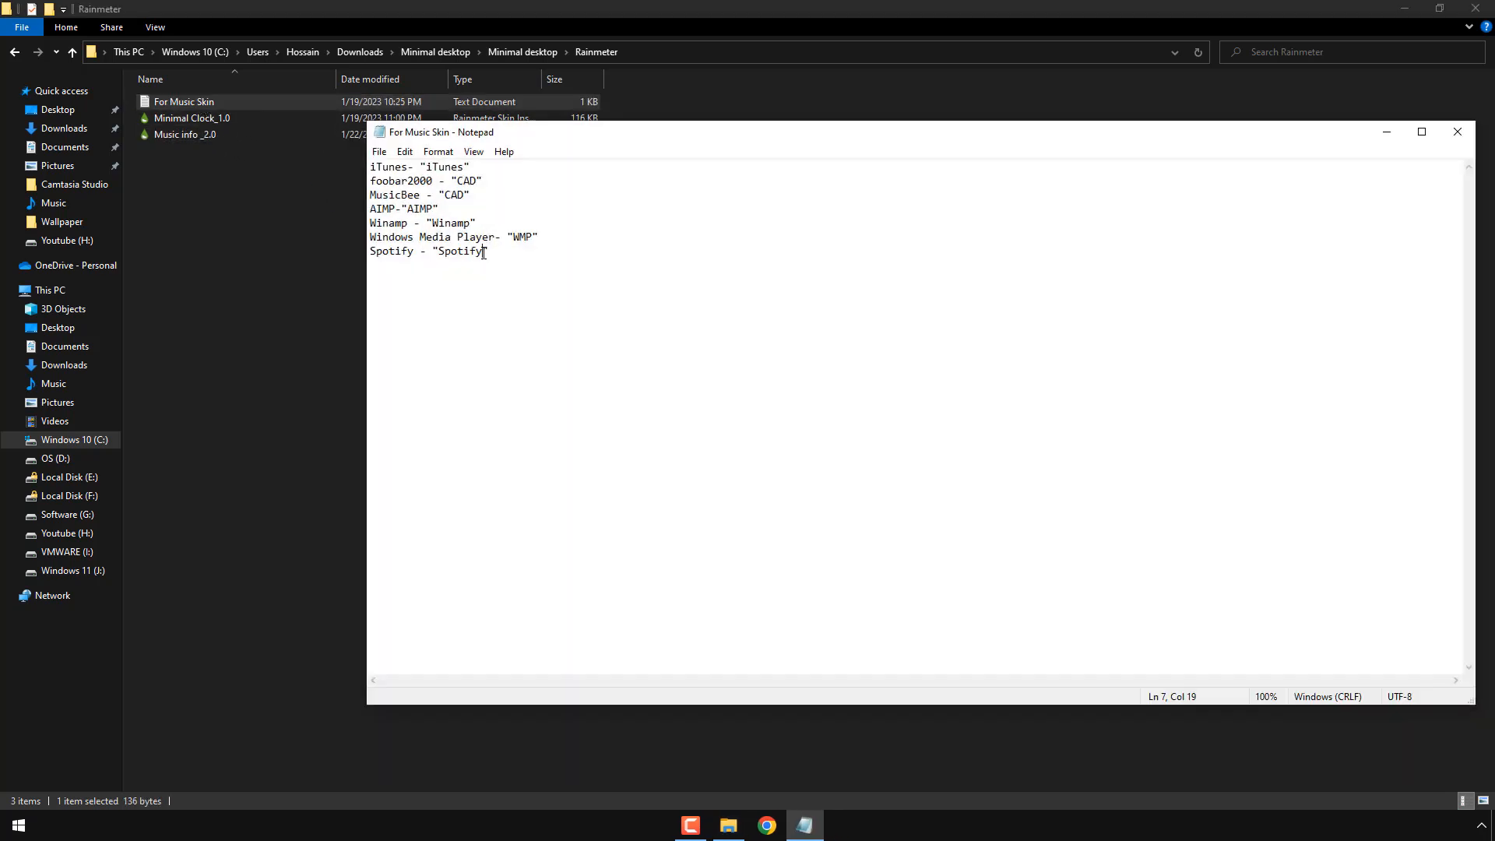
{"action": "left_click_drag", "start_coordinate": [483, 253], "coordinate": [444, 253]}
{"action": "right_click", "coordinate": [448, 254]}
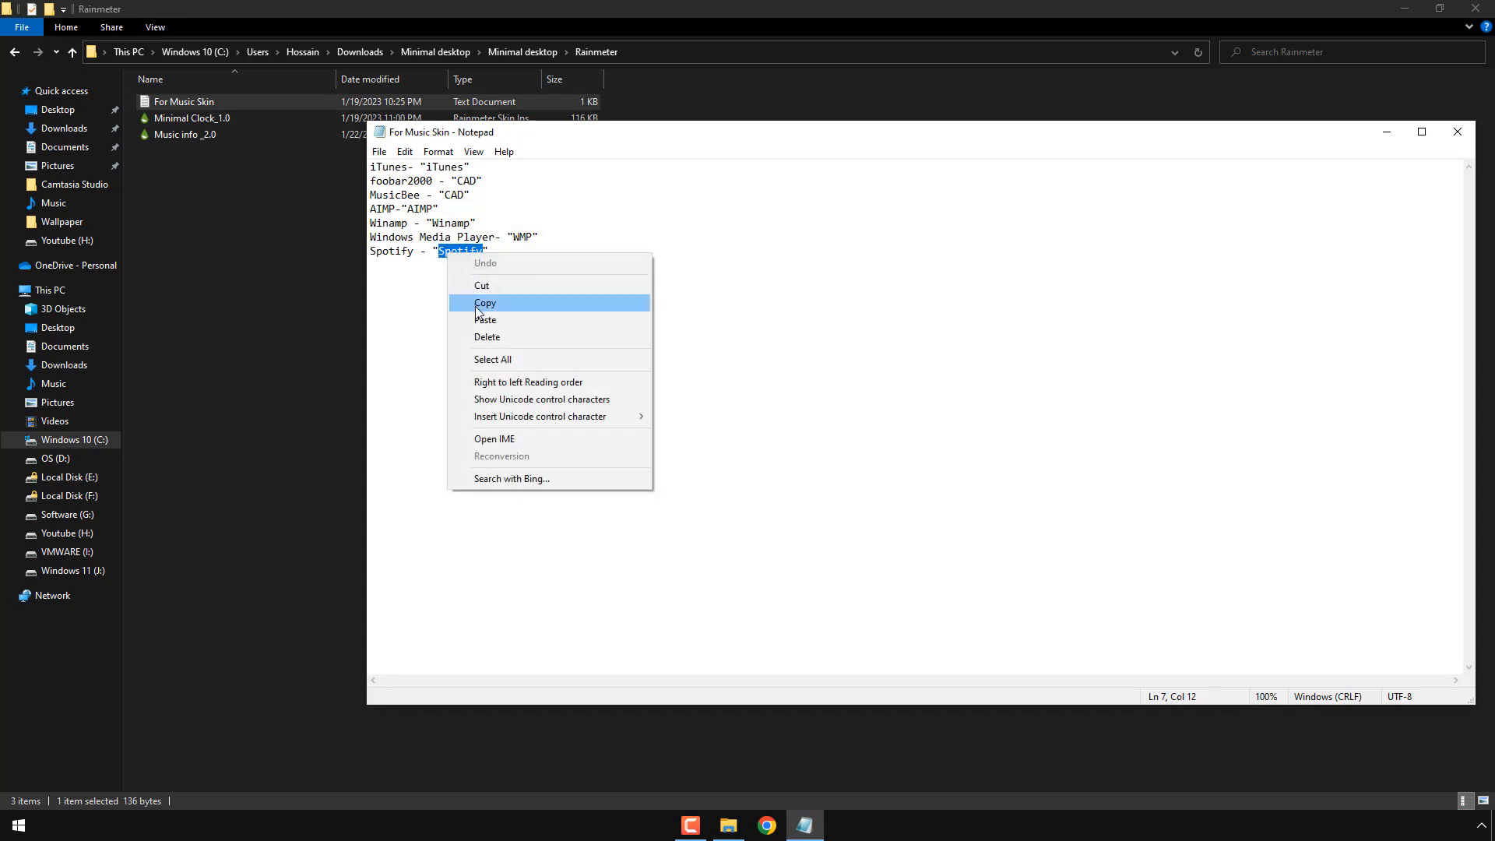
{"action": "left_click", "coordinate": [500, 306]}
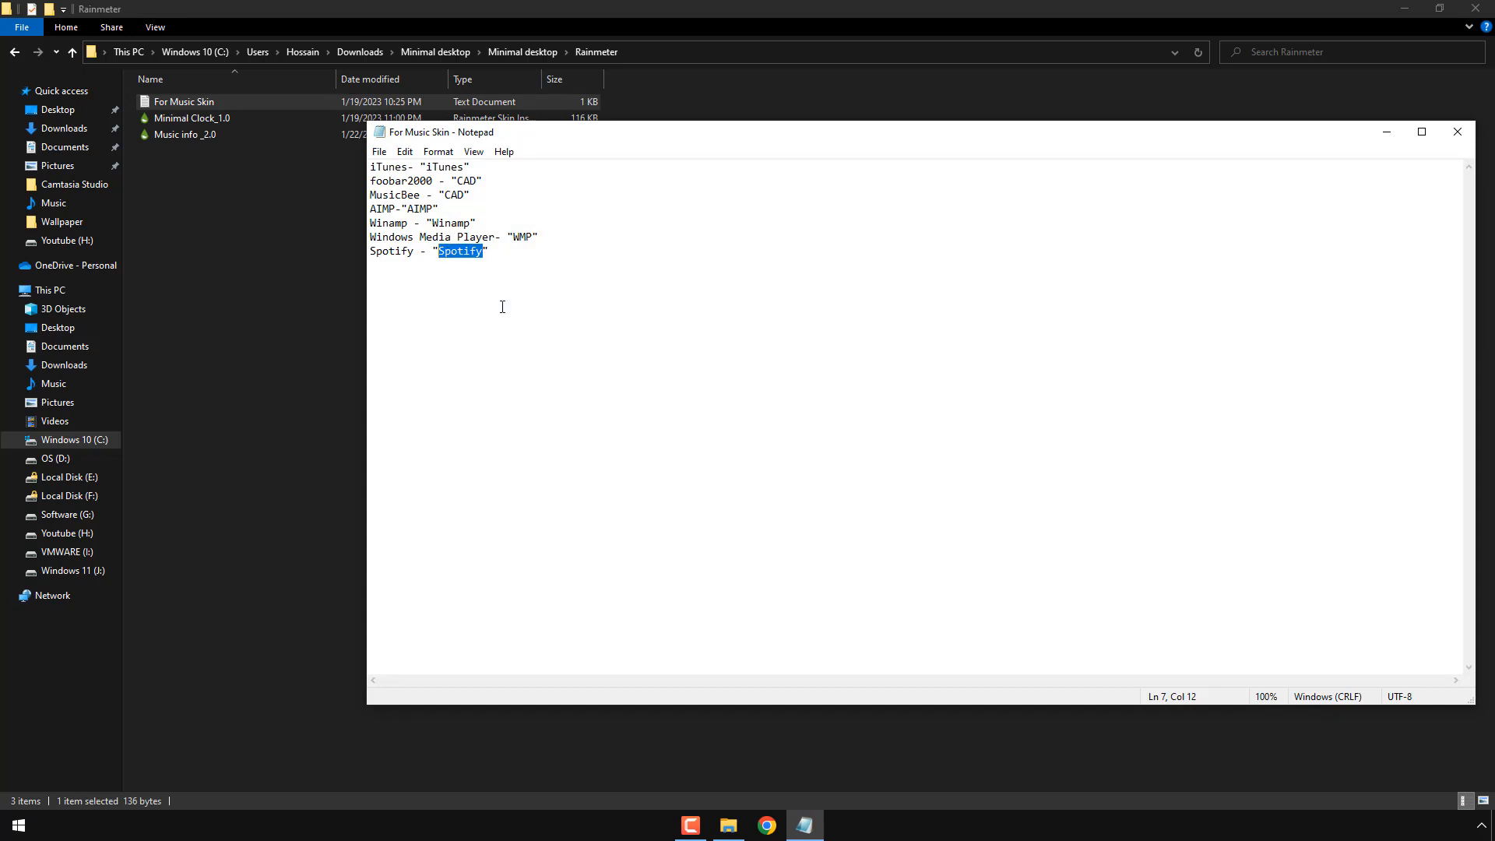
{"action": "left_click", "coordinate": [1448, 132]}
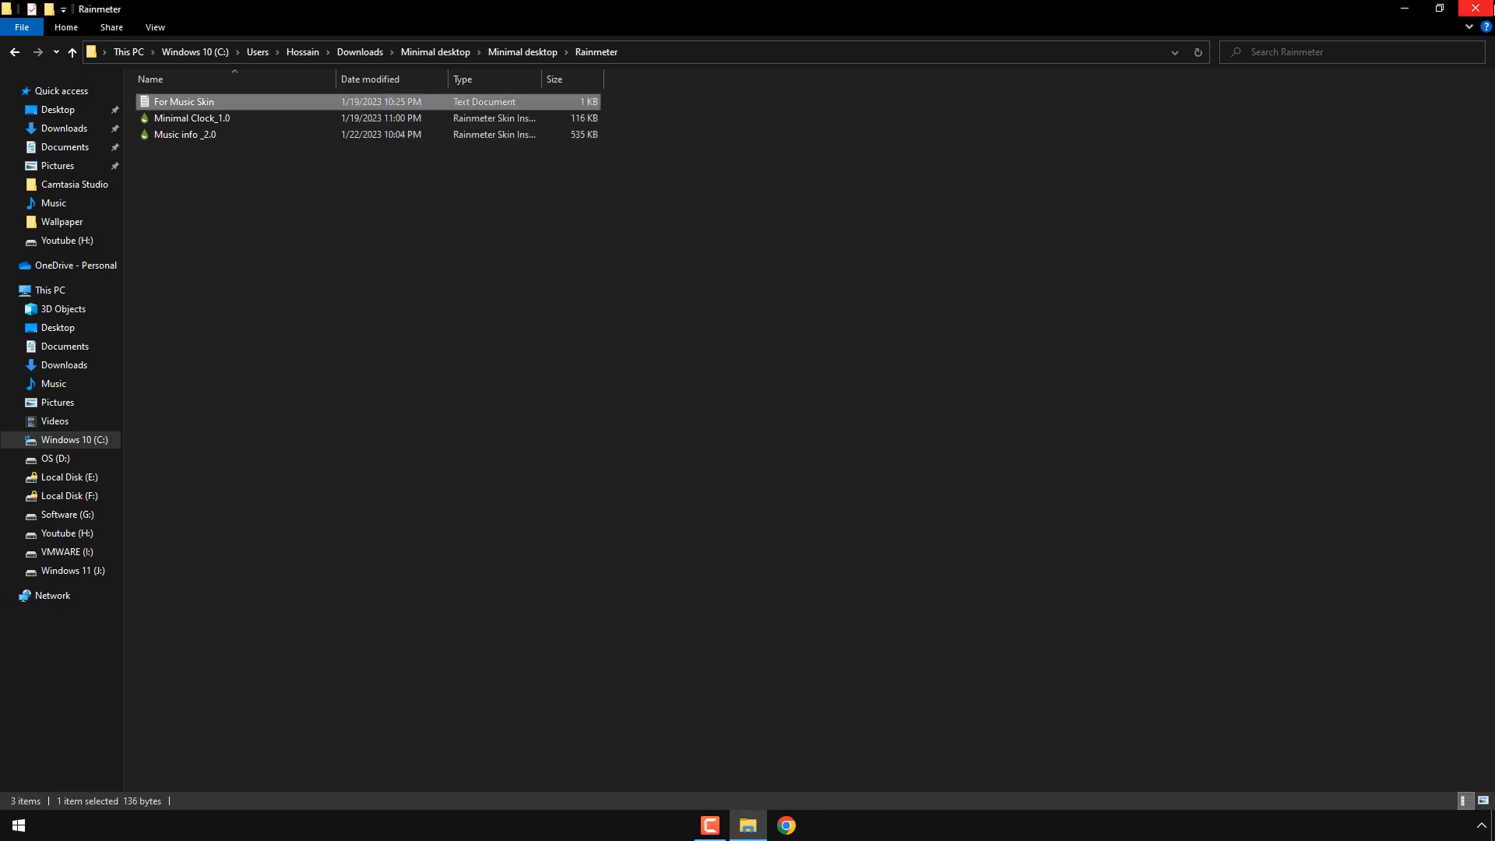
{"action": "left_click", "coordinate": [1475, 7]}
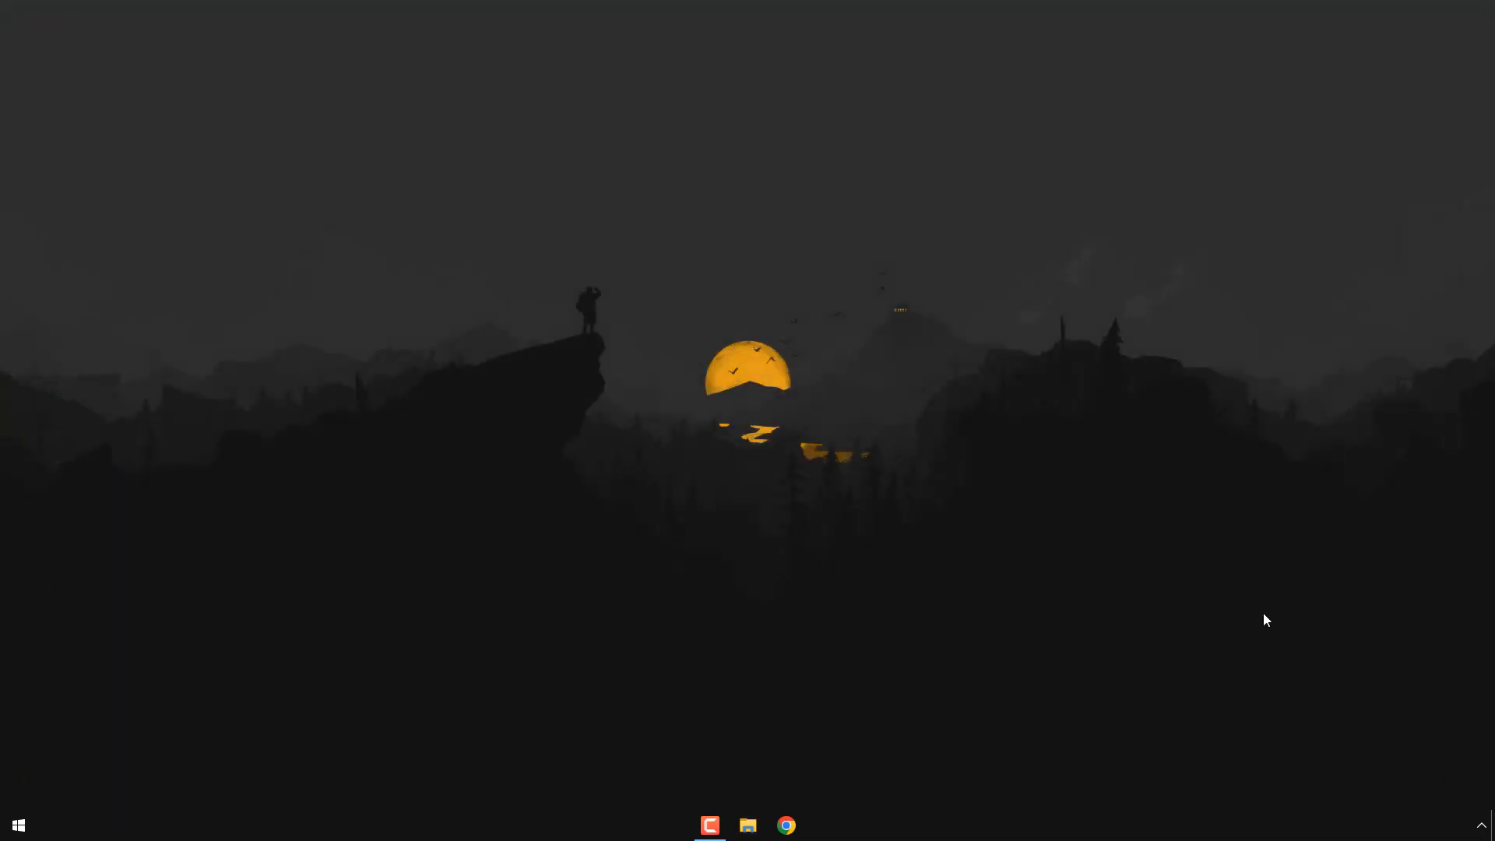
Step: Open the Rainmeter manager and load the Minimal Clock skin's Clock.ini and the Music Player skin's Music Player.ini
{"action": "left_click", "coordinate": [1477, 826]}
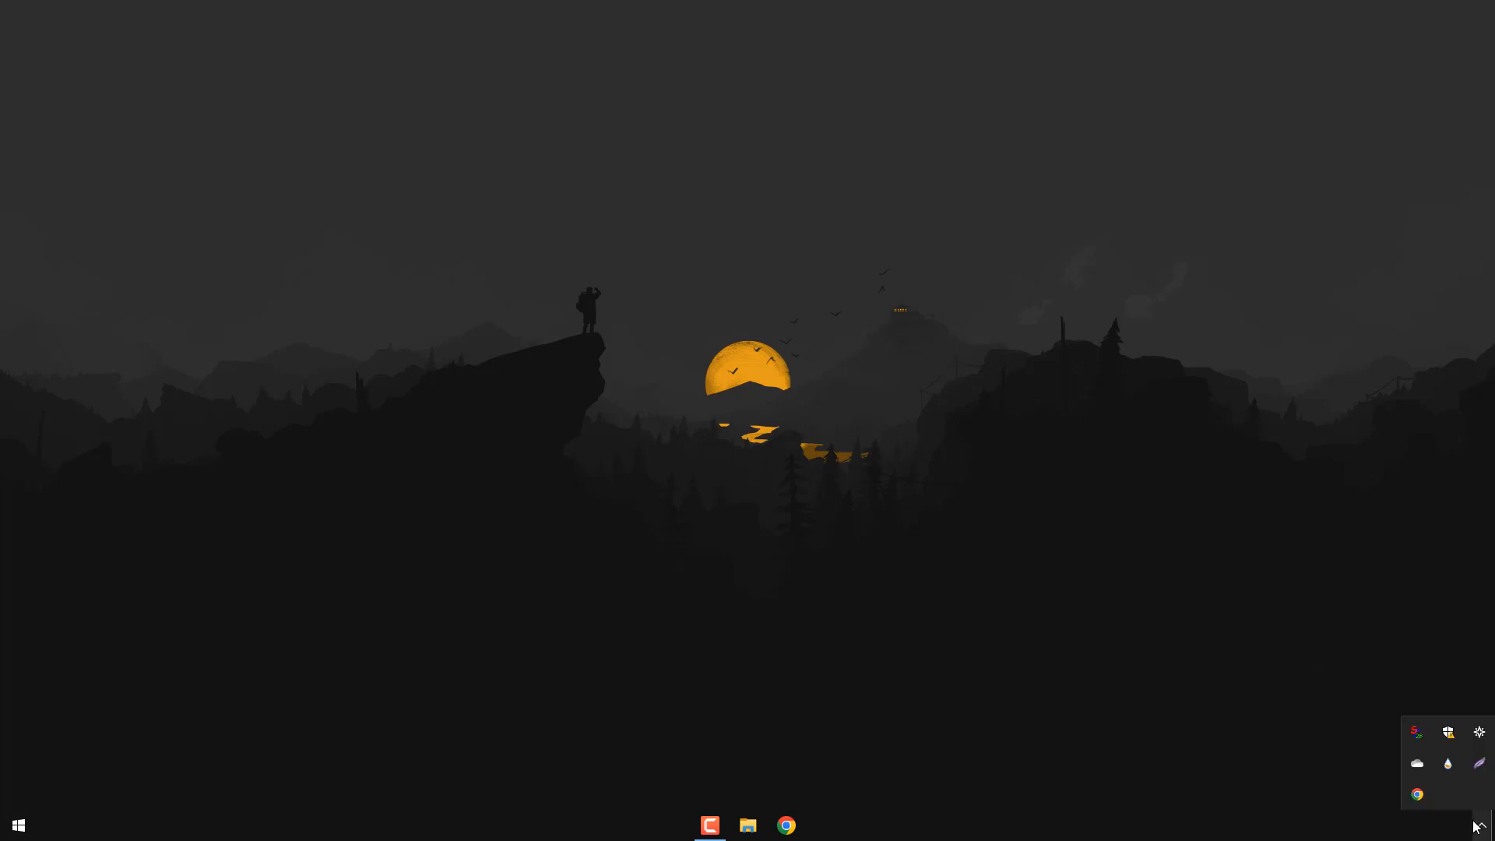
{"action": "left_click", "coordinate": [1453, 765]}
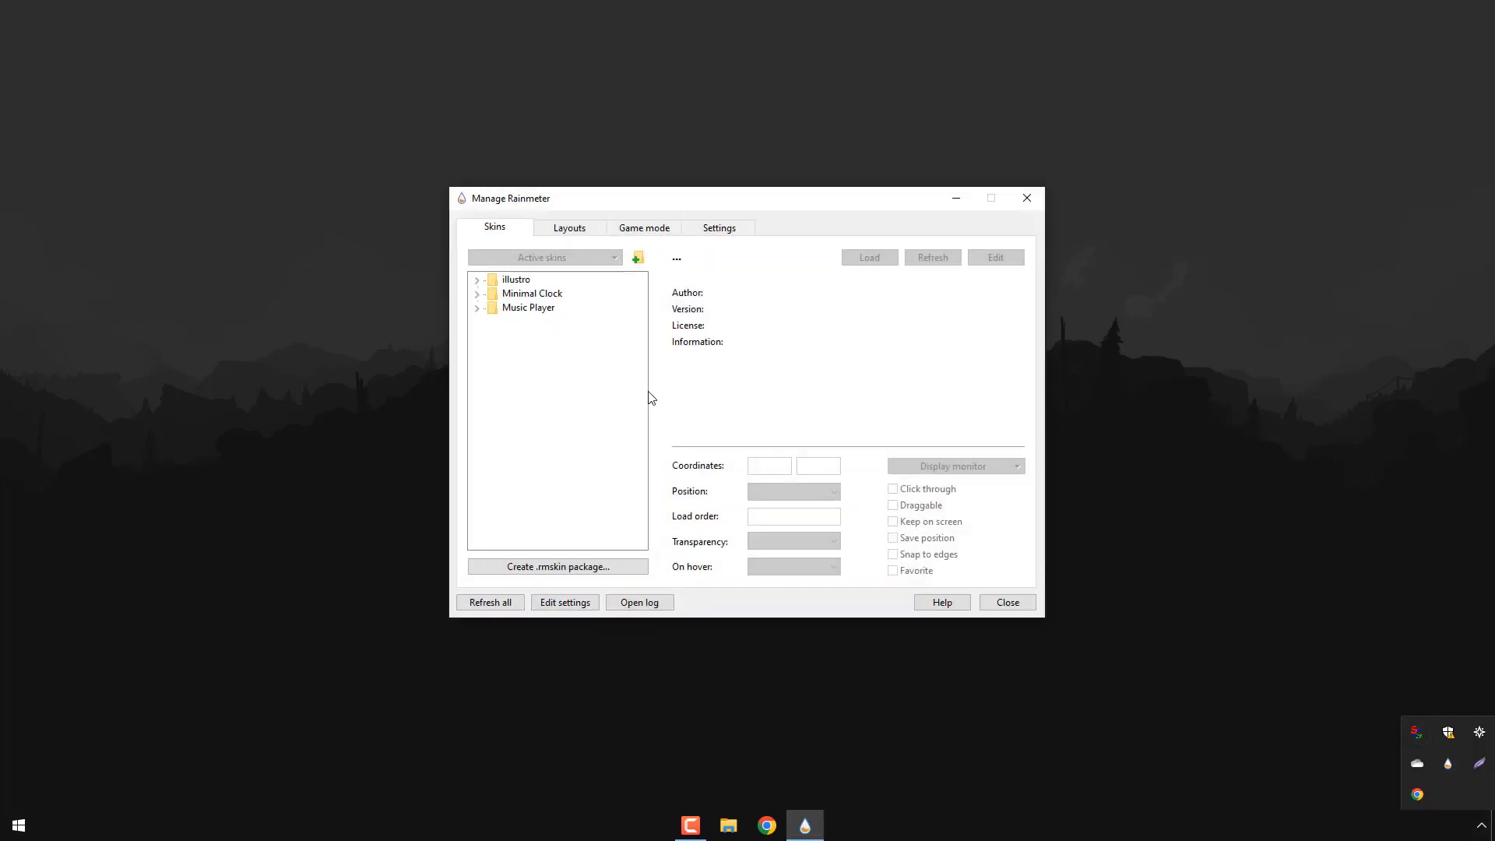
{"action": "left_click", "coordinate": [477, 293]}
{"action": "left_click", "coordinate": [530, 310]}
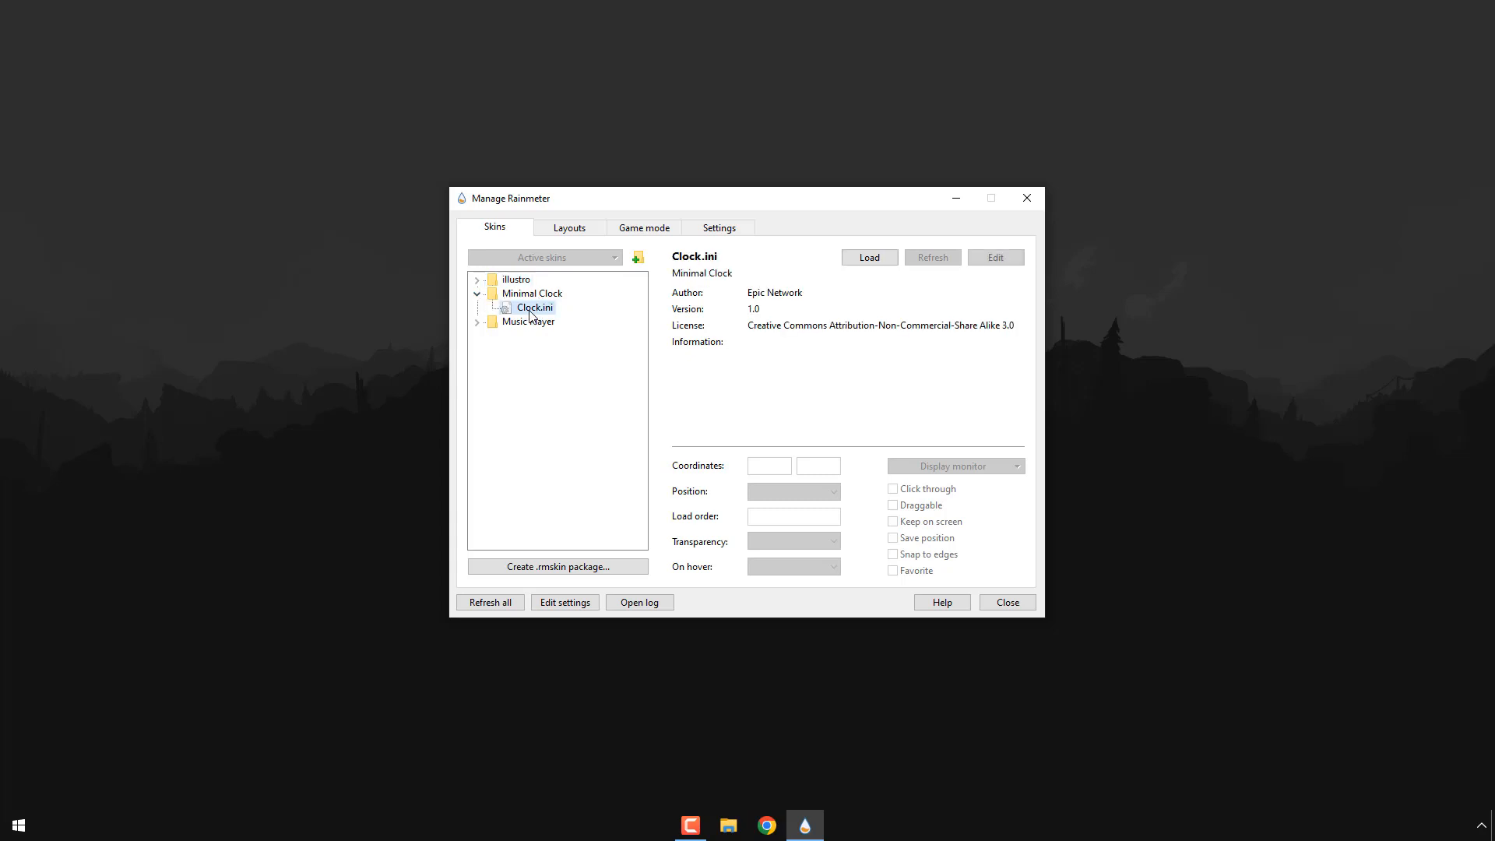
{"action": "left_click", "coordinate": [870, 258]}
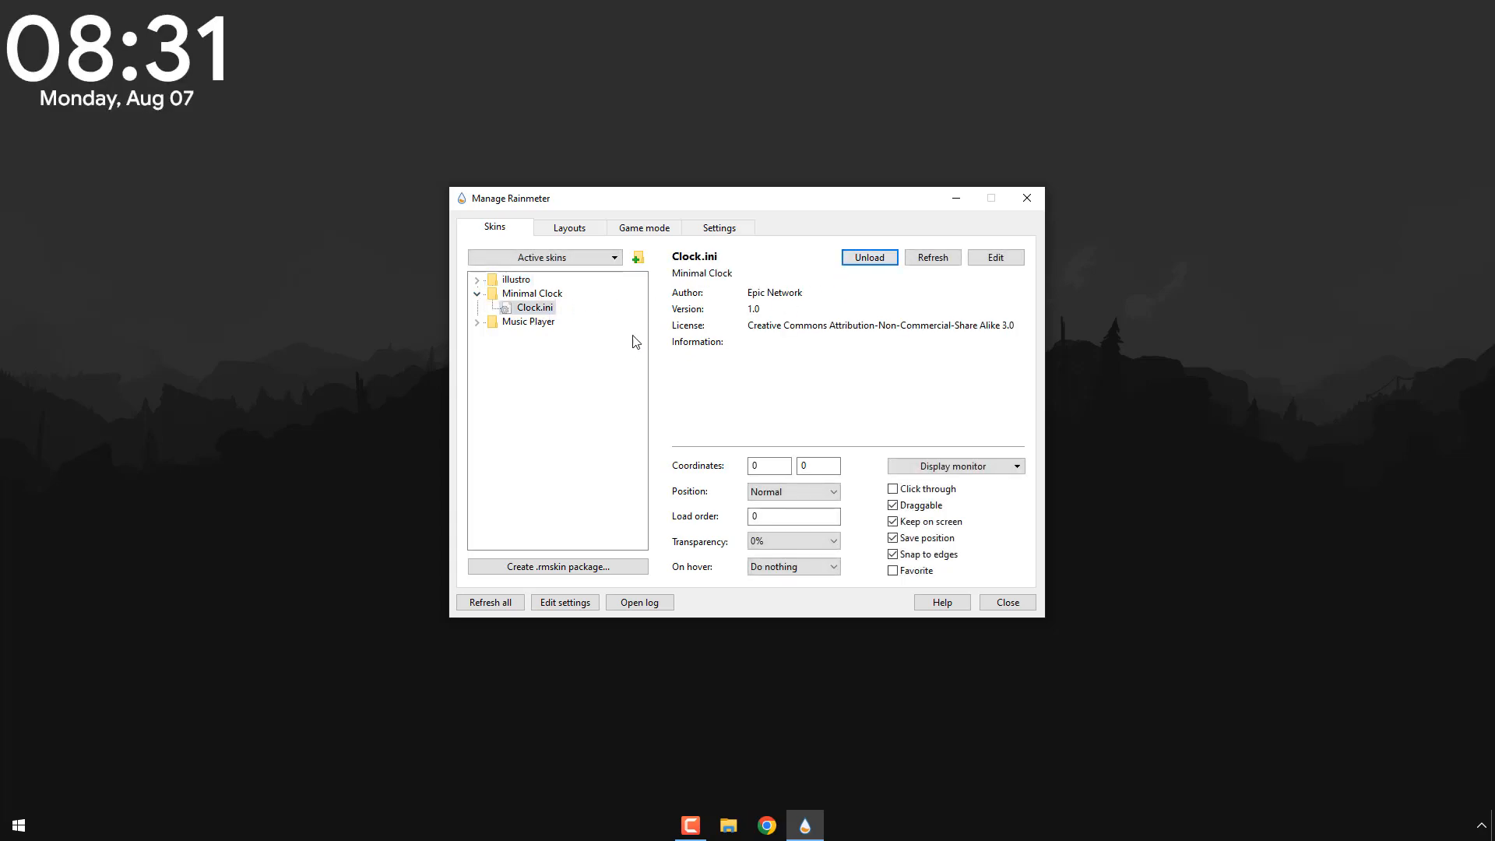
{"action": "left_click", "coordinate": [476, 321]}
{"action": "left_click", "coordinate": [524, 337]}
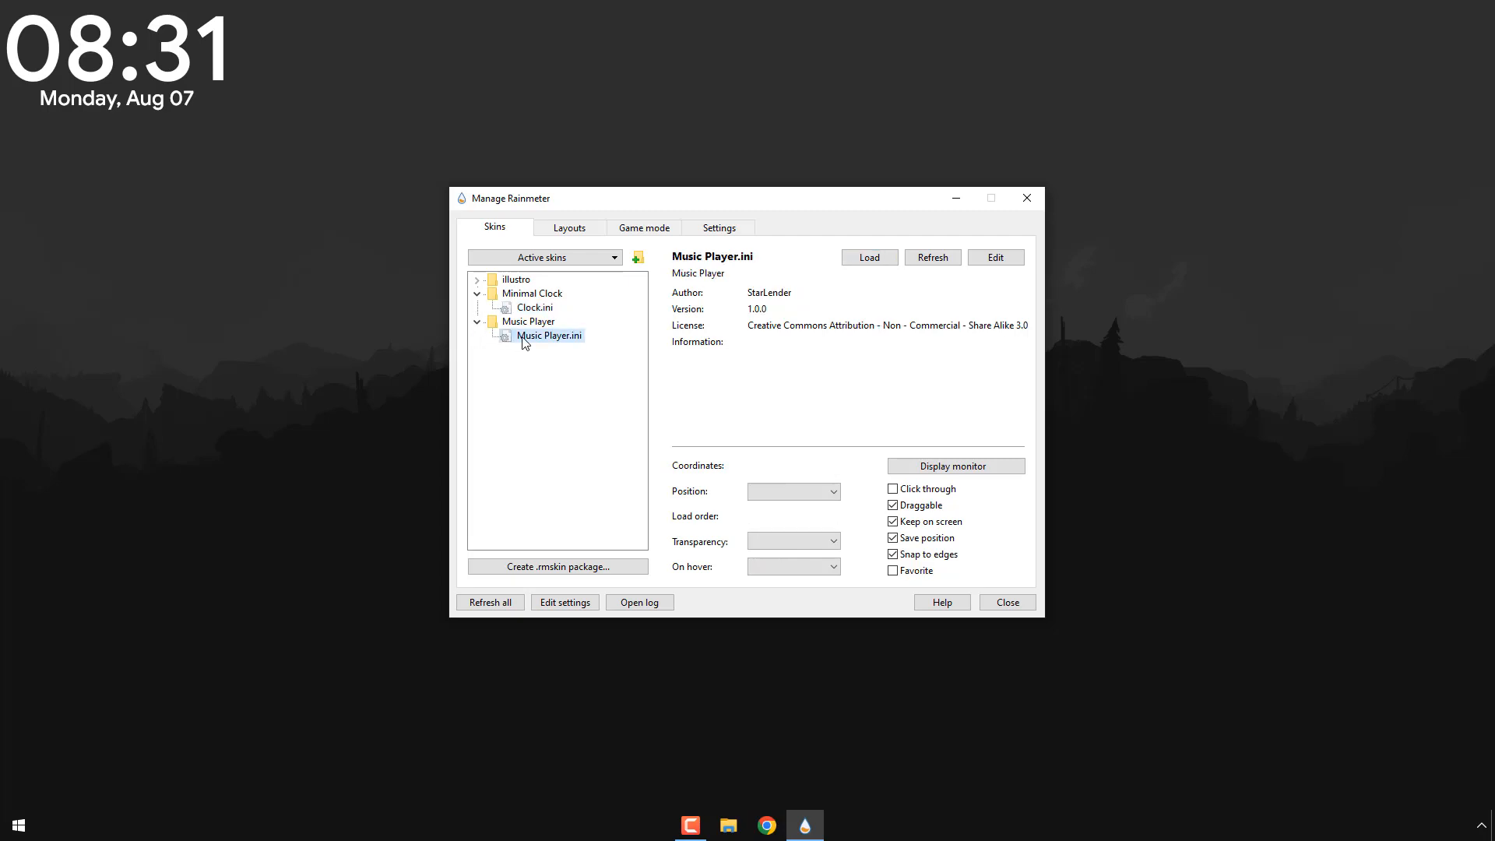
{"action": "left_click", "coordinate": [867, 264]}
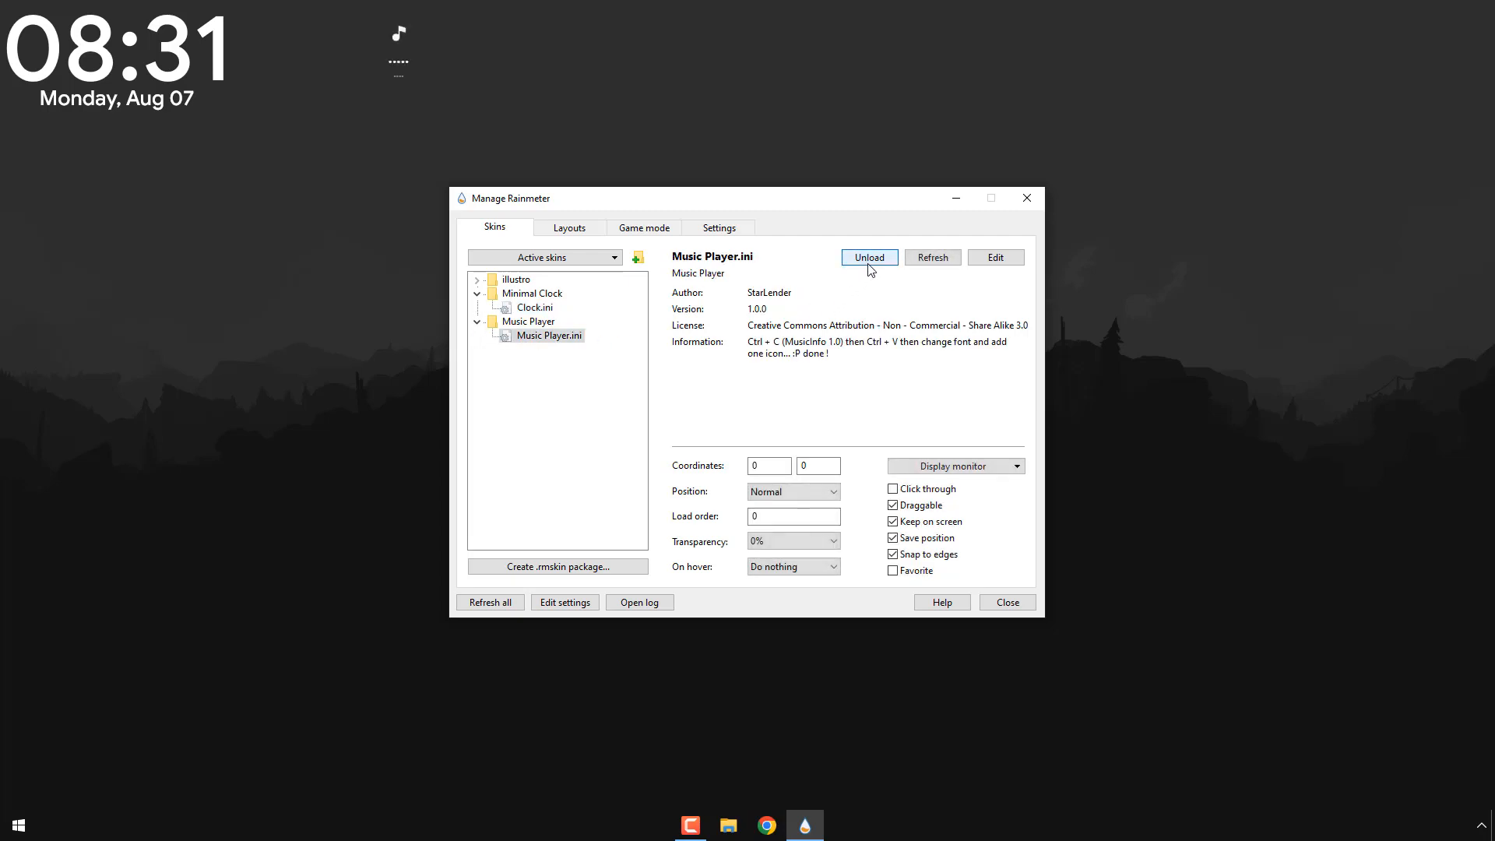
Step: Set PlayerName to Spotify in the Music Player skin's configuration file, save it, and close the file and the Rainmeter manager
{"action": "left_click", "coordinate": [1000, 263]}
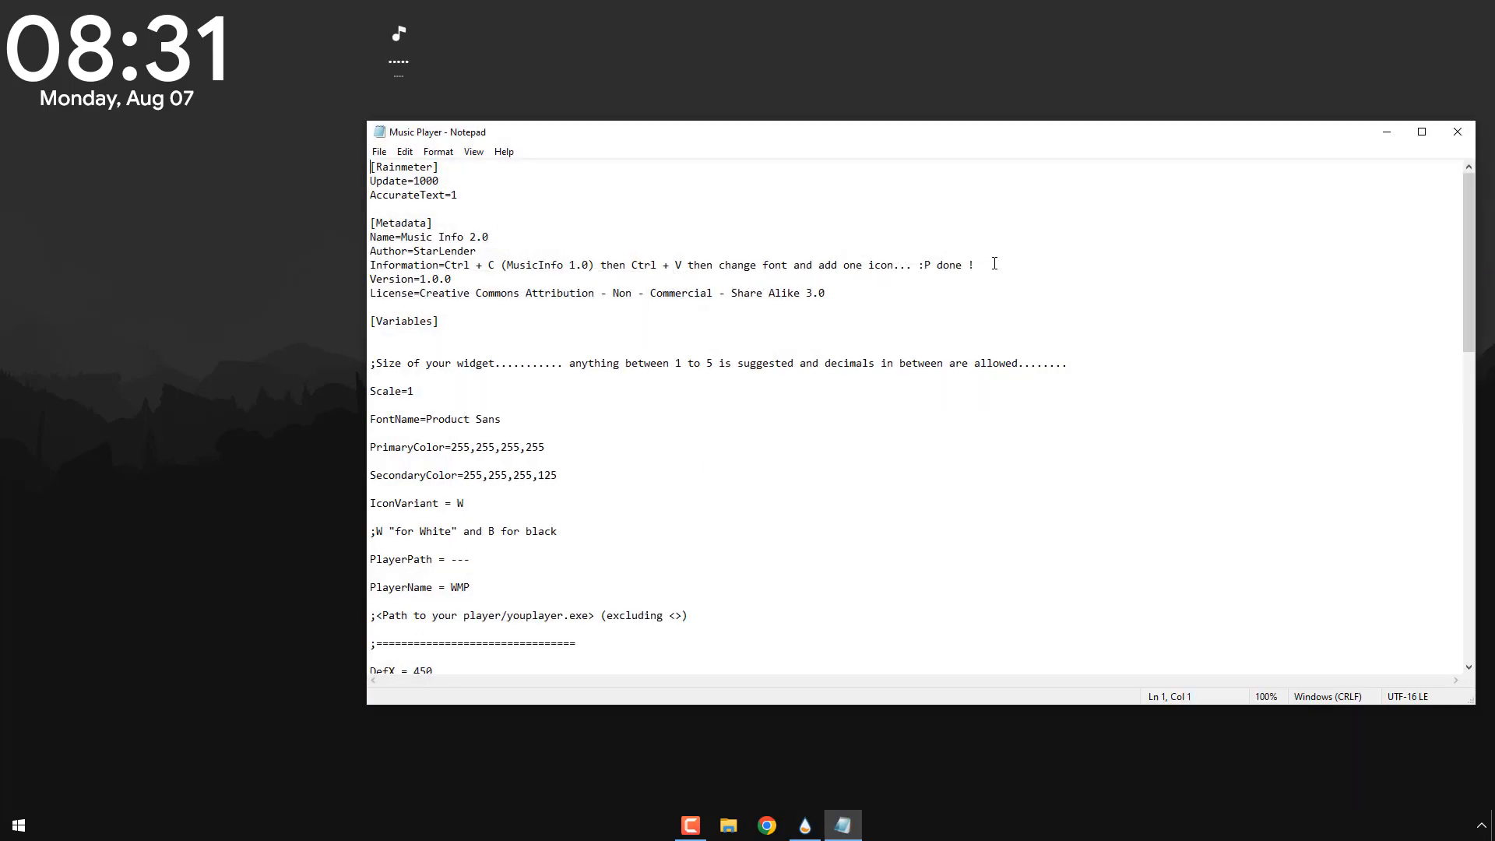
{"action": "scroll", "coordinate": [564, 471], "scroll_direction": "down", "scroll_amount": 2}
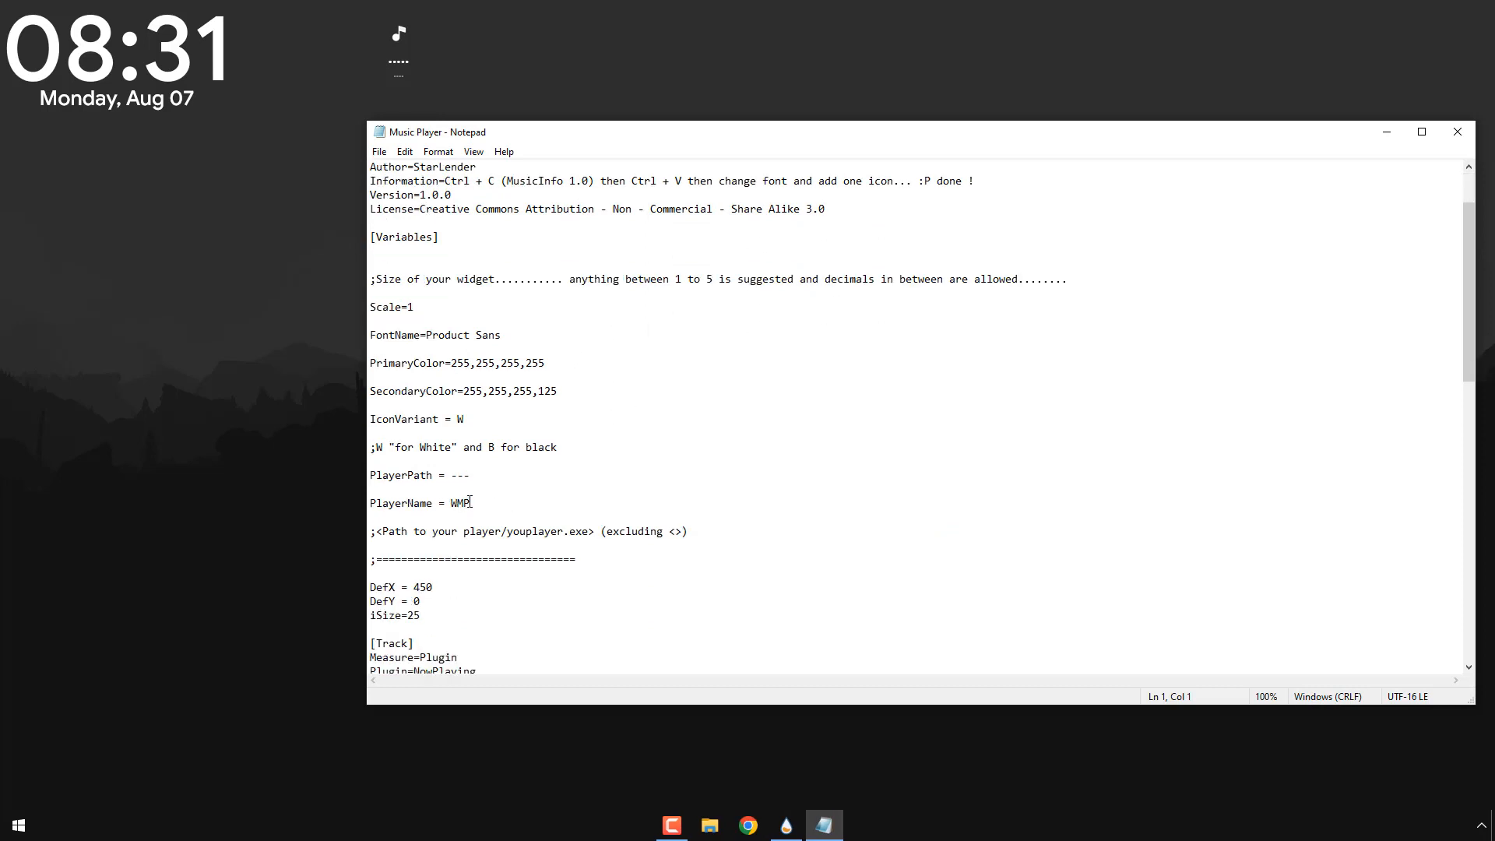
{"action": "left_click_drag", "start_coordinate": [471, 502], "coordinate": [452, 503]}
{"action": "key", "text": "BackSpace"}
{"action": "right_click", "coordinate": [466, 503]}
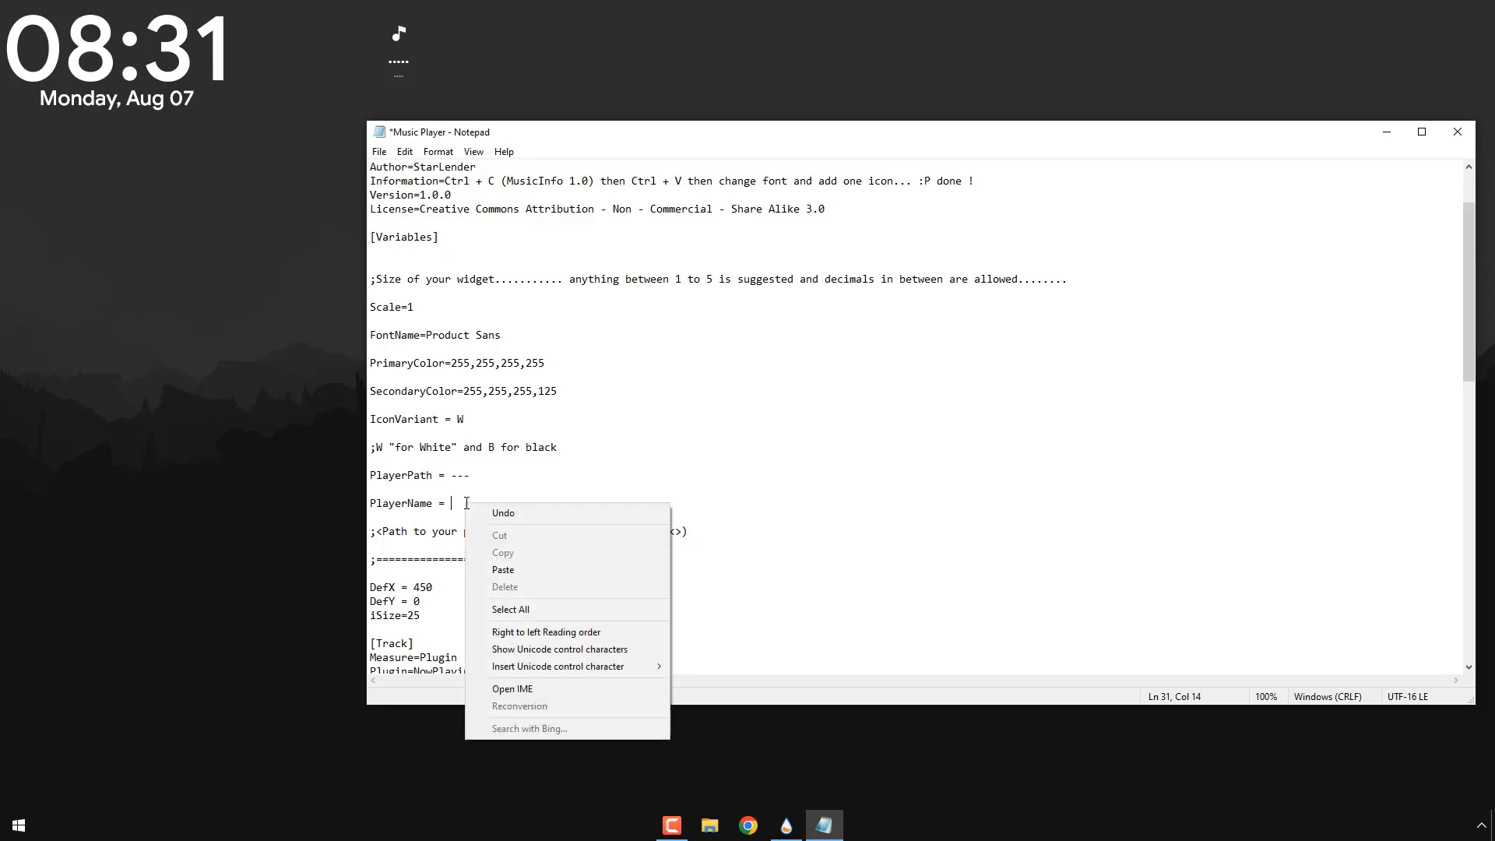
{"action": "left_click", "coordinate": [503, 570]}
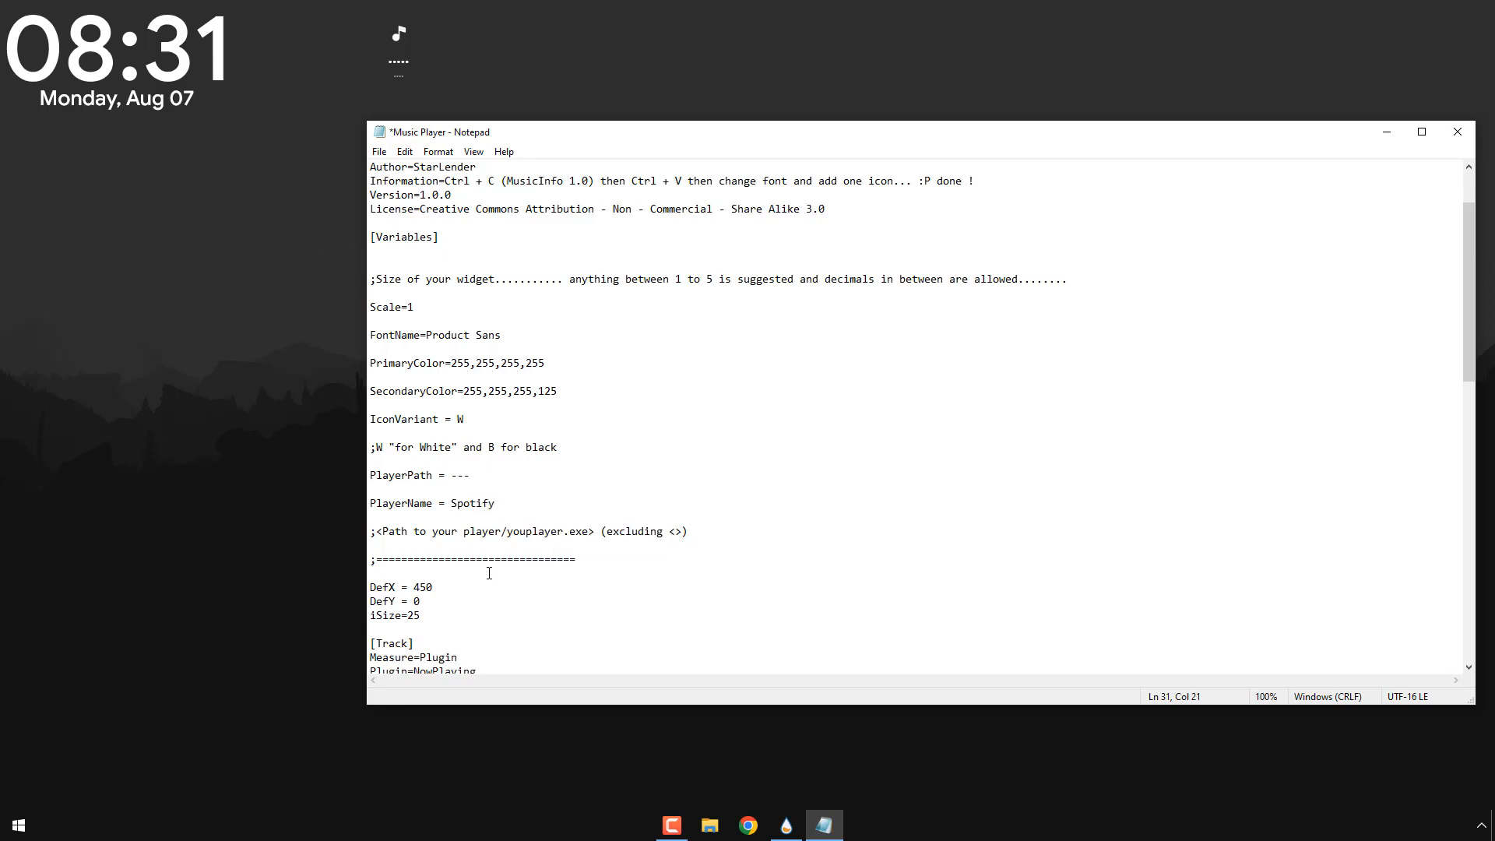
{"action": "left_click", "coordinate": [379, 152]}
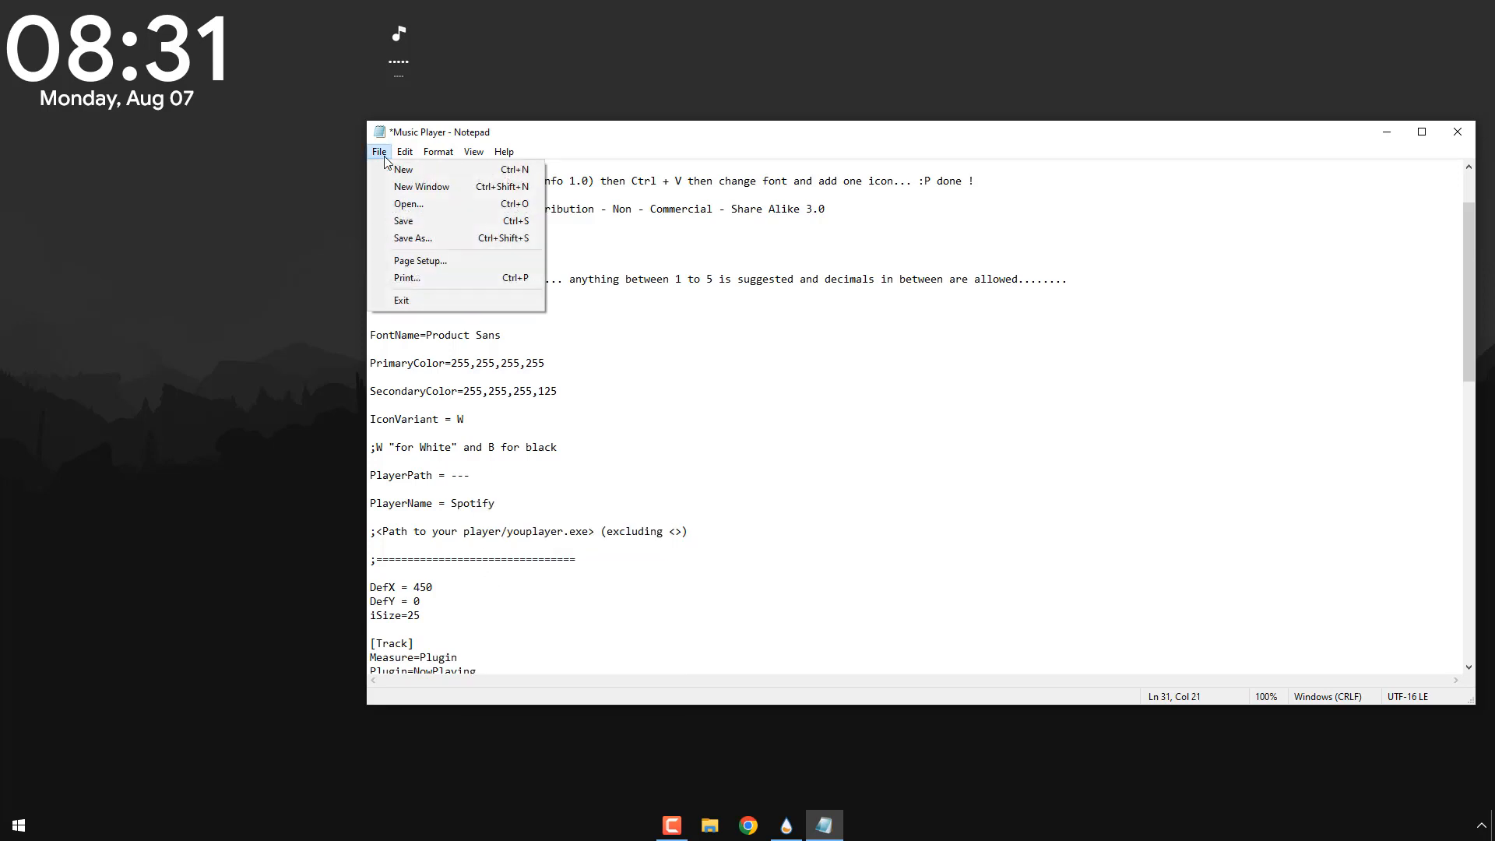
{"action": "left_click", "coordinate": [421, 223]}
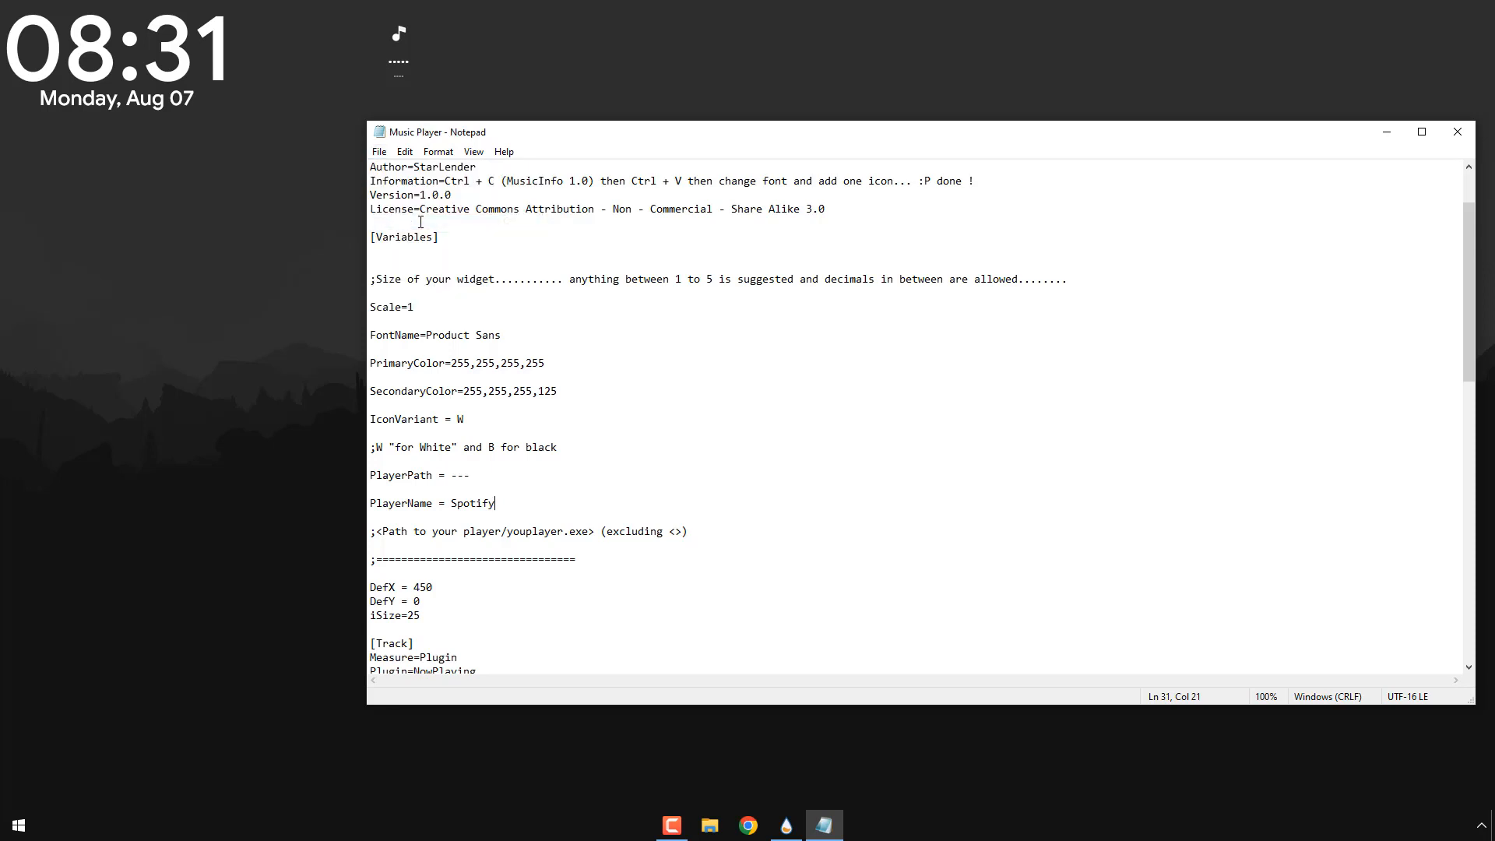
{"action": "left_click", "coordinate": [1457, 132]}
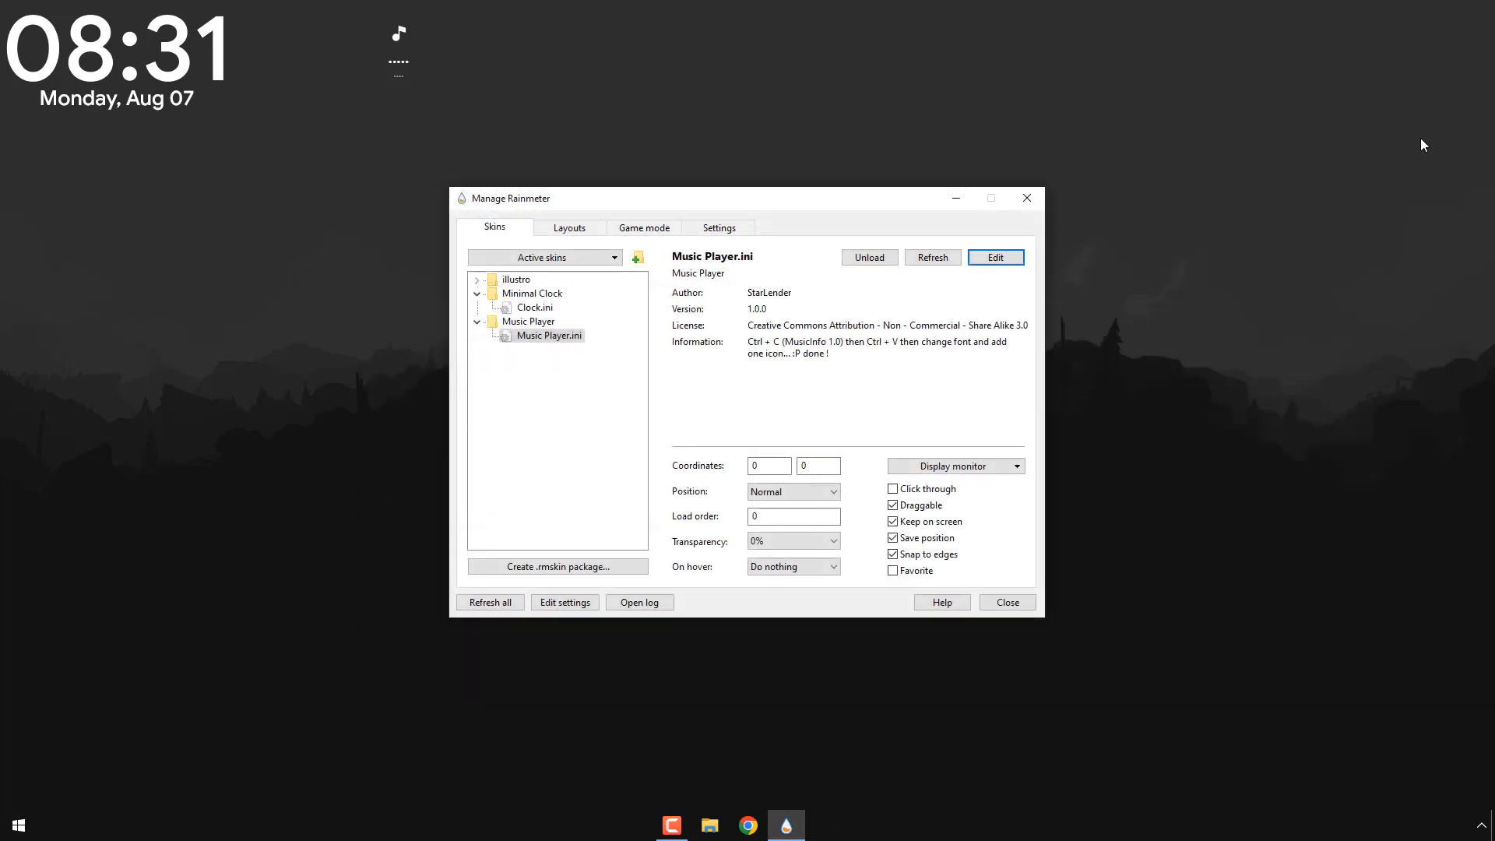
{"action": "left_click", "coordinate": [1022, 204]}
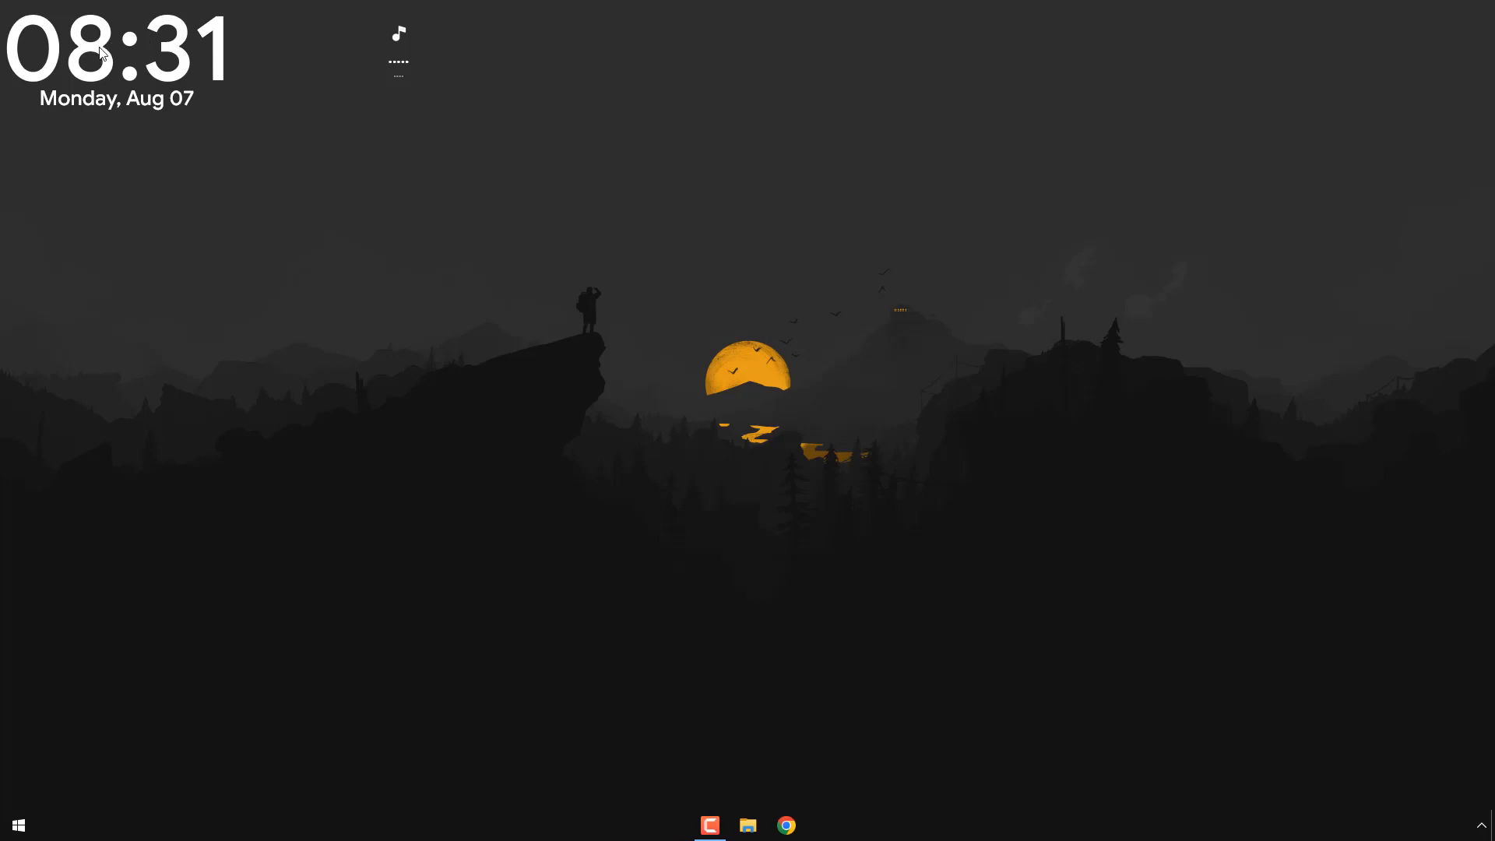
Step: Position the clock skin just above the wallpaper's orange sun and the music player skin centered just above the taskbar
{"action": "left_click_drag", "start_coordinate": [102, 63], "coordinate": [734, 263]}
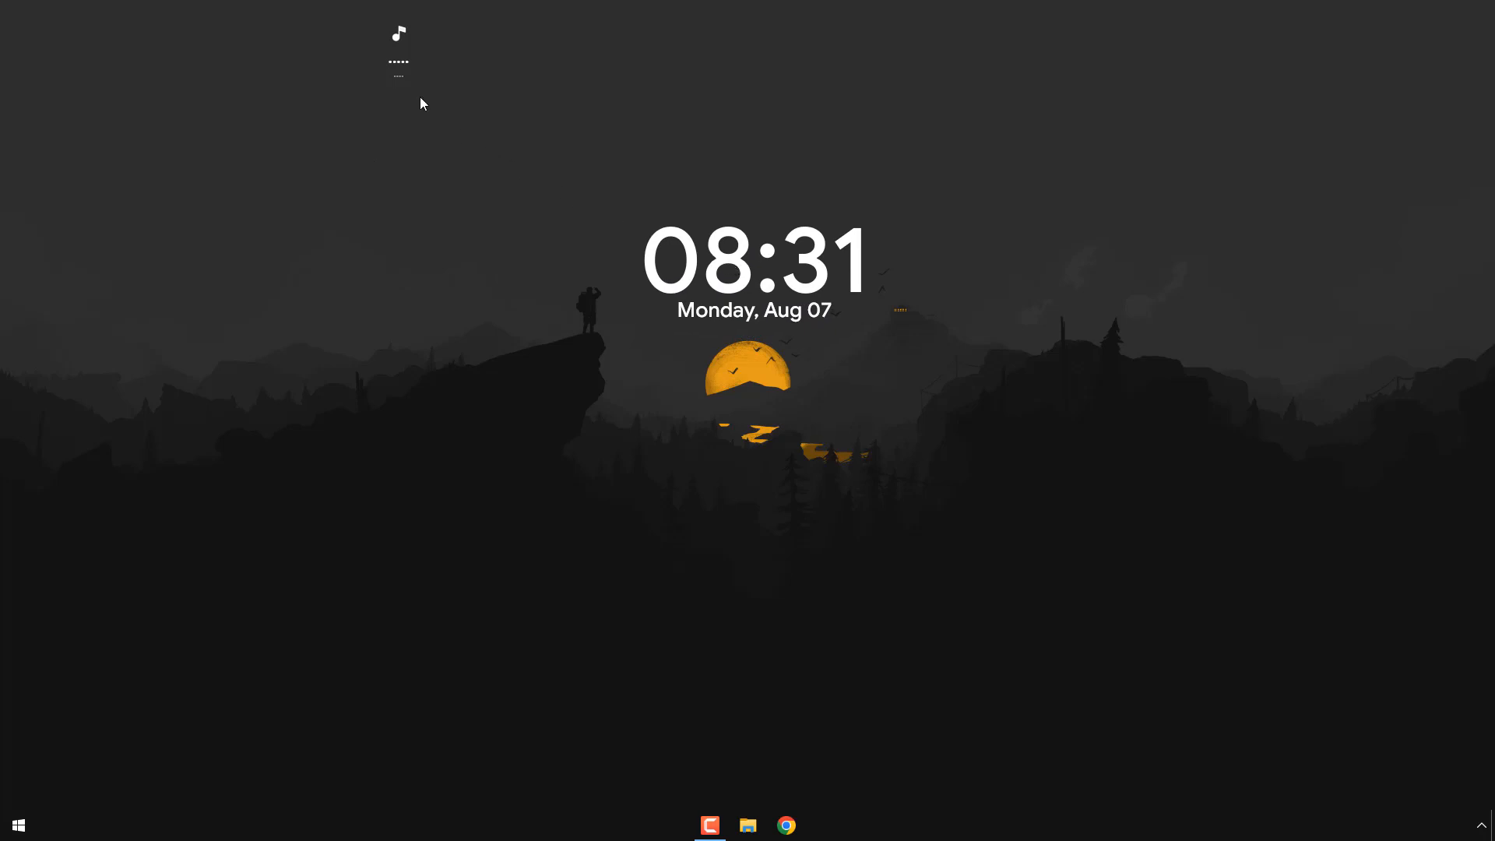
{"action": "left_click_drag", "start_coordinate": [396, 44], "coordinate": [681, 741]}
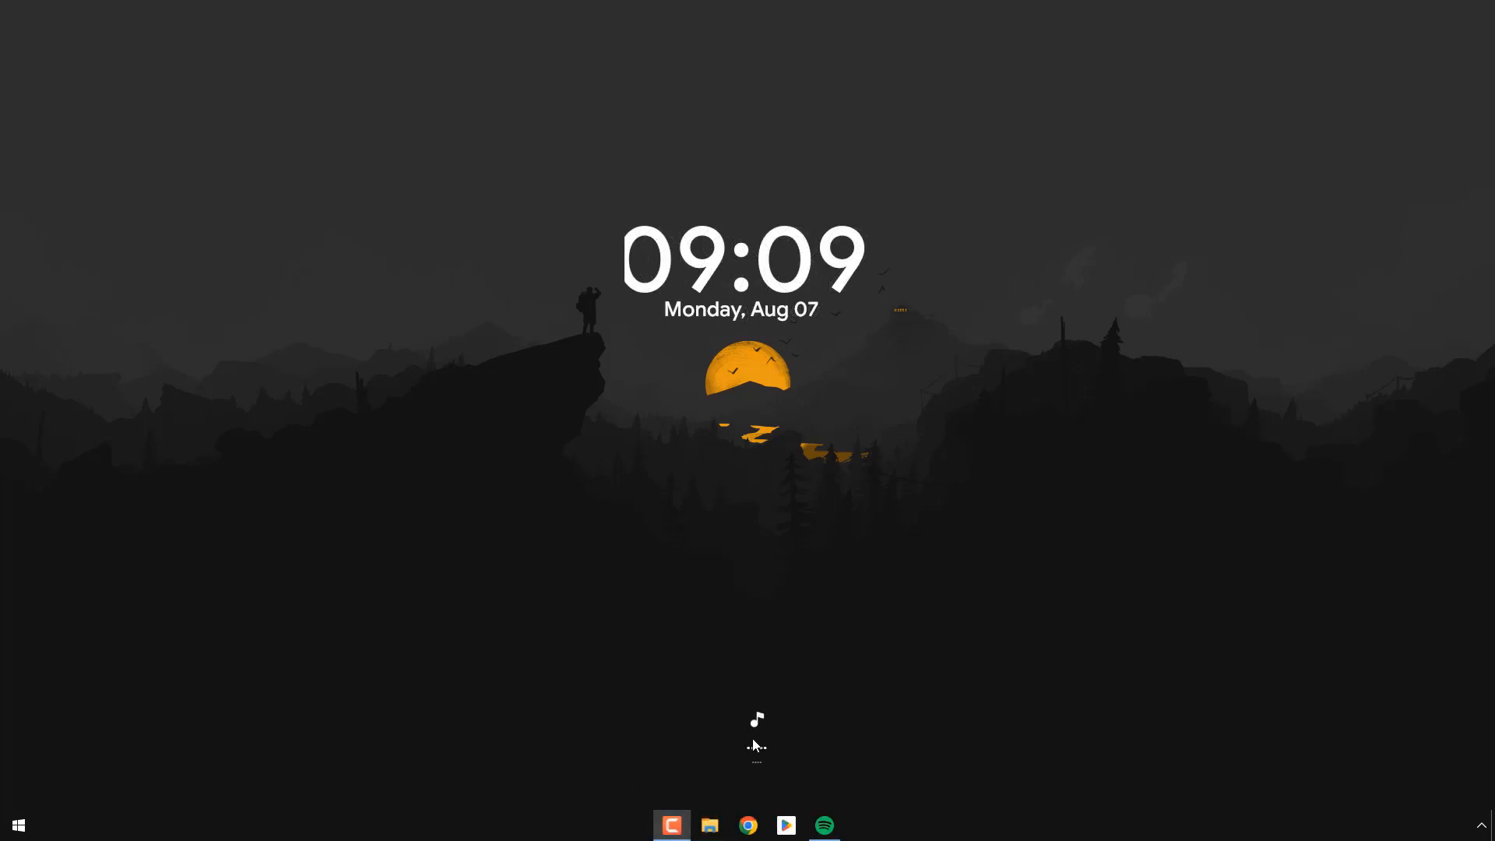
Step: Switch to Spotify, play Indigo (Extended) from the recently played items, and minimize Spotify to show the desktop
{"action": "left_click", "coordinate": [824, 828]}
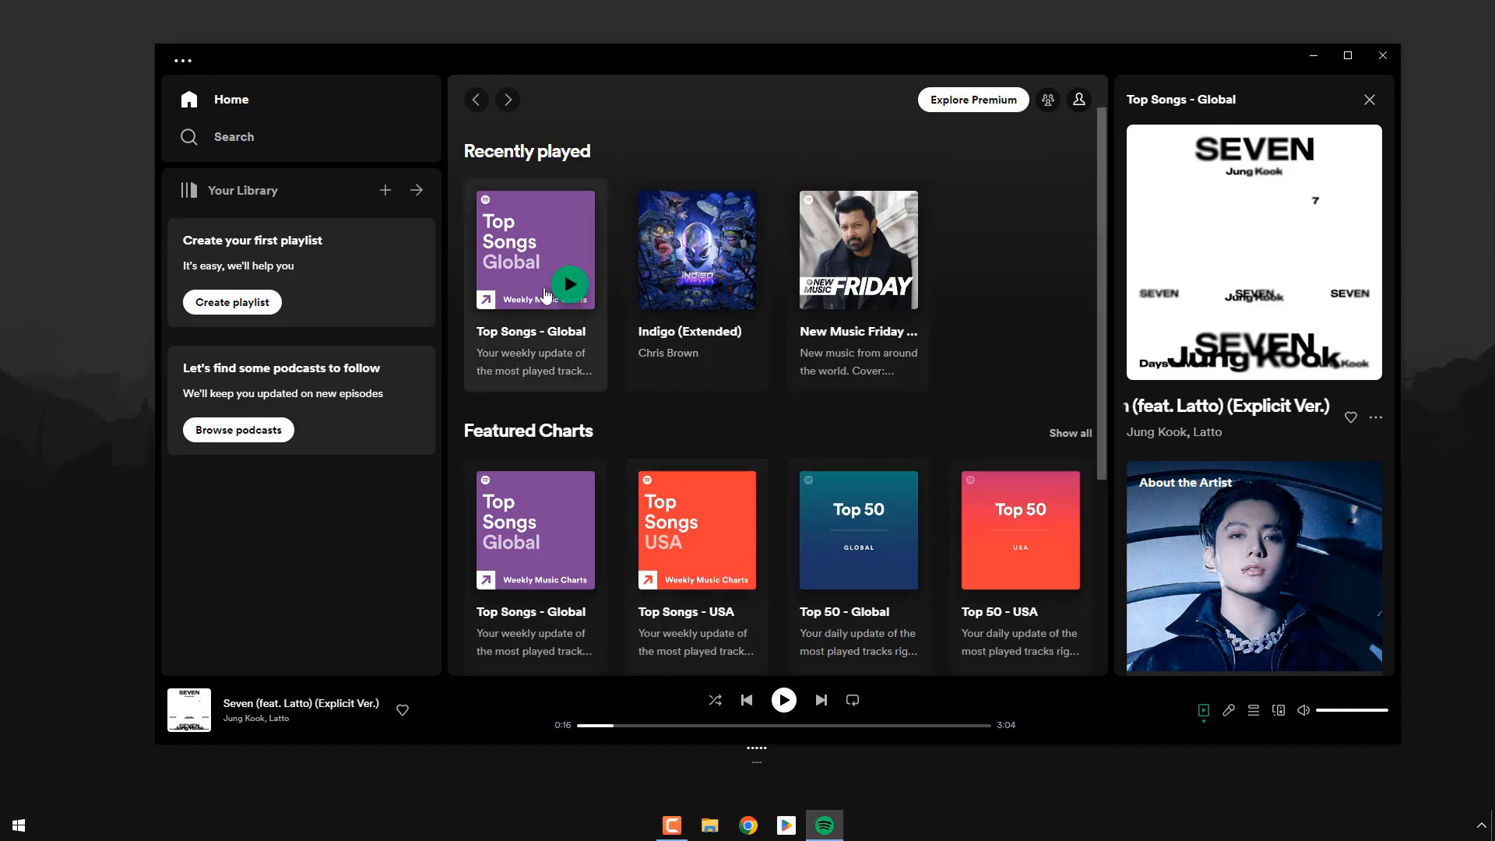
{"action": "left_click", "coordinate": [729, 286]}
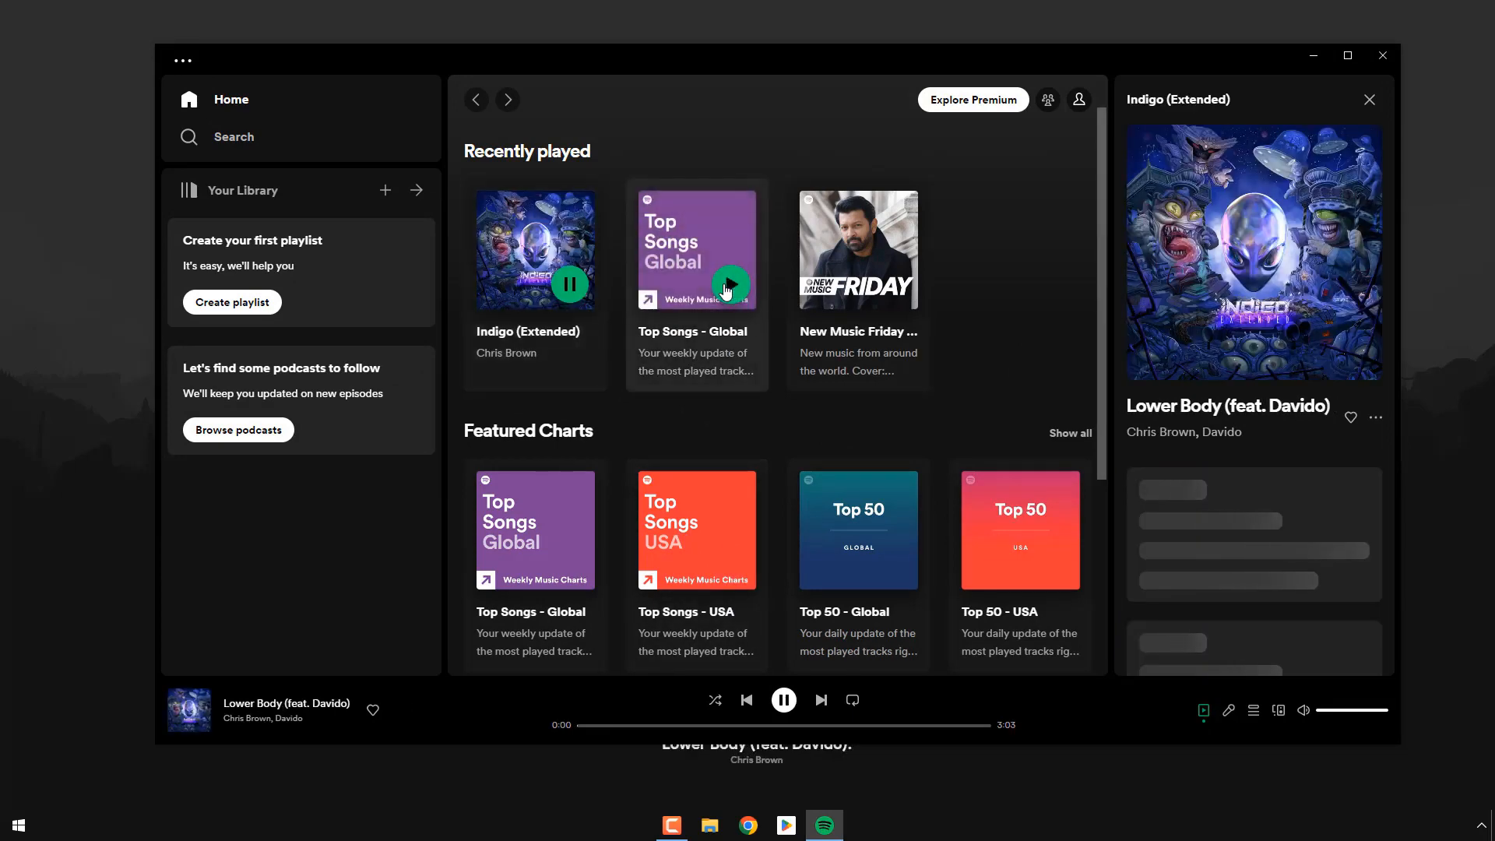
{"action": "left_click", "coordinate": [1311, 53]}
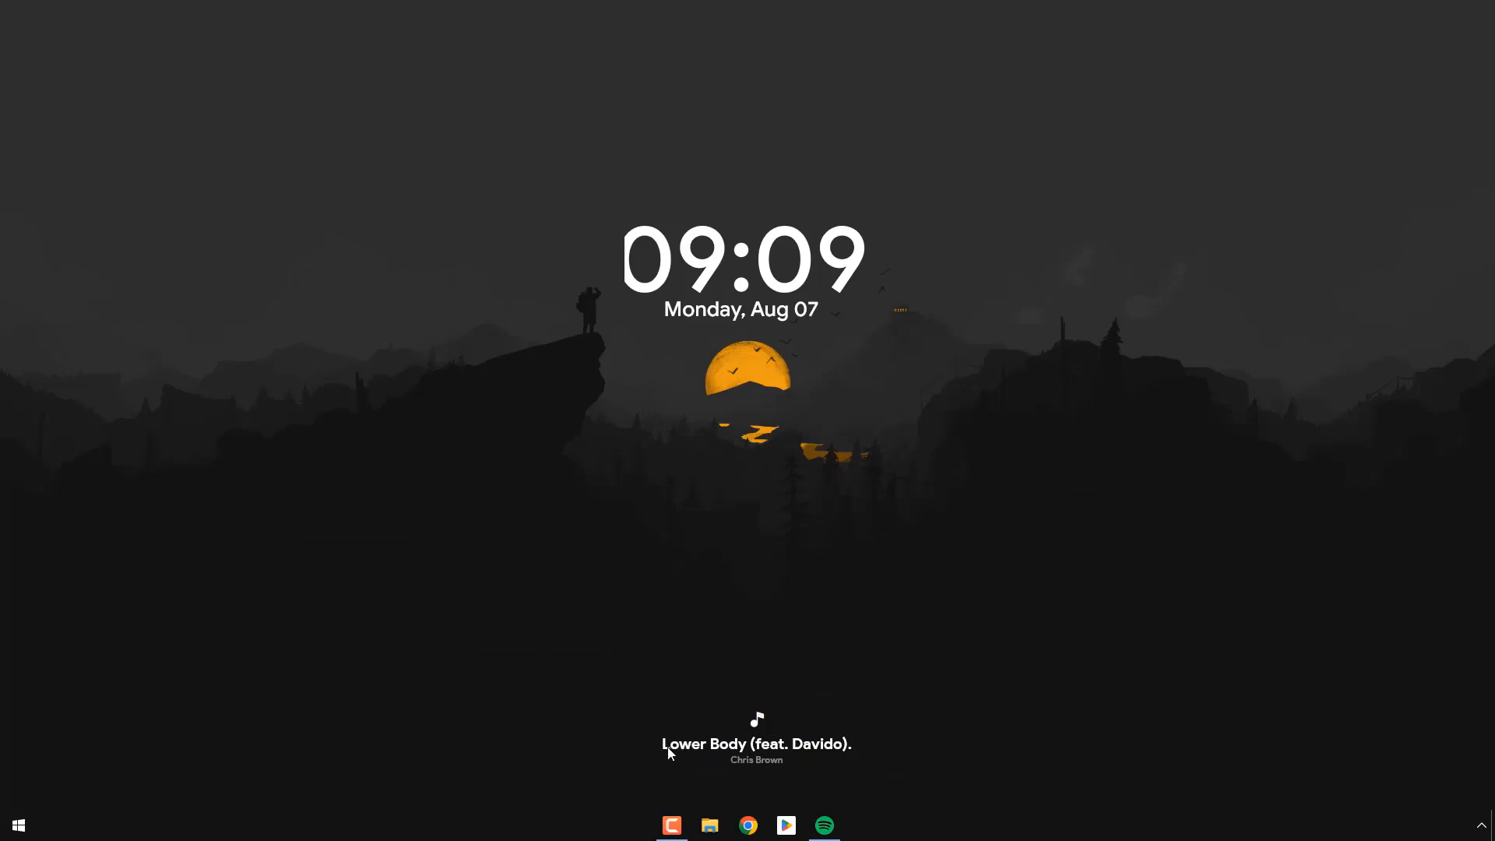